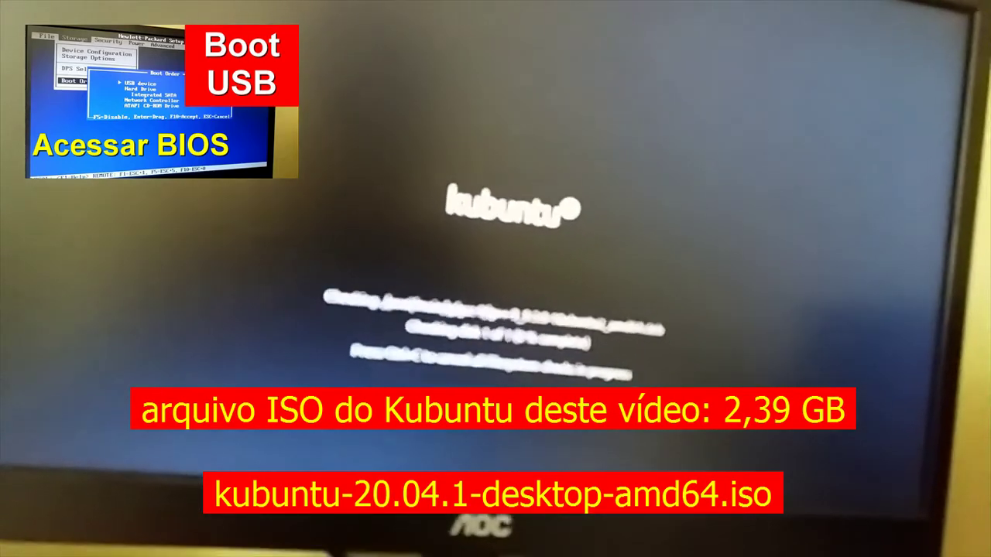
Skip the installation media check and start the Kubuntu trial session with the language set to Português do Brasil.
key("ctrl+c")
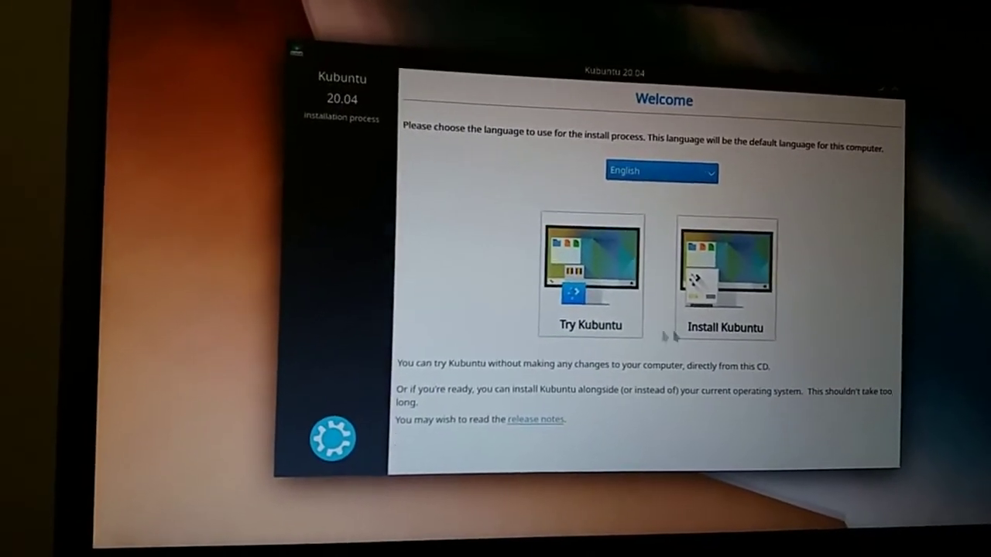
left_click(704, 183)
scroll(675, 248, "down", 3)
scroll(675, 247, "down", 7)
scroll(665, 278, "up", 2)
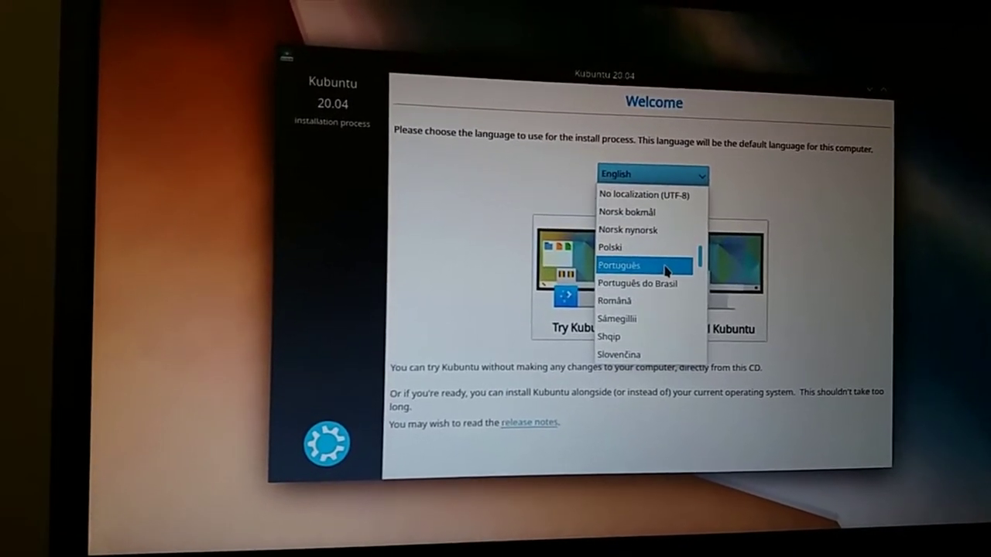
left_click(659, 287)
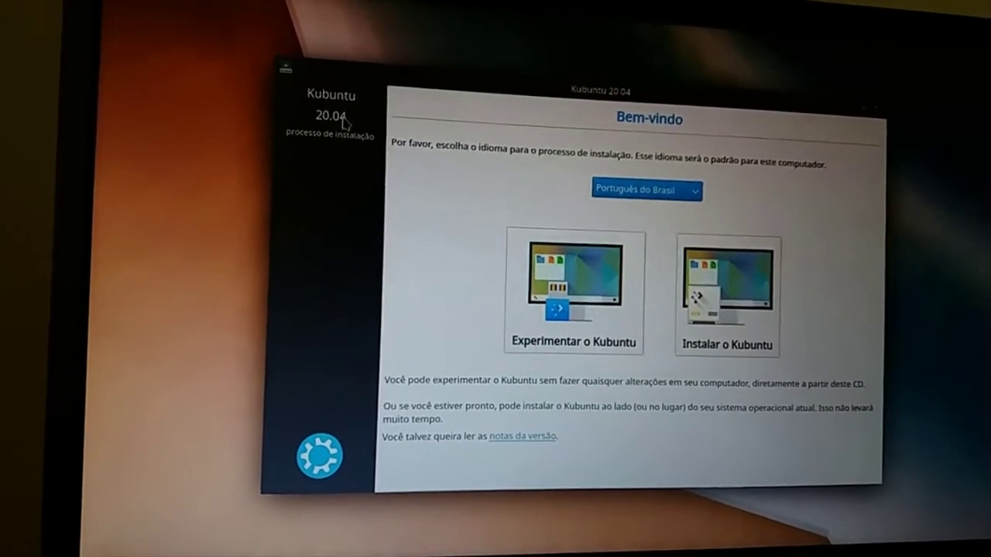
left_click(569, 329)
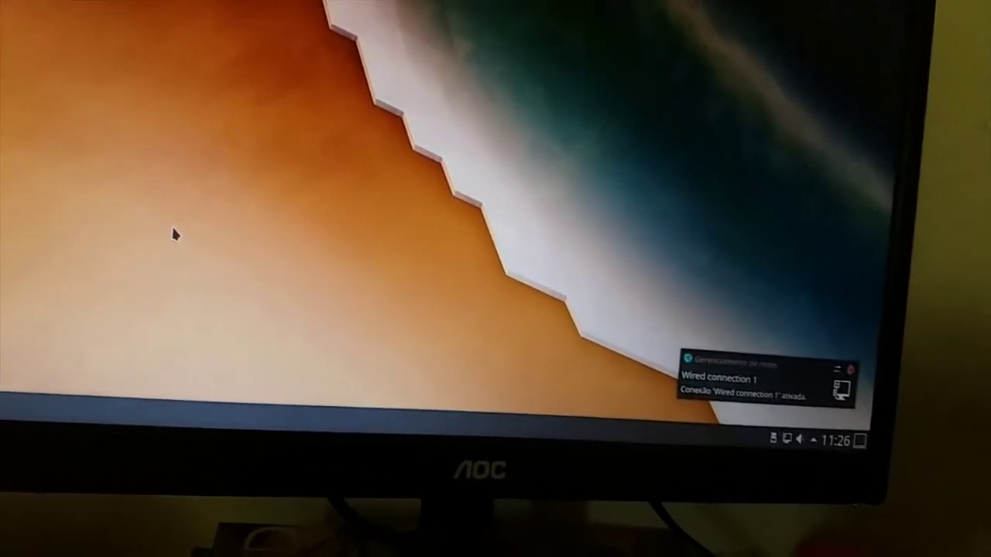
Find the font settings and set the size of all interface fonts to 12 pt, applying the change.
left_click(3, 408)
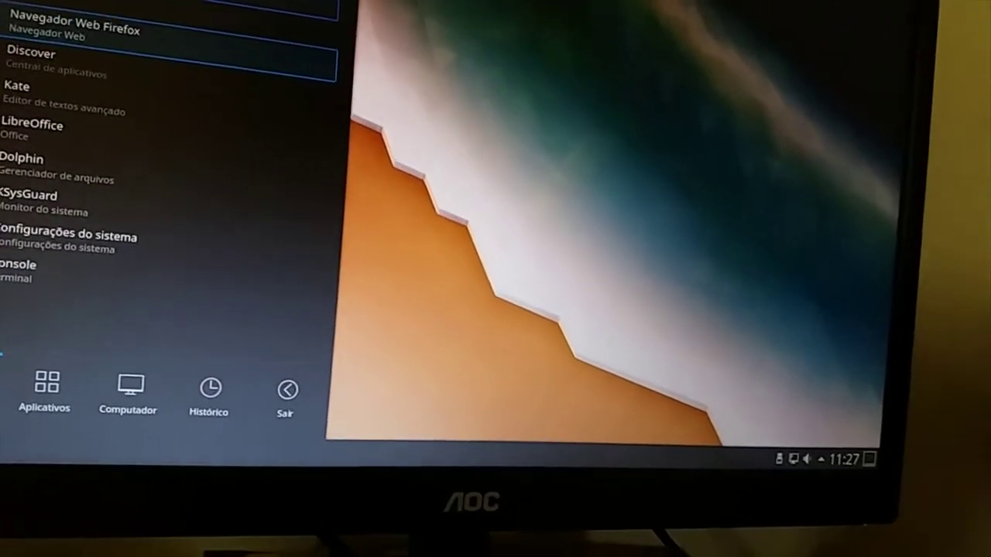
type("fontes")
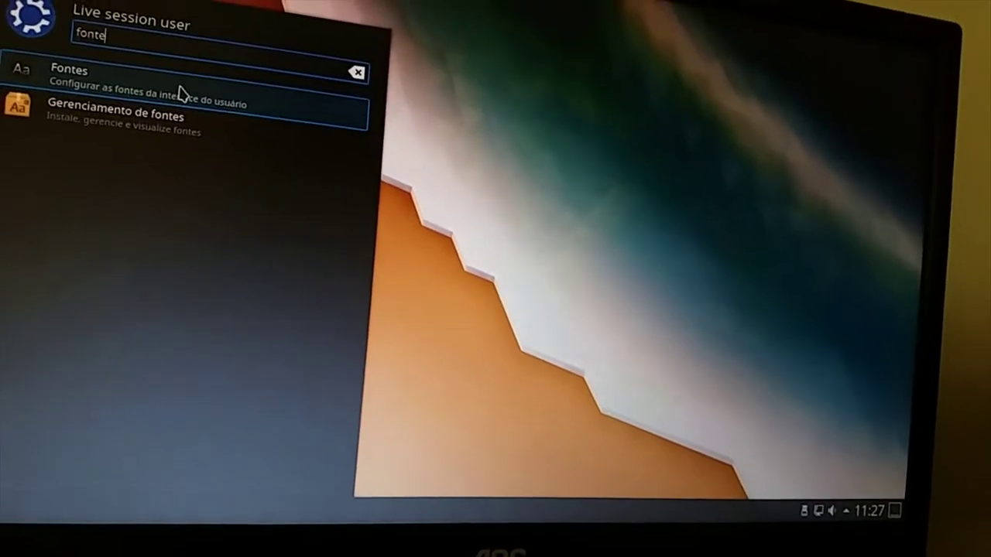
left_click(170, 60)
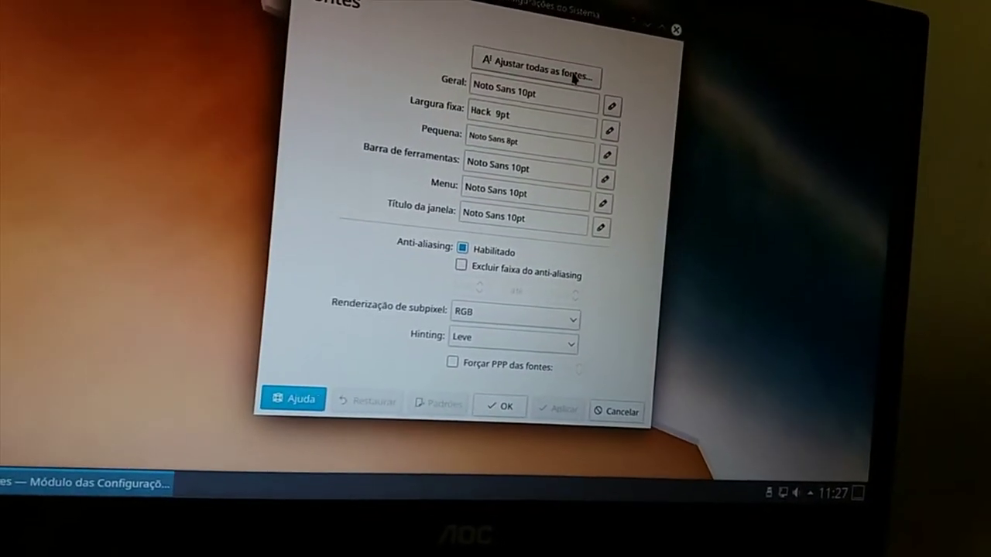
left_click(573, 78)
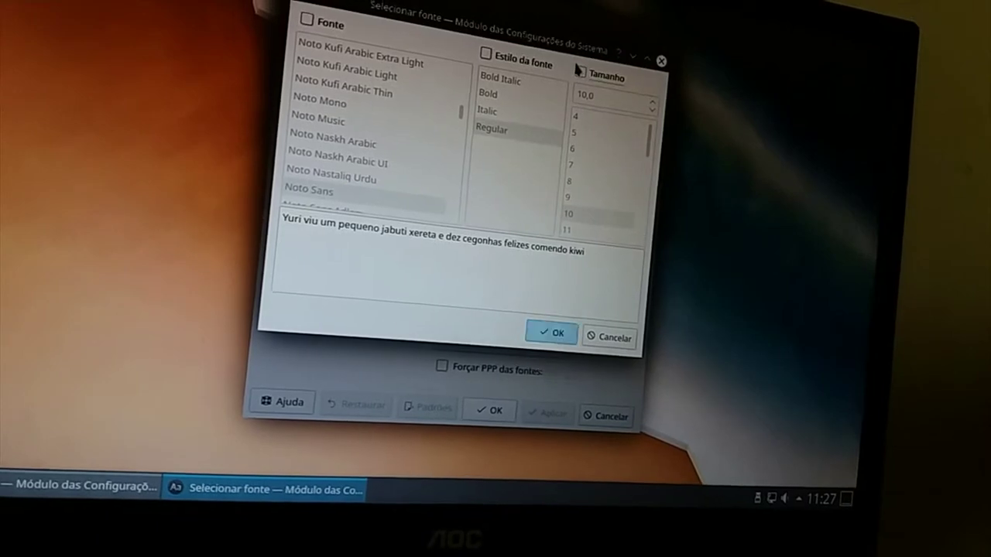
left_click(578, 69)
scroll(600, 194, "down", 1)
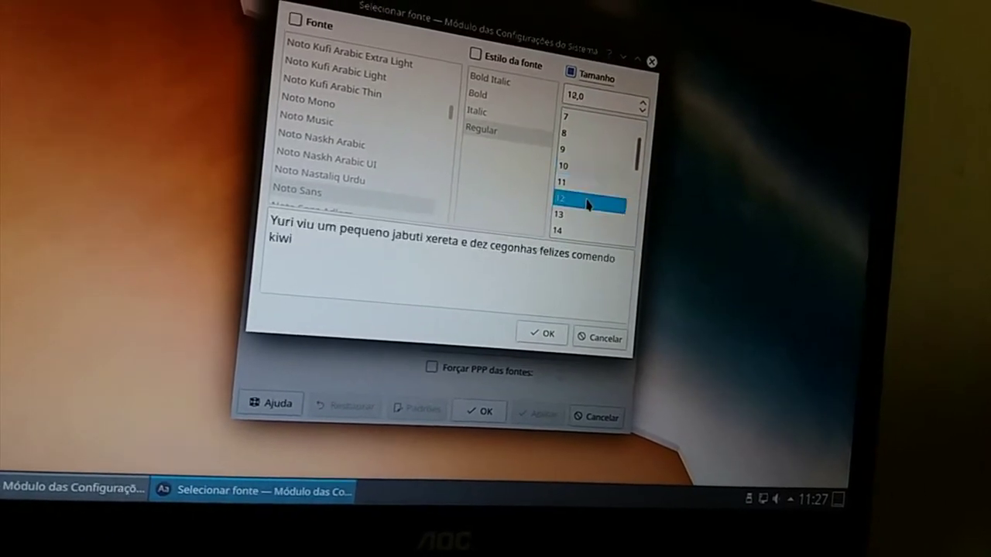
left_click(542, 332)
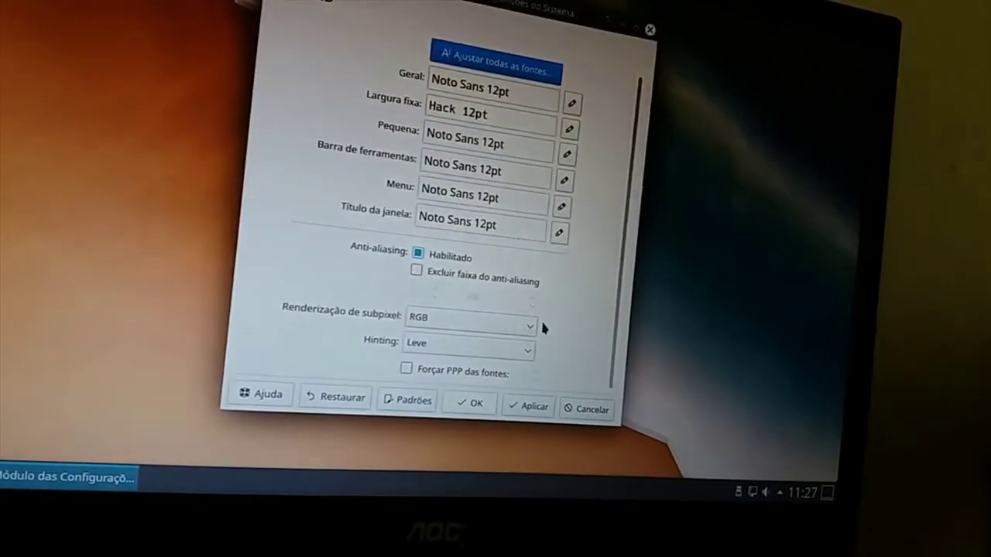
left_click(505, 406)
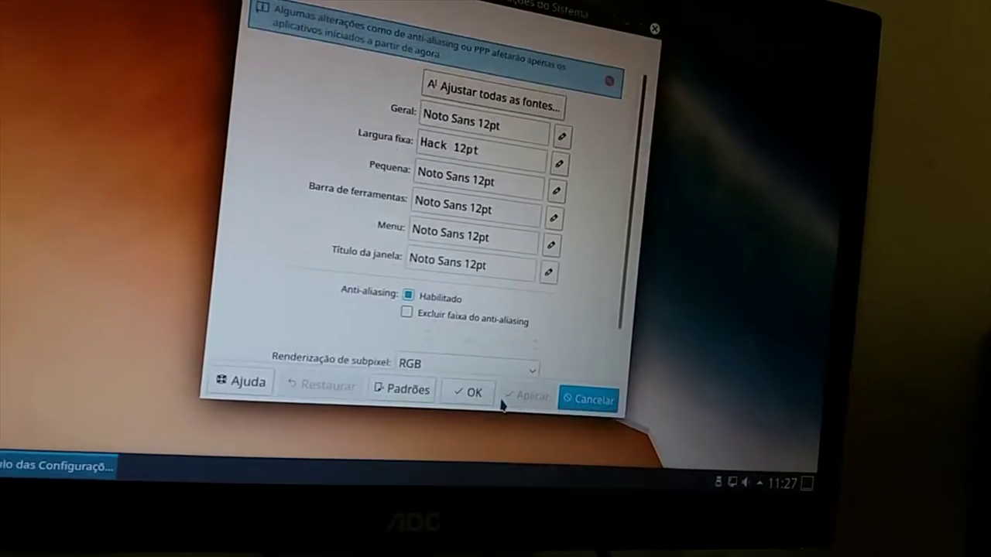
left_click(472, 390)
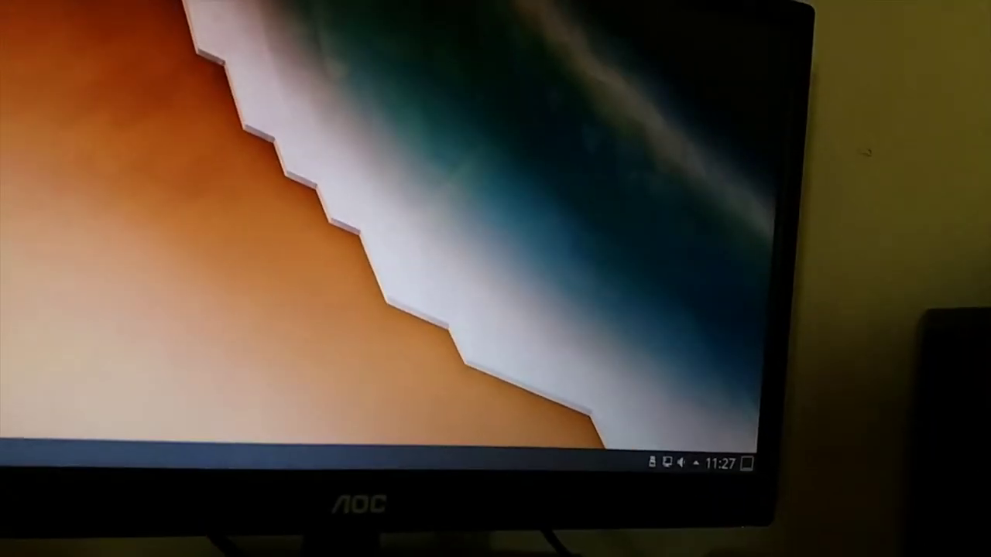
Open Discover, search for "recorder" and install SimpleScreenRecorder.
key("super")
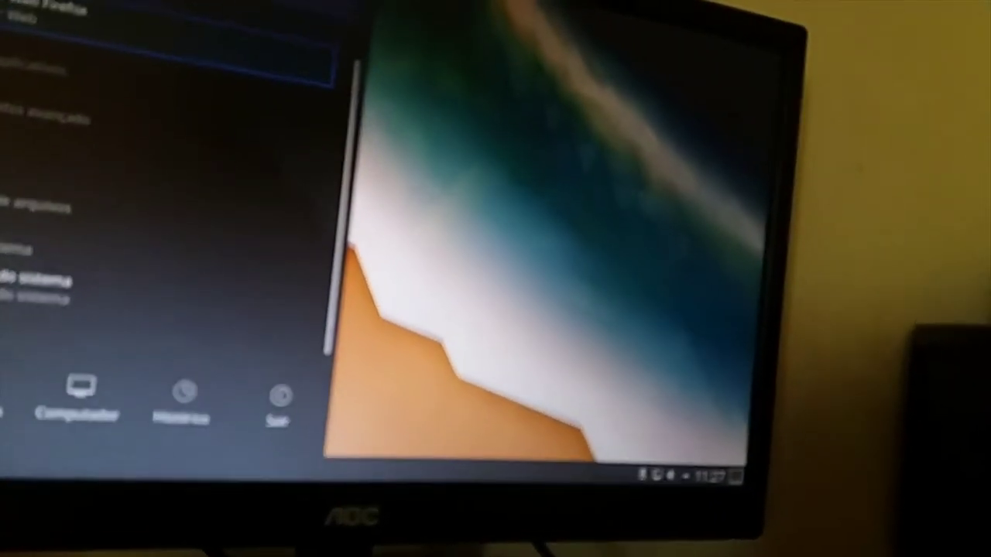
type("dispositivos")
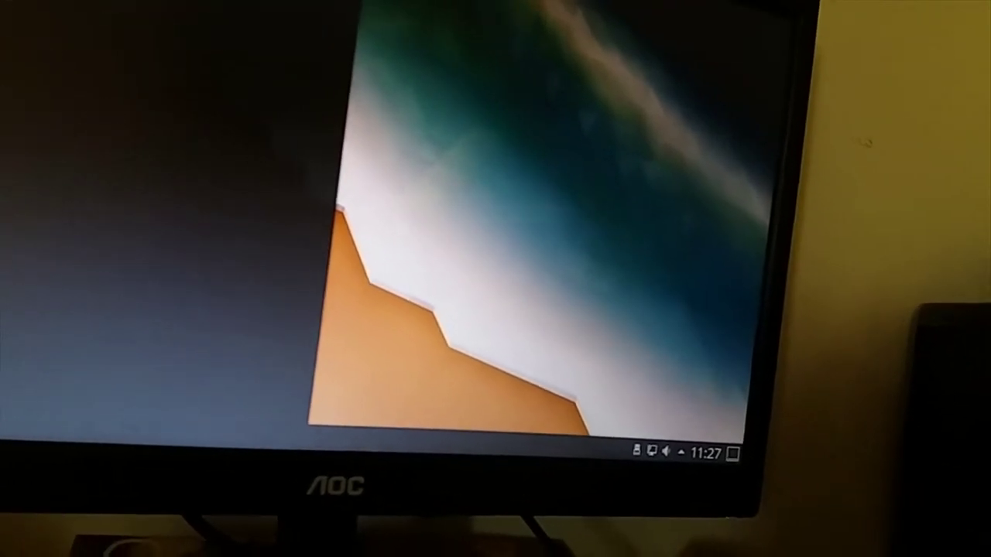
key("Return")
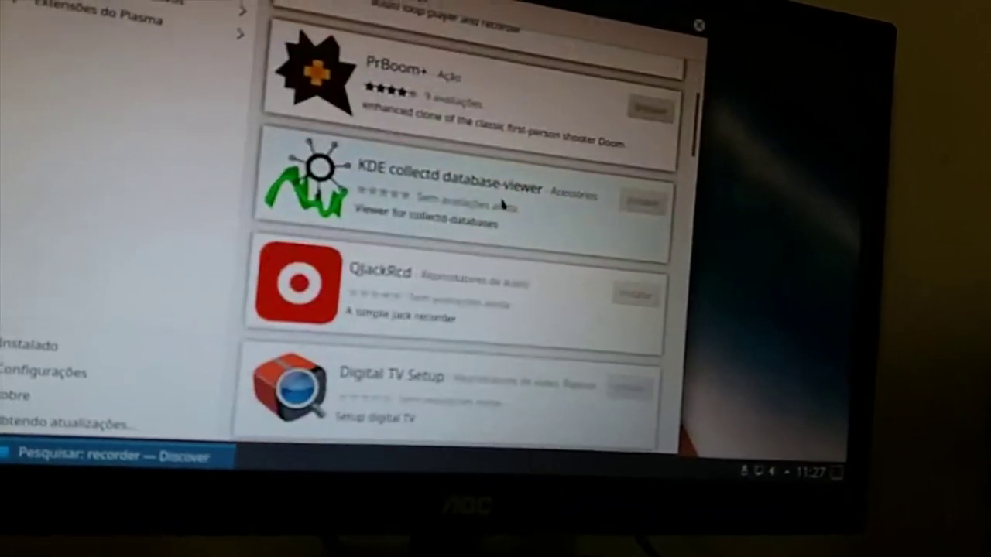
scroll(503, 204, "down", 3)
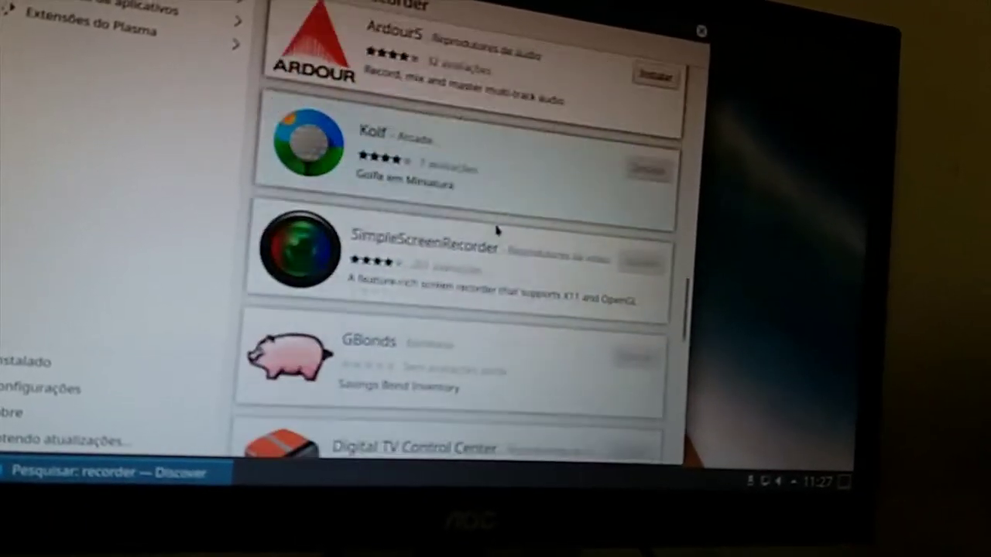
scroll(498, 230, "down", 1)
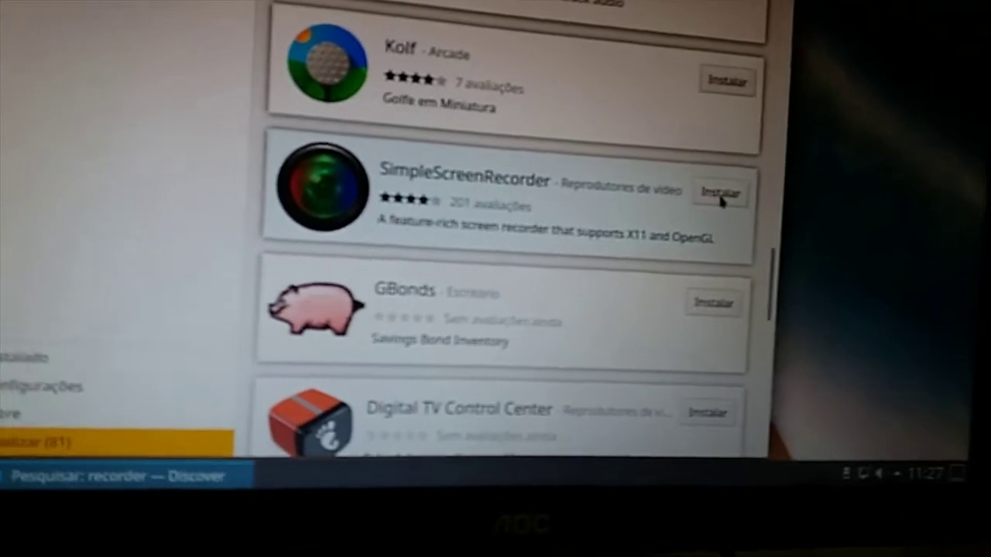
left_click(669, 218)
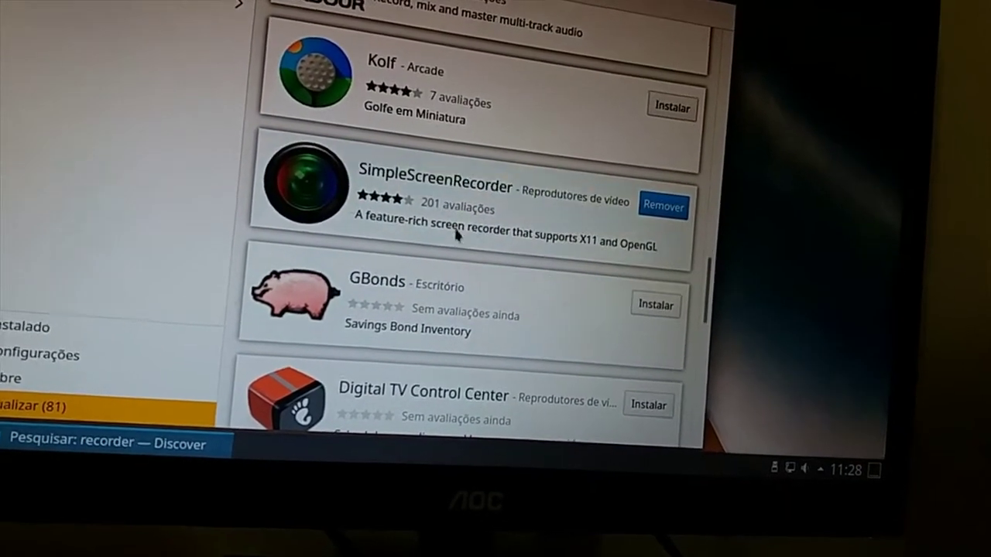
Launch SimpleScreenRecorder and start a screen recording saved as kubuntu-boot-1.mp4 in the Videos folder.
left_click(435, 207)
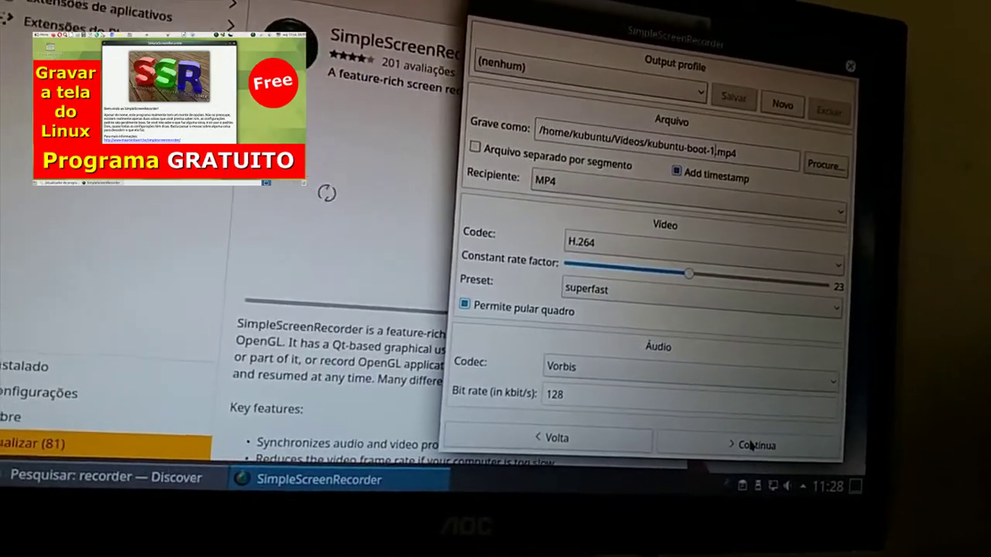
left_click(733, 438)
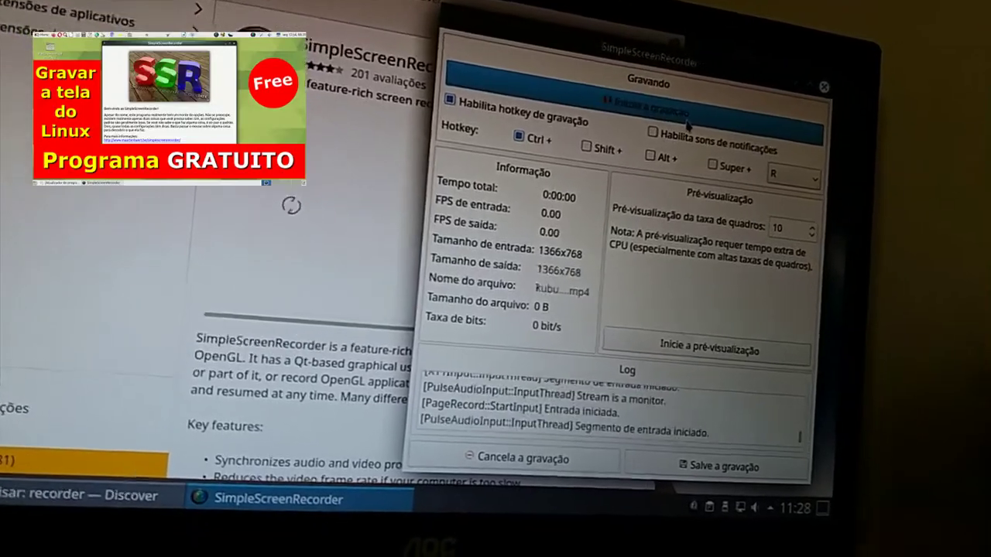
left_click(686, 114)
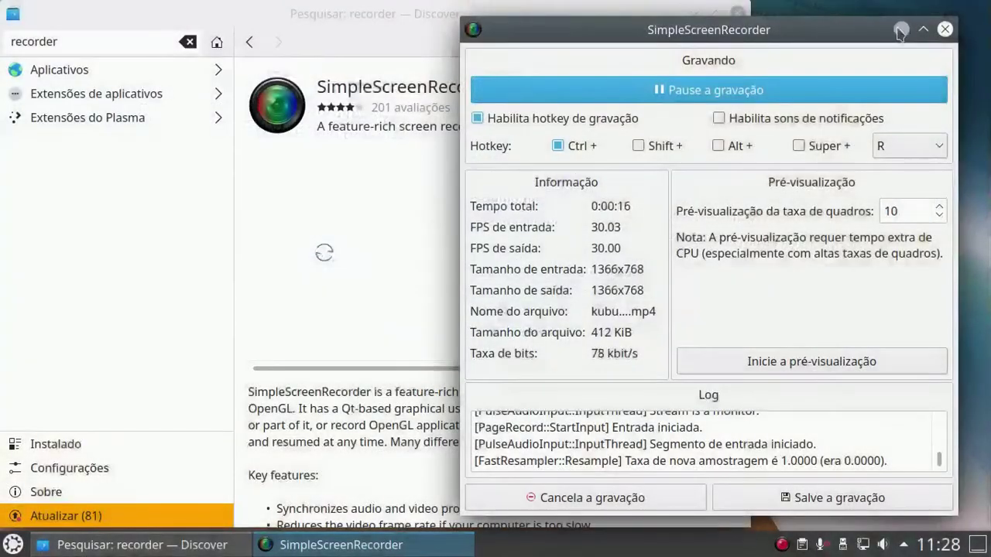
Show the desktop and bring the windows back, and minimize and restore the SimpleScreenRecorder window.
left_click(979, 547)
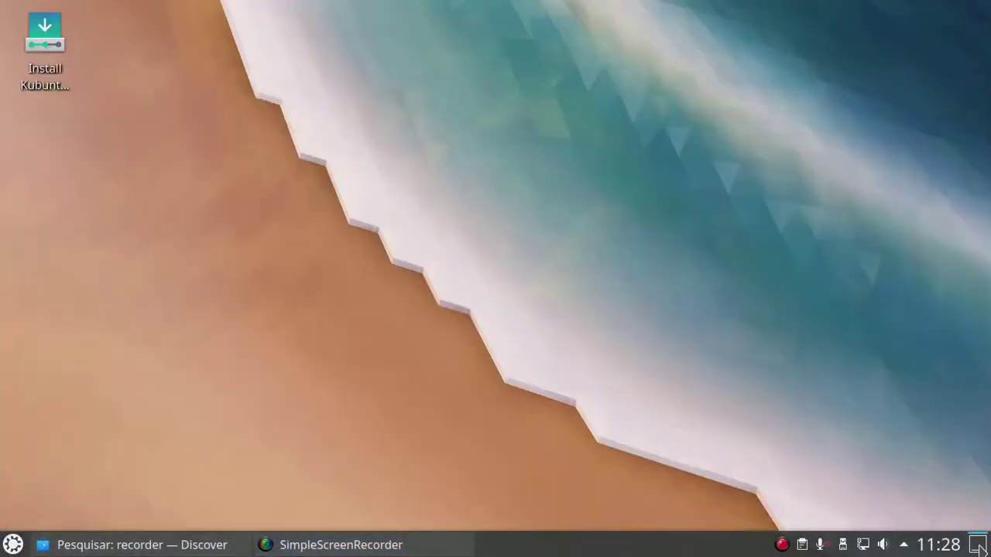
left_click(979, 547)
left_click(978, 547)
left_click(978, 546)
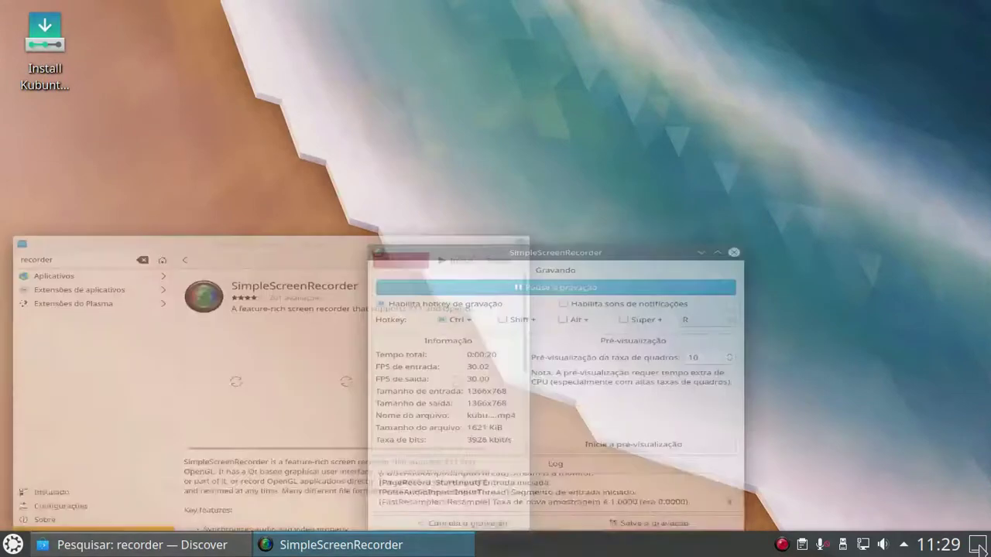
left_click(415, 551)
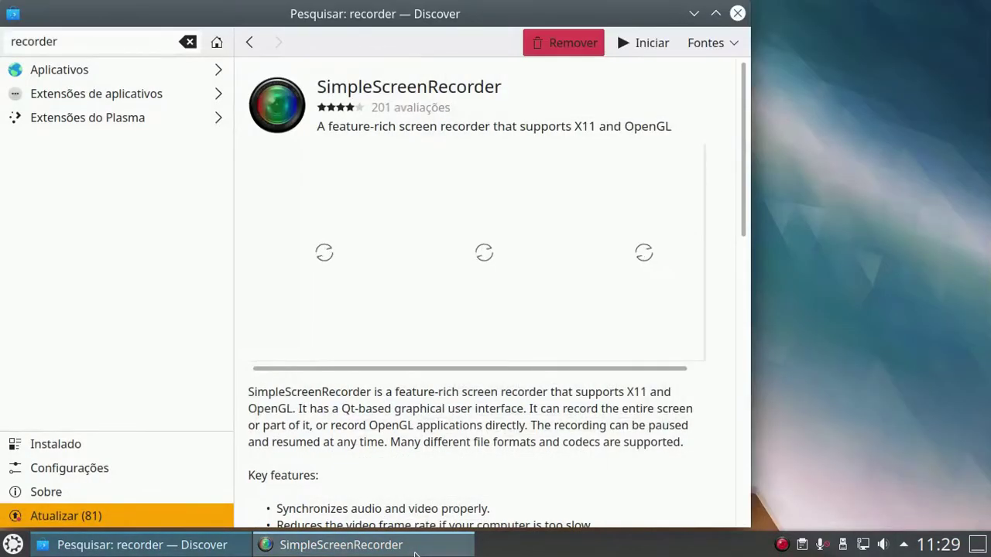
left_click(416, 551)
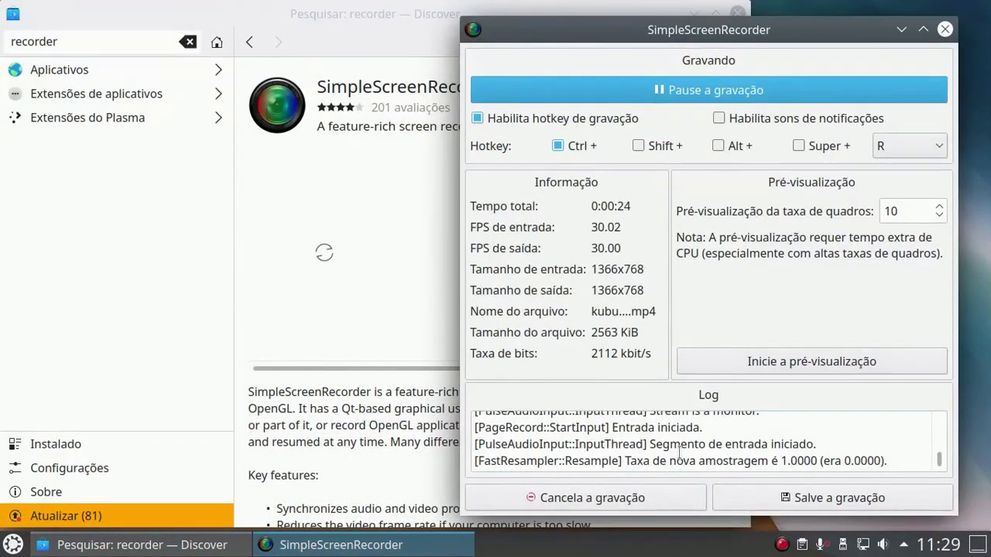
left_click(430, 548)
left_click(432, 548)
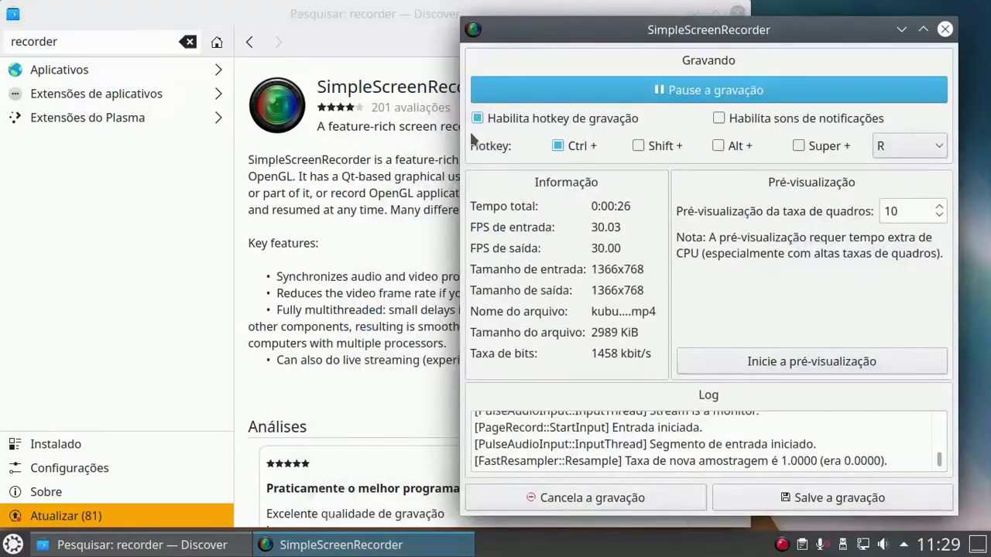
Look at the calendar, the hidden notification and status items, and the audio volume devices.
left_click(944, 546)
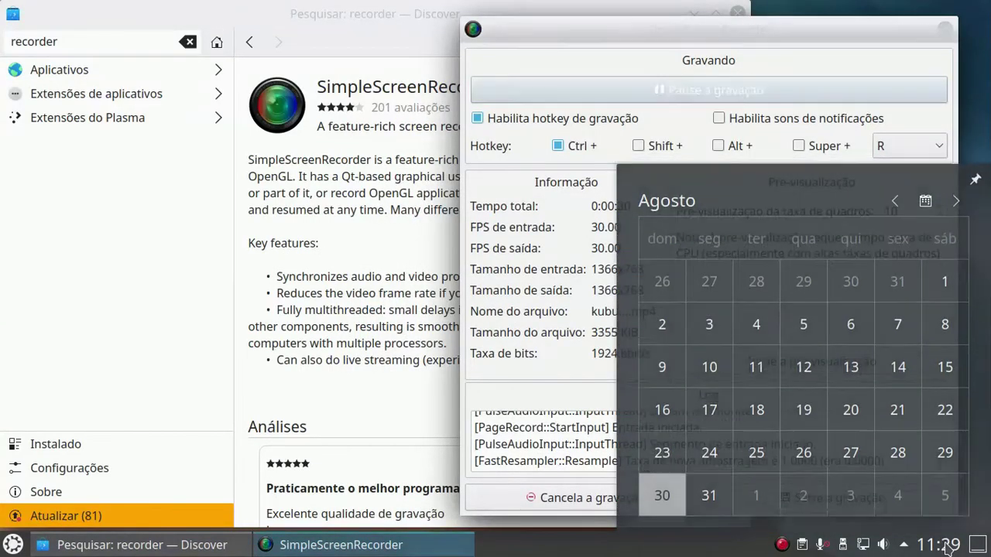
left_click(944, 545)
left_click(903, 544)
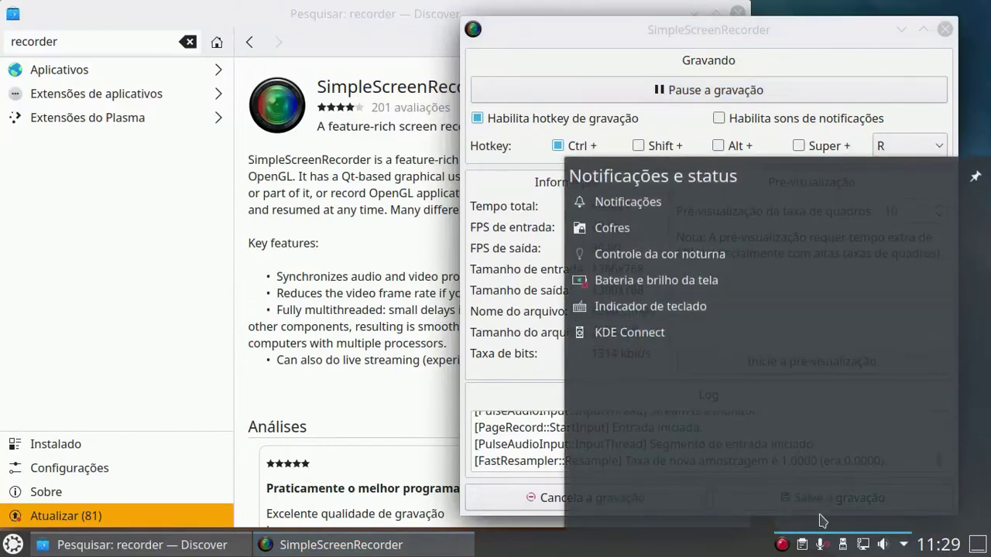
left_click(883, 545)
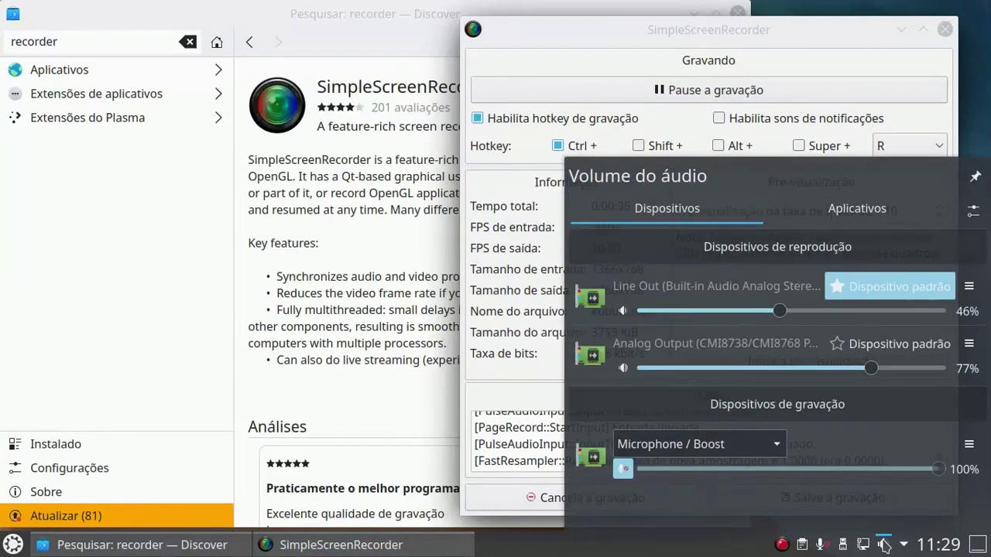
Launch the Firefox web browser from the application launcher.
left_click(12, 546)
left_click(93, 132)
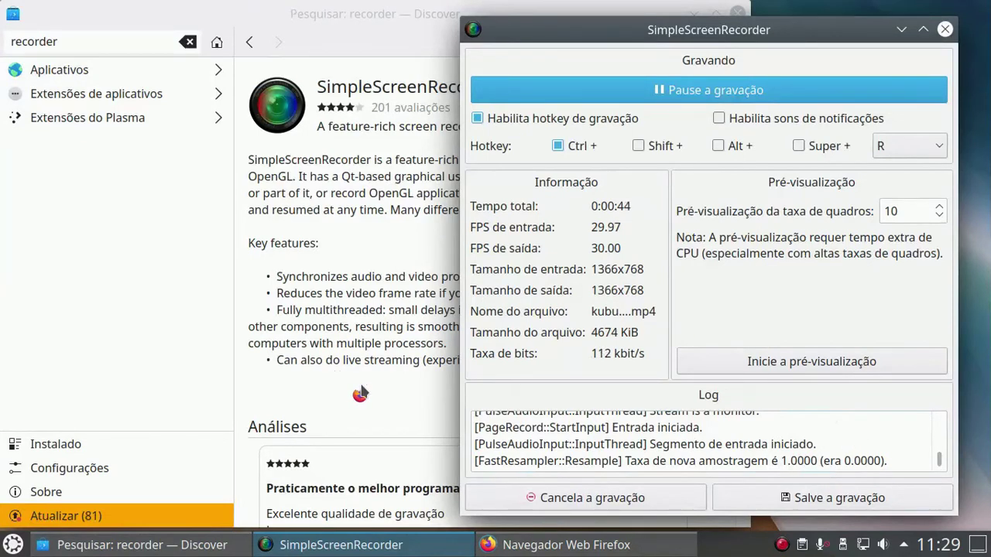
scroll(889, 547, "down", 1)
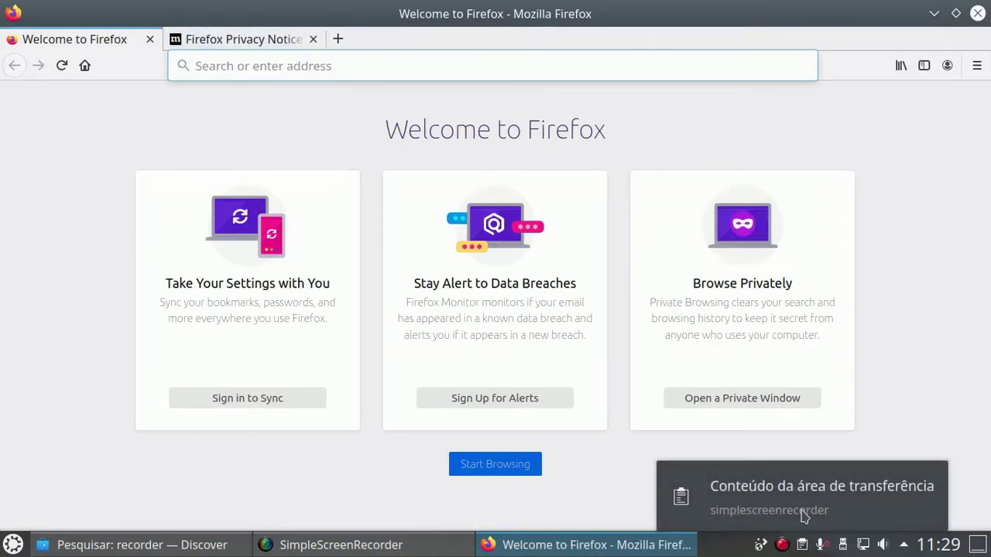
Toggle the SimpleScreenRecorder window's visibility and leave it hidden while the recording continues.
left_click(787, 545)
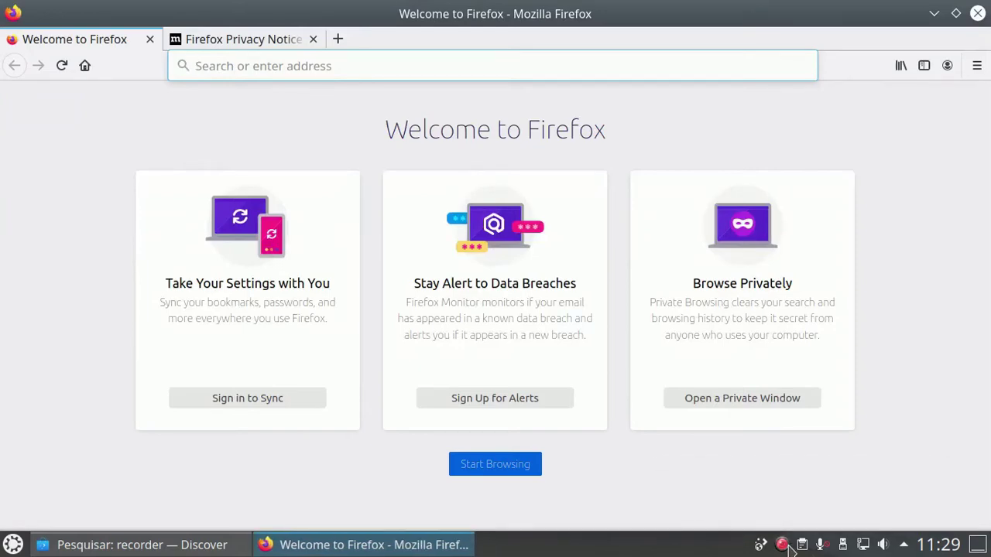
left_click(787, 545)
left_click(783, 545)
Open youtube.com in a new Firefox tab.
left_click(337, 39)
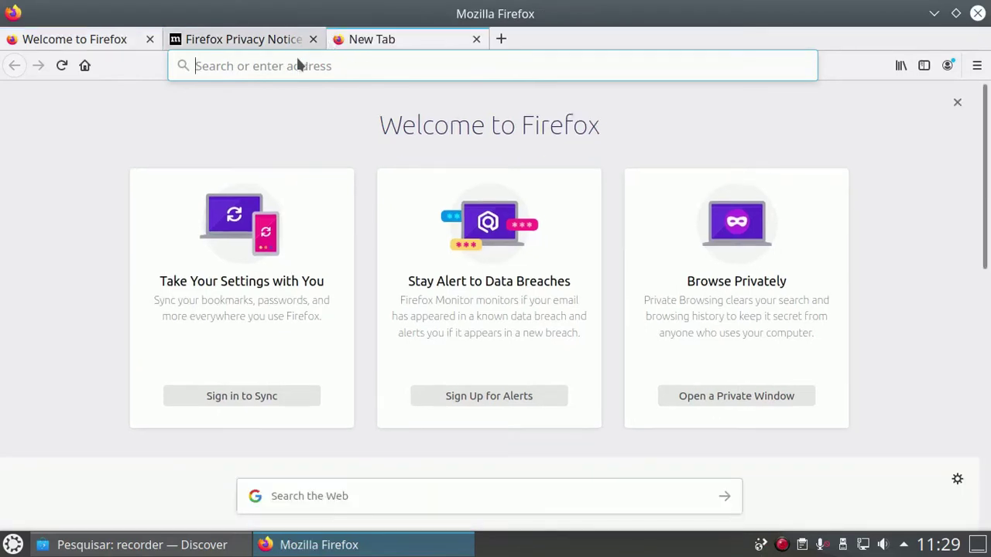
left_click(285, 73)
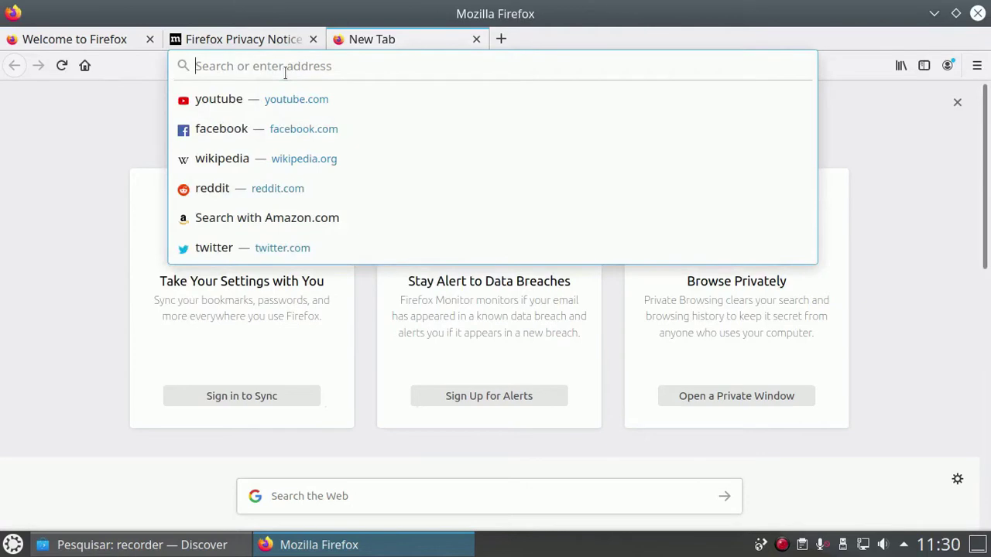
left_click(259, 99)
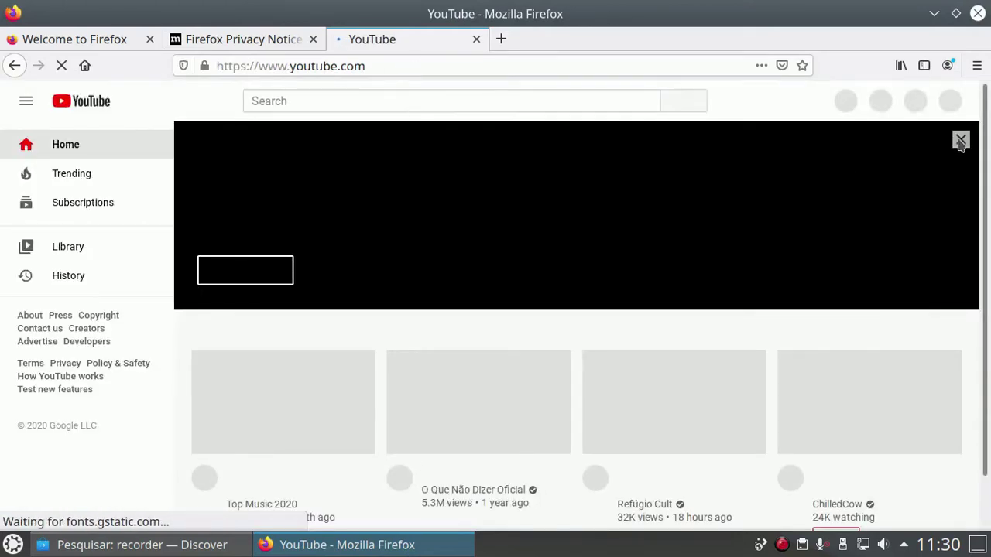
Dismiss the YouTube home page banner and search the site for "fetha tutoriais".
left_click(960, 142)
left_click(456, 100)
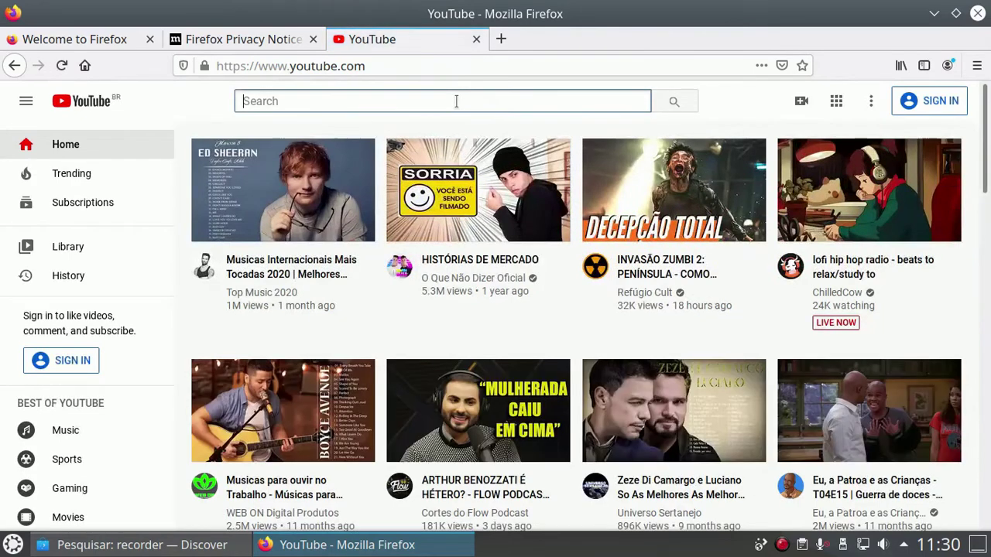
type("feth")
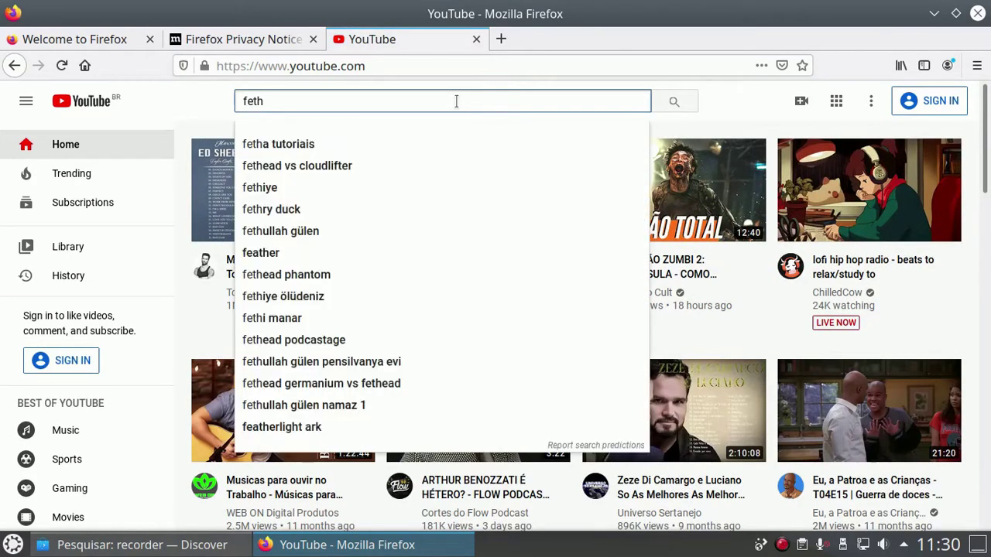
left_click(326, 140)
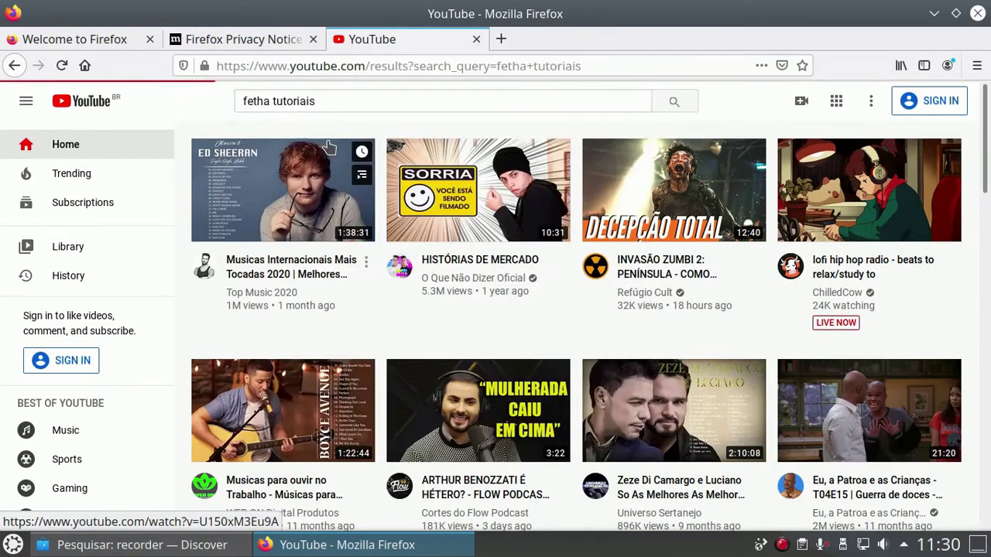
Play the Fetha Tutoriais video on creating subtitle files in Windows, with autoplay turned off, and pause it after a few seconds.
scroll(327, 155, "down", 3)
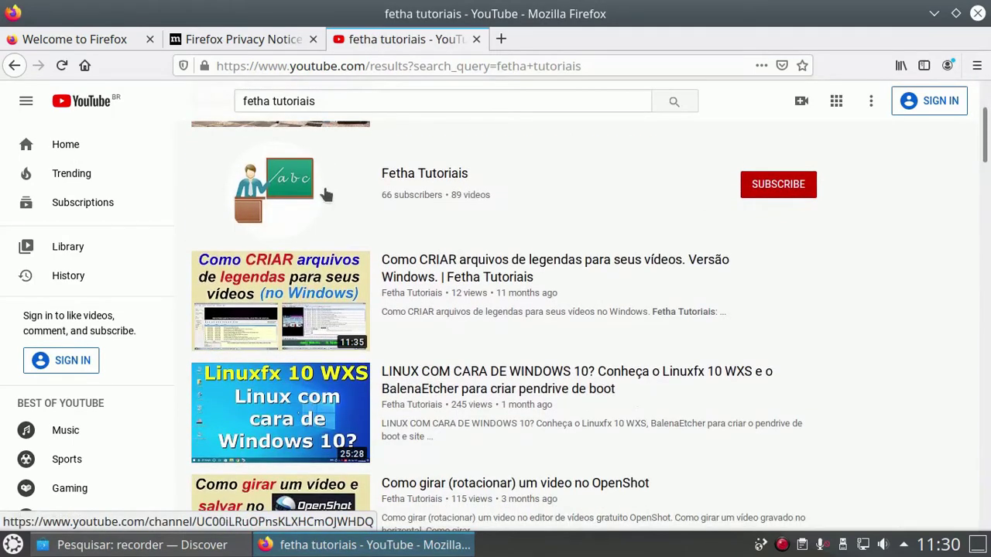
left_click(446, 267)
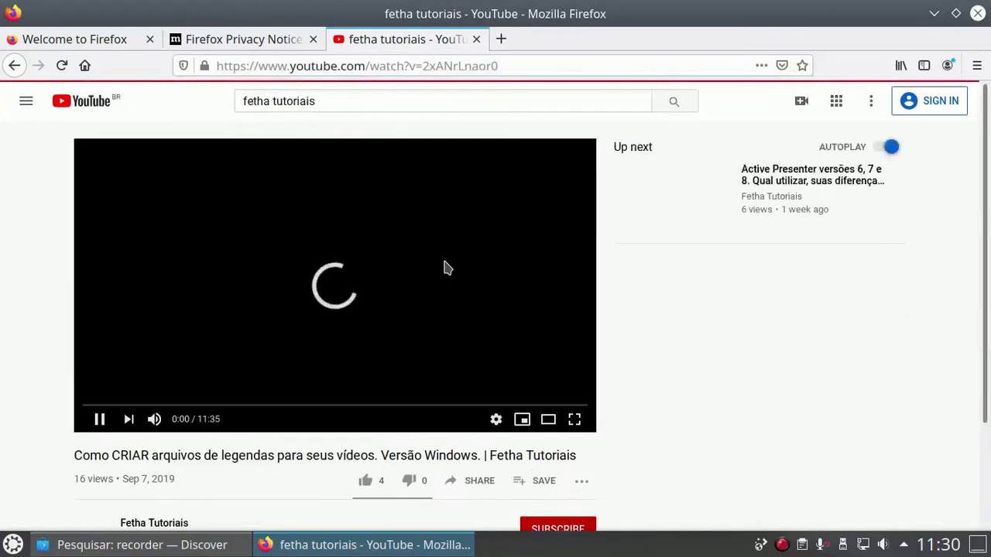
left_click(883, 147)
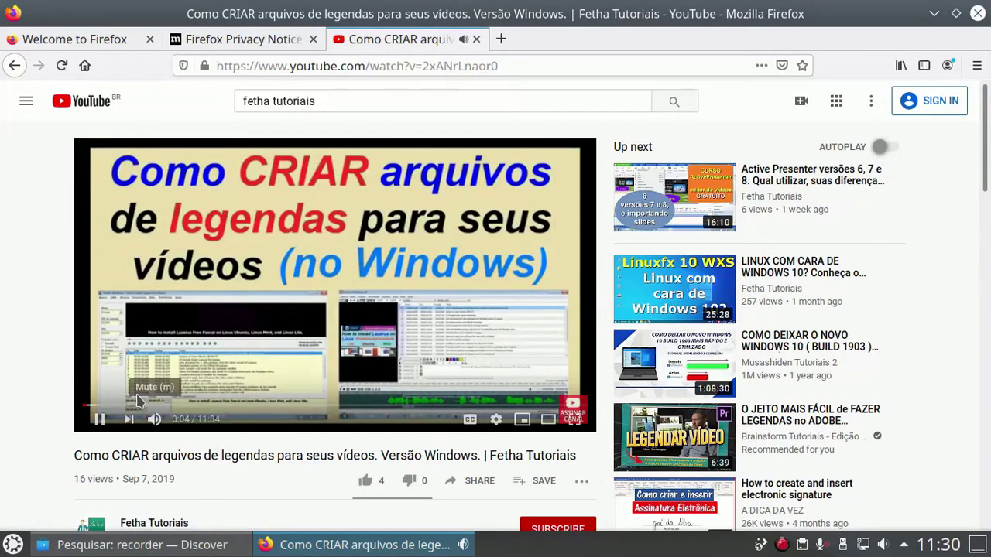
left_click(99, 420)
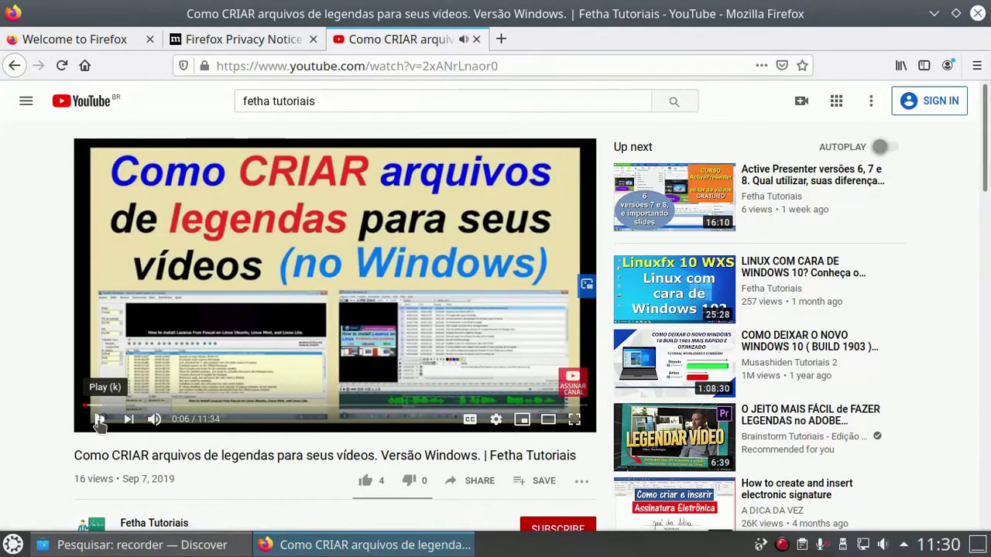
Bring up the SimpleScreenRecorder window to check the ongoing recording, and minimize it again.
left_click(782, 545)
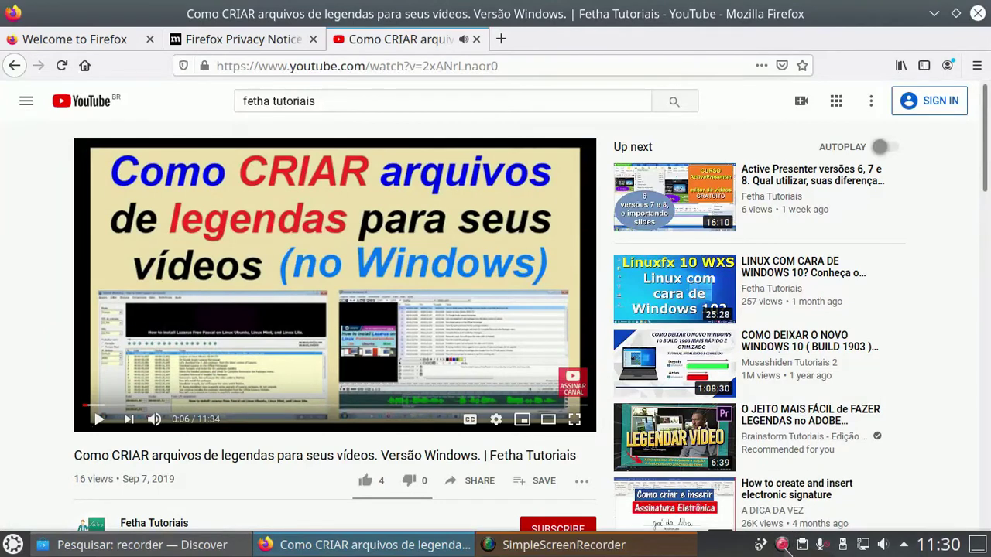
left_click(602, 548)
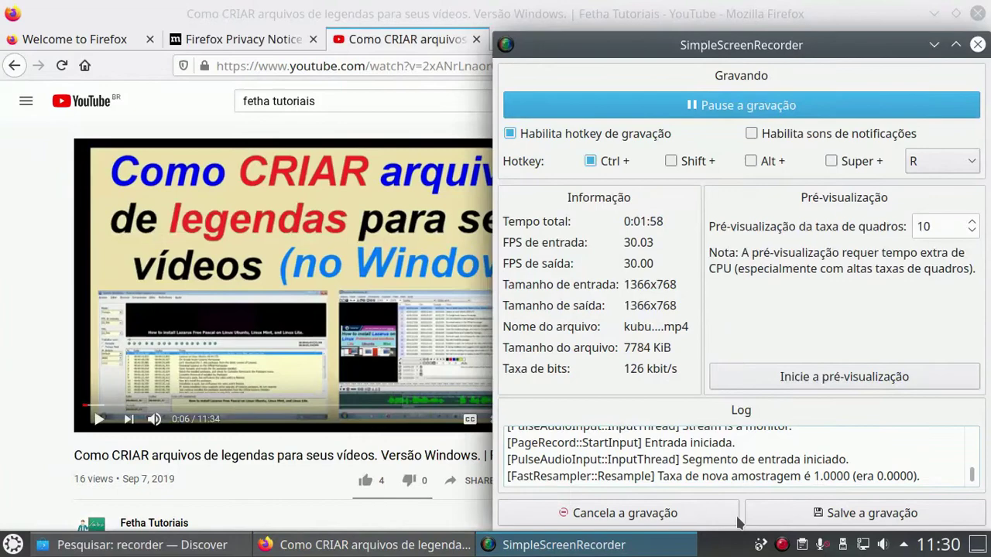
left_click(669, 545)
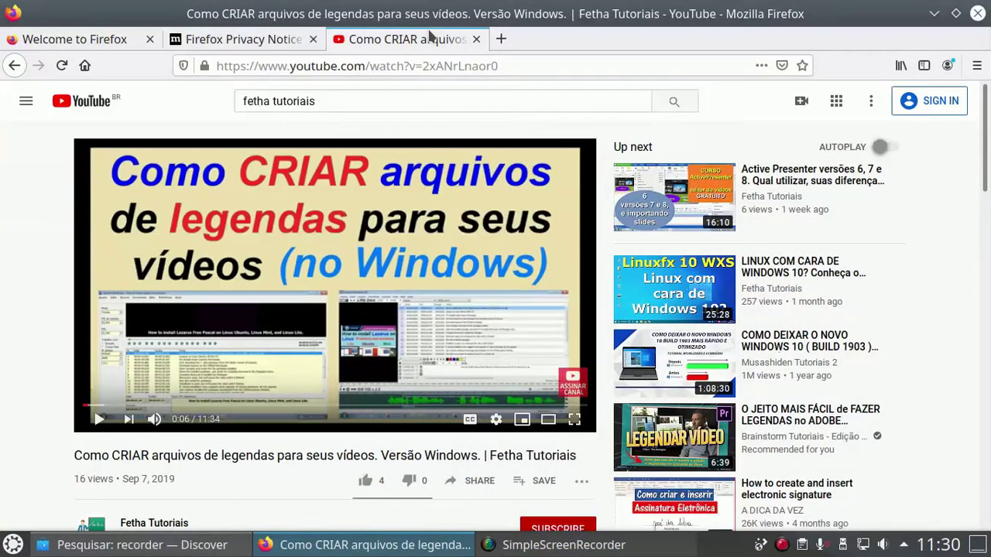
Search the web for "distrowatch kubuntu" in a new Firefox tab.
left_click(501, 38)
left_click(476, 66)
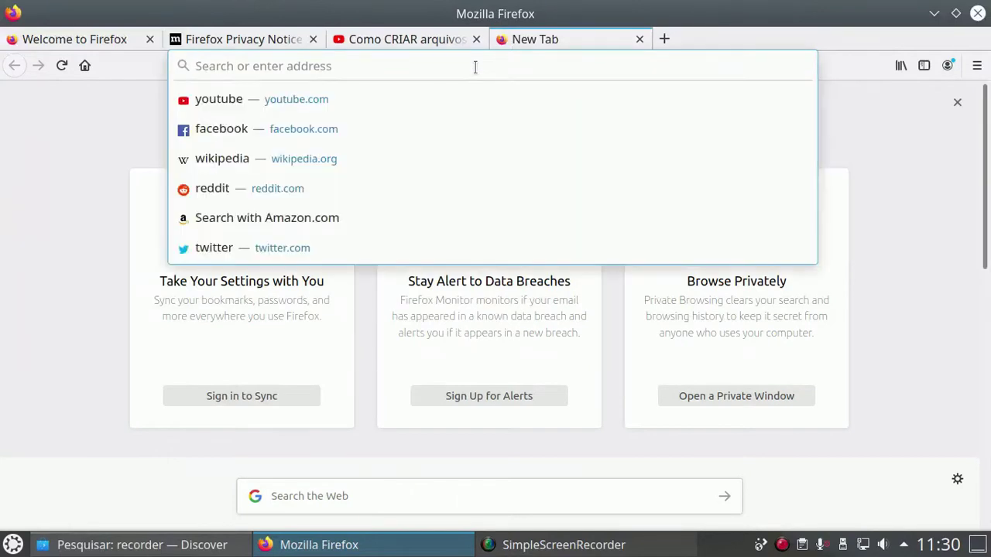
type("distrow")
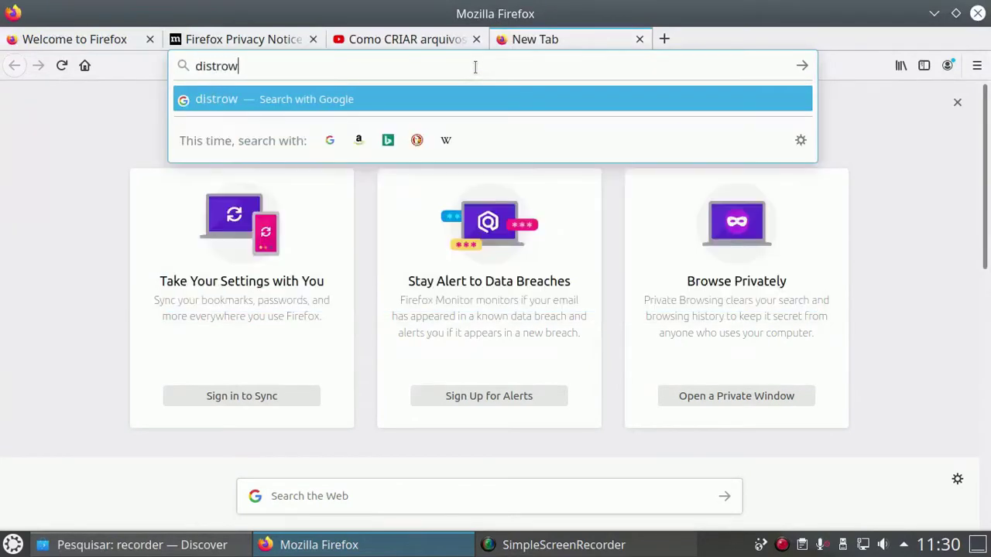
type("atcxh")
key("Delete")
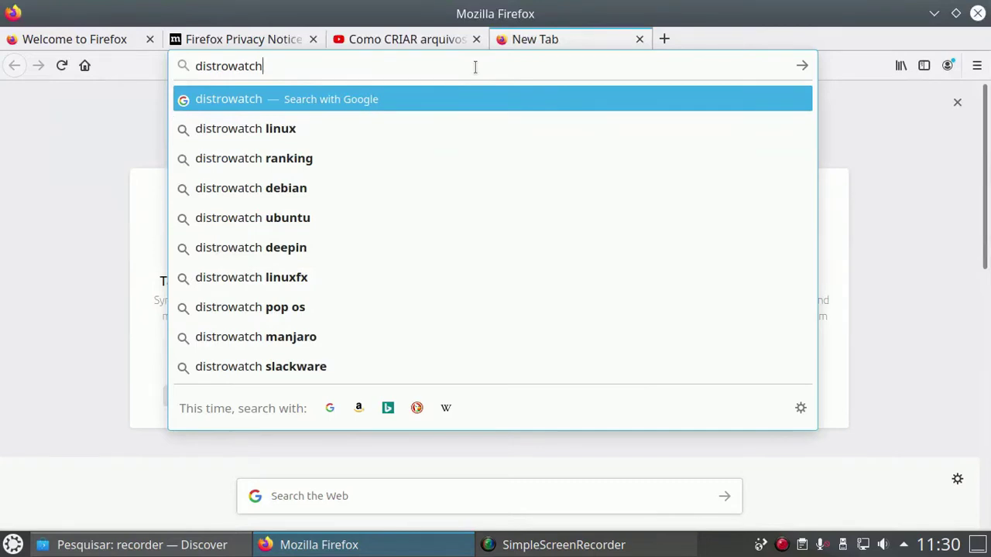
type("kubuntu")
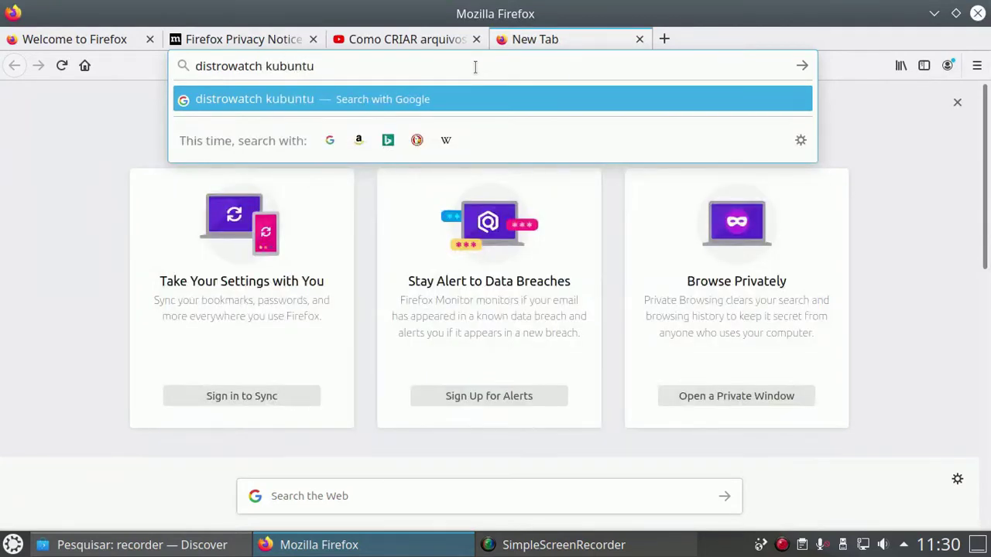
key("Return")
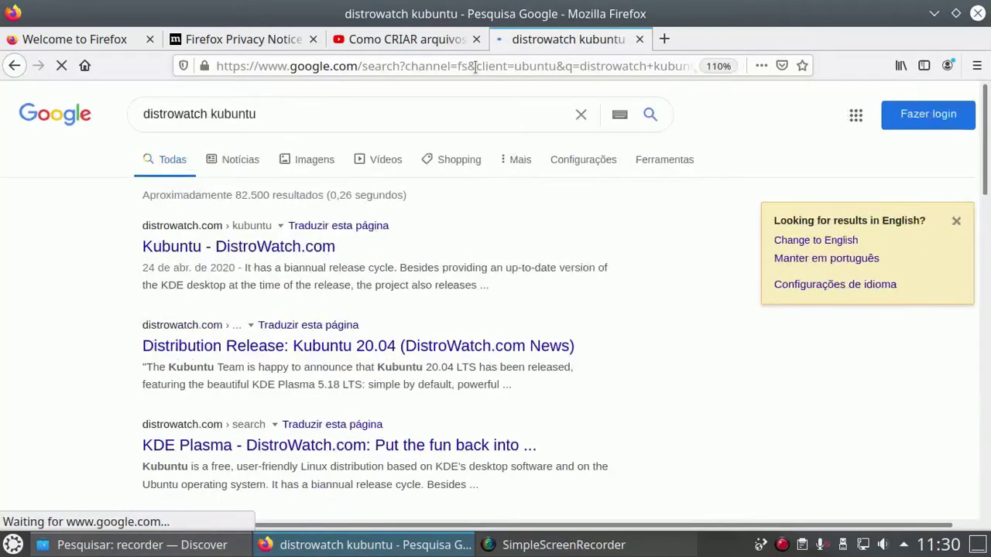
Open the Kubuntu page on DistroWatch from the search results and enlarge it to 120%.
left_click(268, 249)
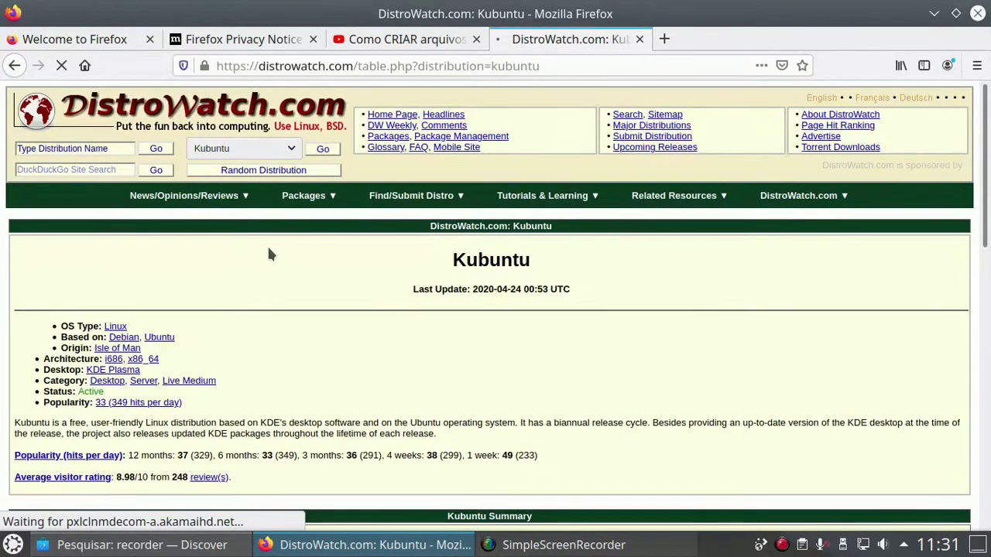
key("ctrl+plus")
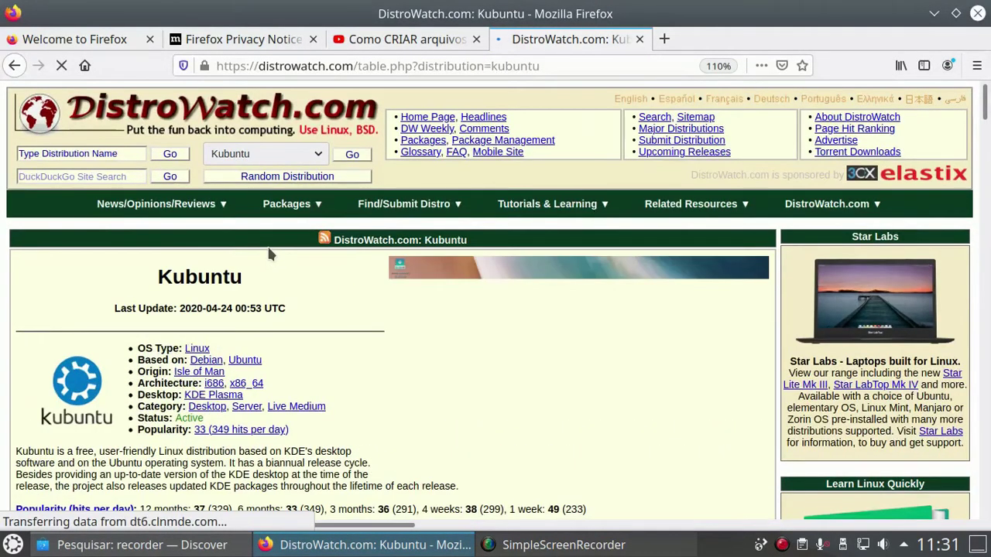
key("ctrl+plus")
scroll(298, 284, "down", 3)
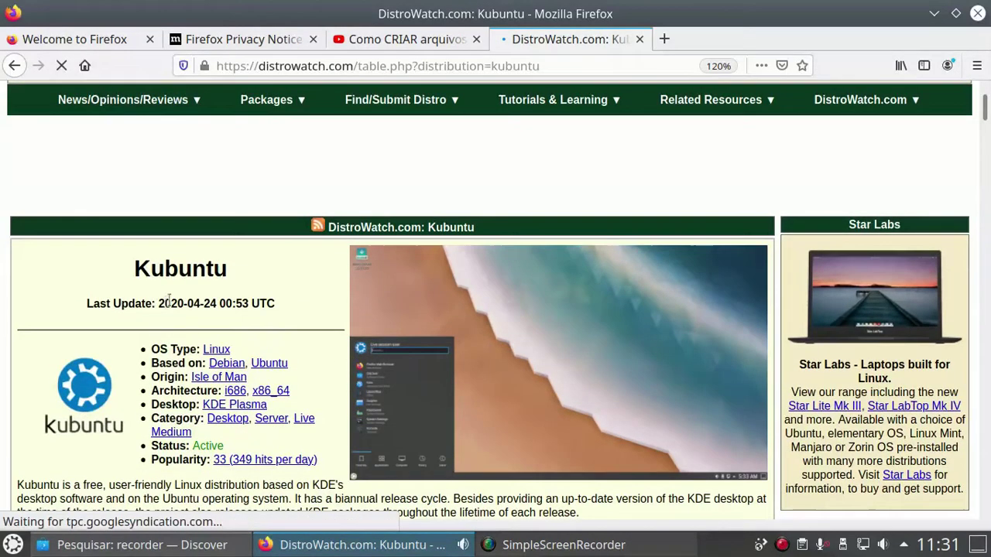
scroll(199, 294, "down", 1)
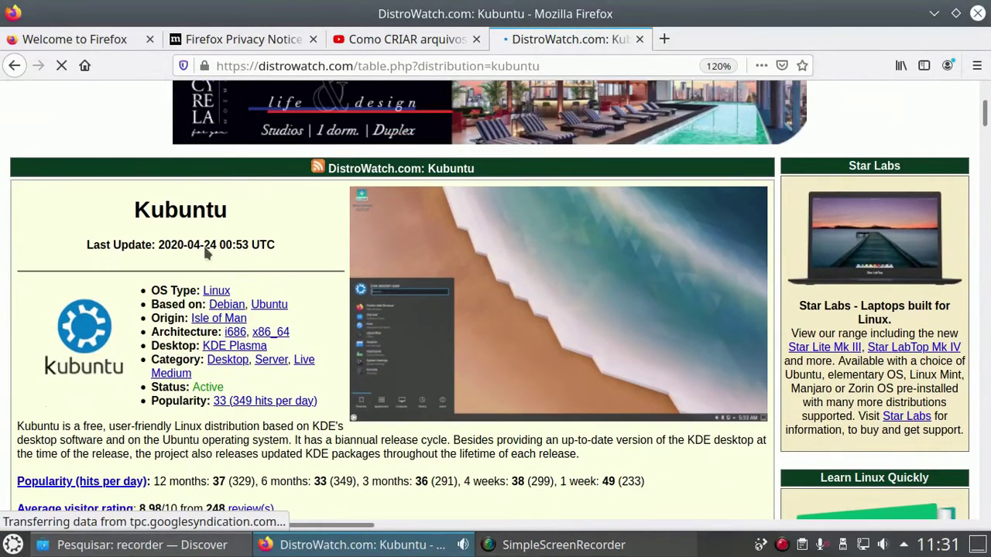
scroll(206, 276, "down", 5)
scroll(468, 206, "up", 3)
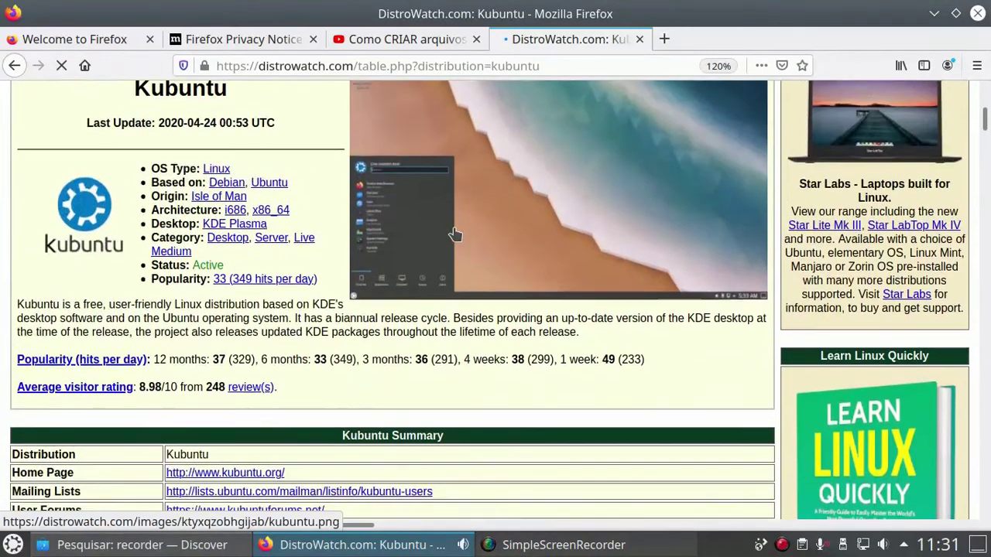
scroll(229, 309, "down", 3)
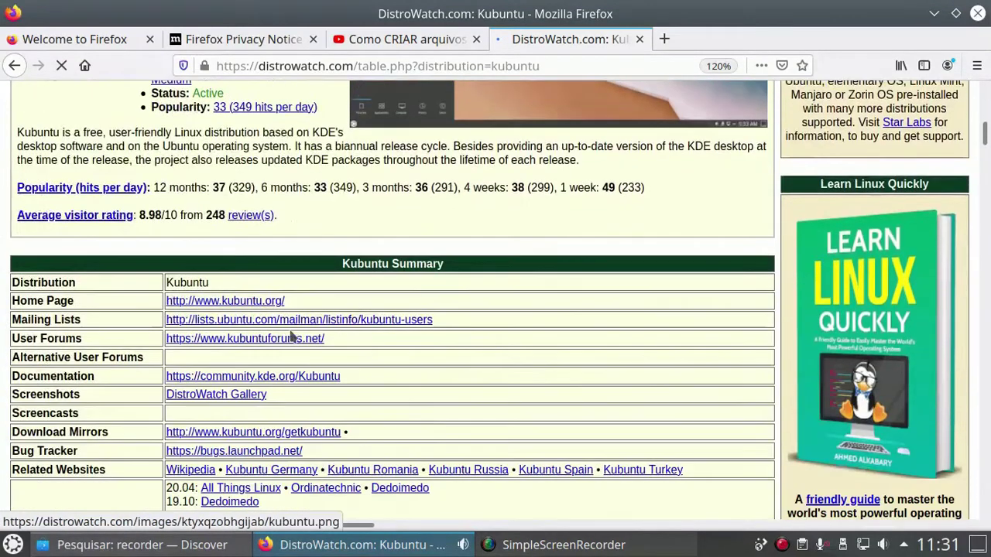
right_click(237, 304)
left_click(256, 312)
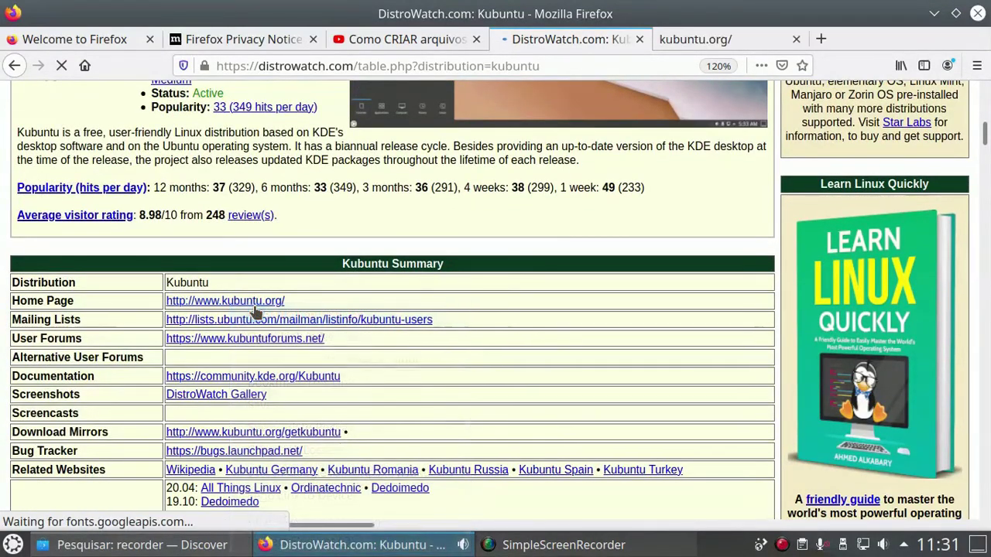
Find the release feature table on the Kubuntu page and highlight the End Of Life date of version 20.04.
scroll(257, 311, "down", 10)
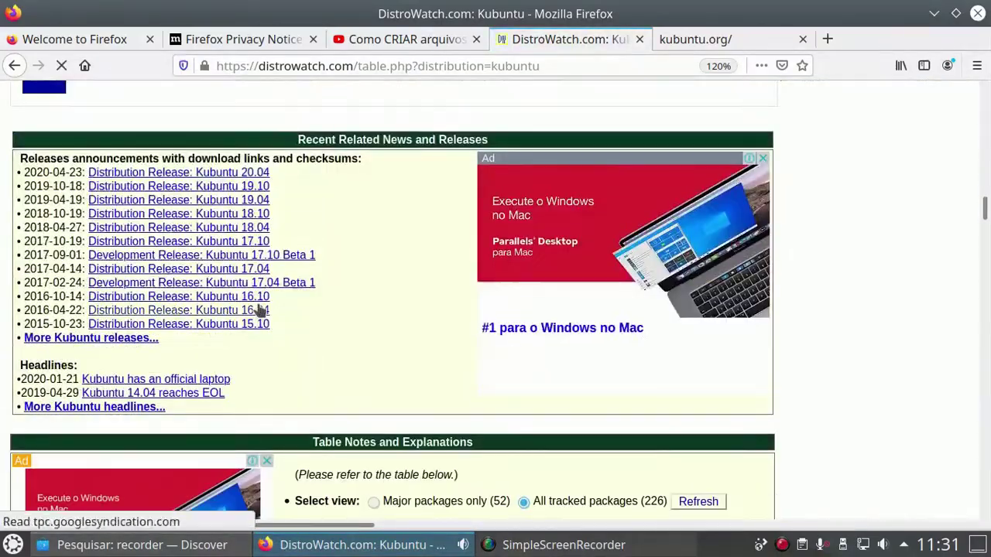
scroll(240, 243, "down", 6)
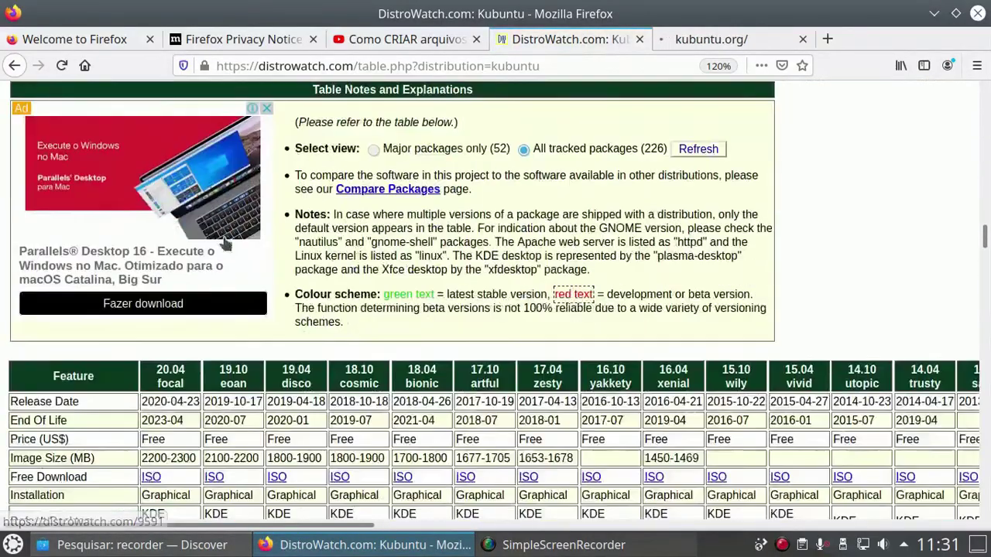
scroll(225, 244, "down", 2)
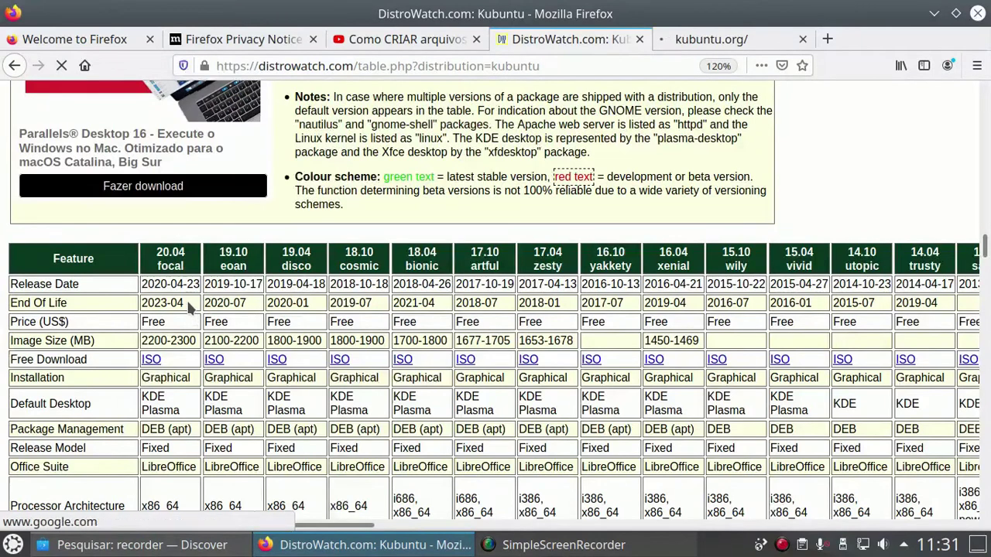
left_click_drag(184, 303, 142, 303)
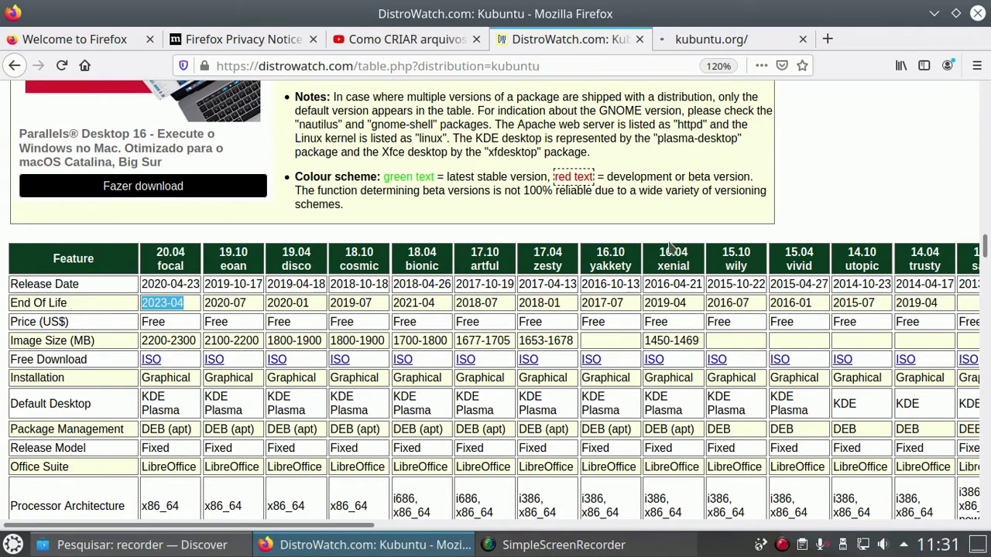
Open the DistroWatch home page, check the loading kubuntu.org tab, and return to DistroWatch.
key("Home")
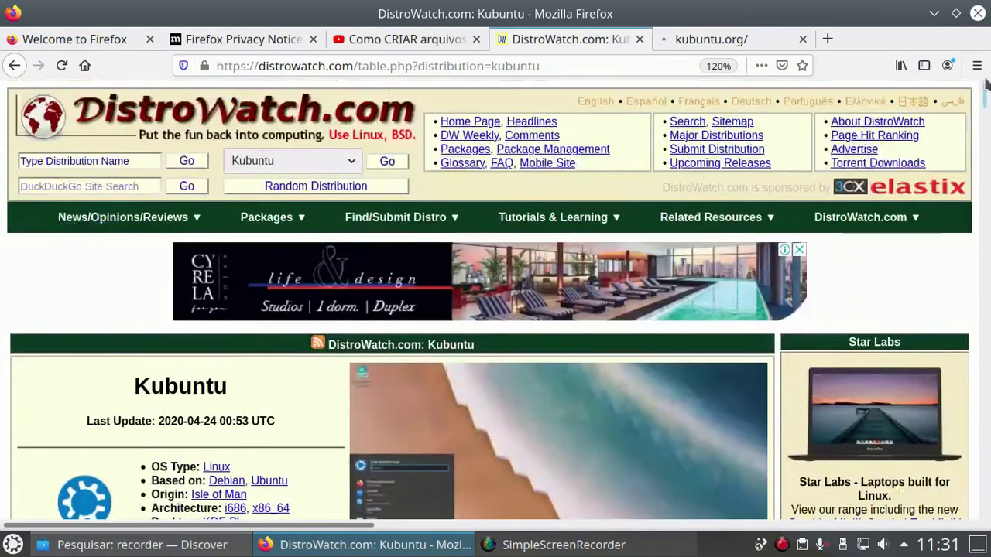
scroll(273, 267, "down", 2)
scroll(272, 267, "up", 3)
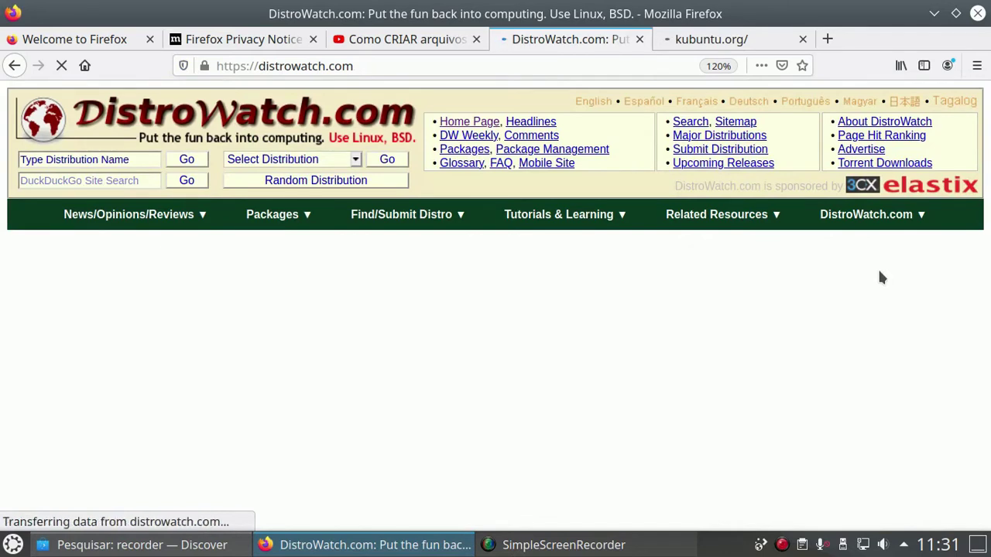
left_click(730, 42)
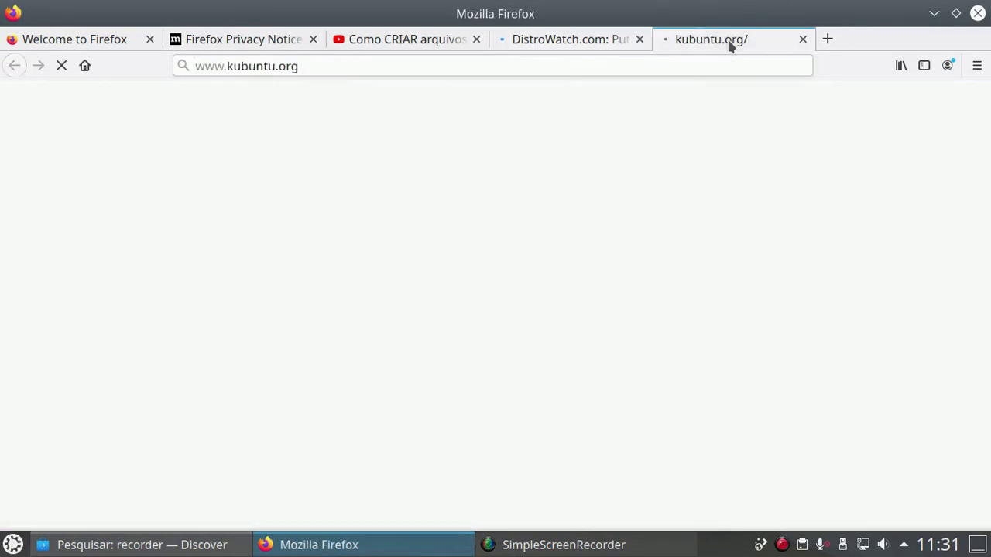
left_click(571, 40)
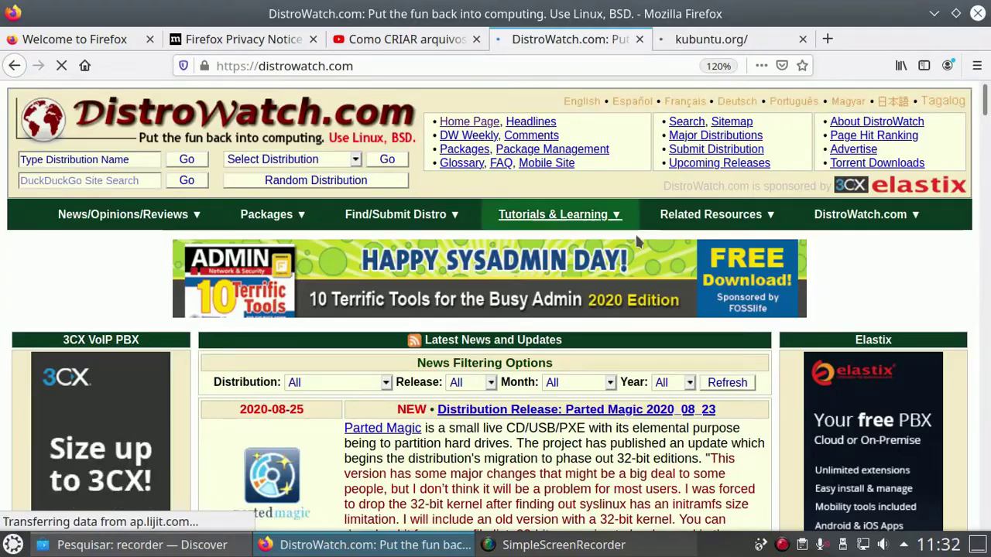
Examine the DistroWatch home page news and find Kubuntu's place in the six-month Page Hit Ranking.
scroll(635, 232, "down", 3)
scroll(635, 237, "down", 5)
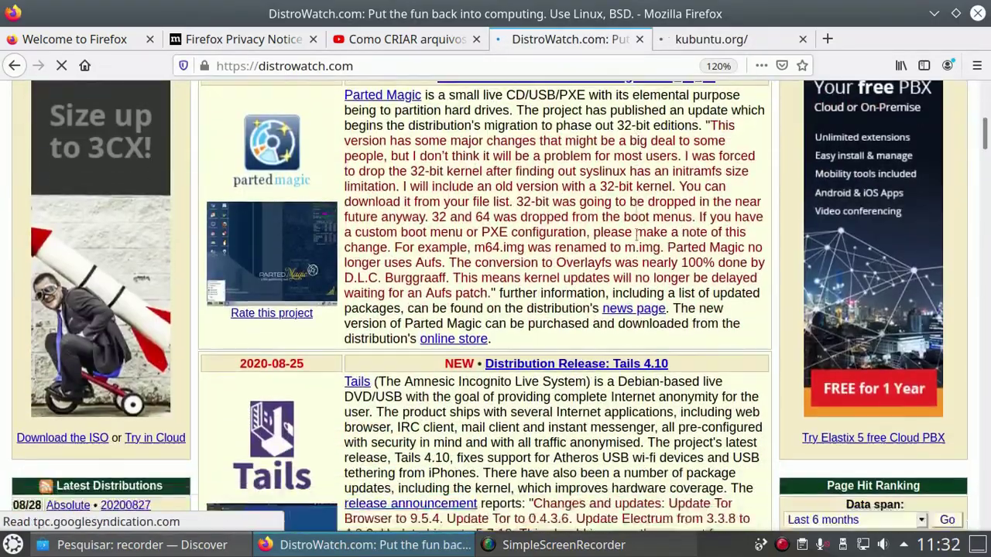
scroll(635, 240, "down", 3)
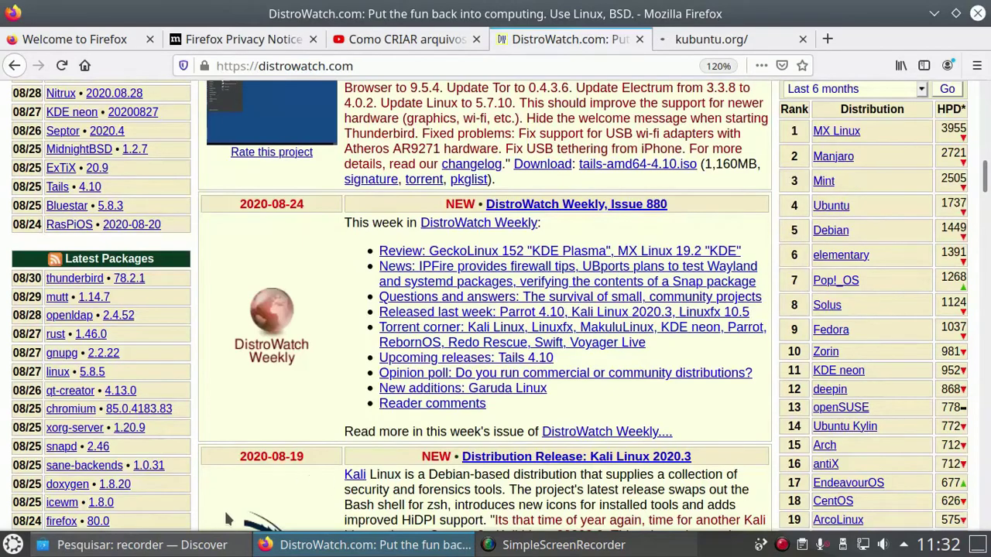
left_click(193, 548)
left_click(193, 548)
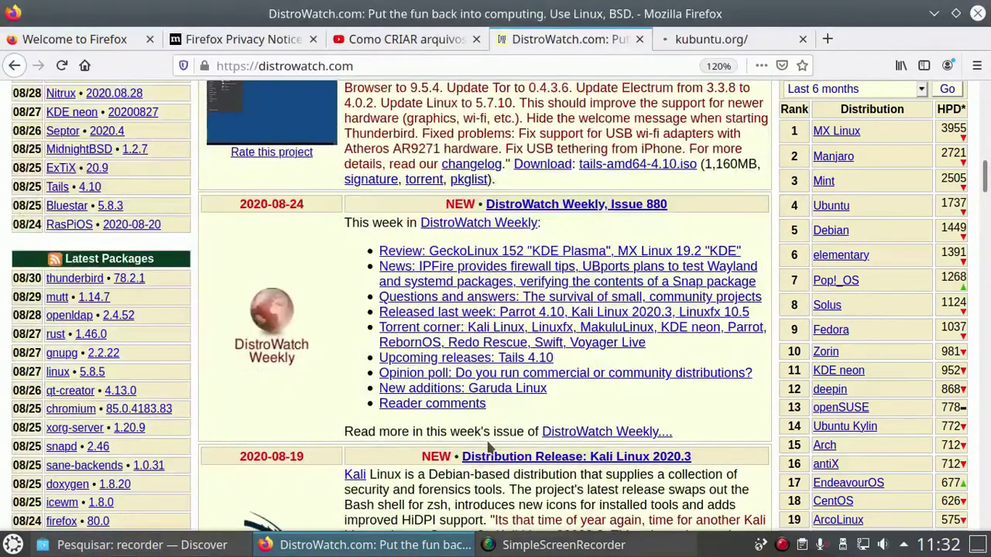
scroll(900, 294, "down", 2)
scroll(901, 302, "down", 2)
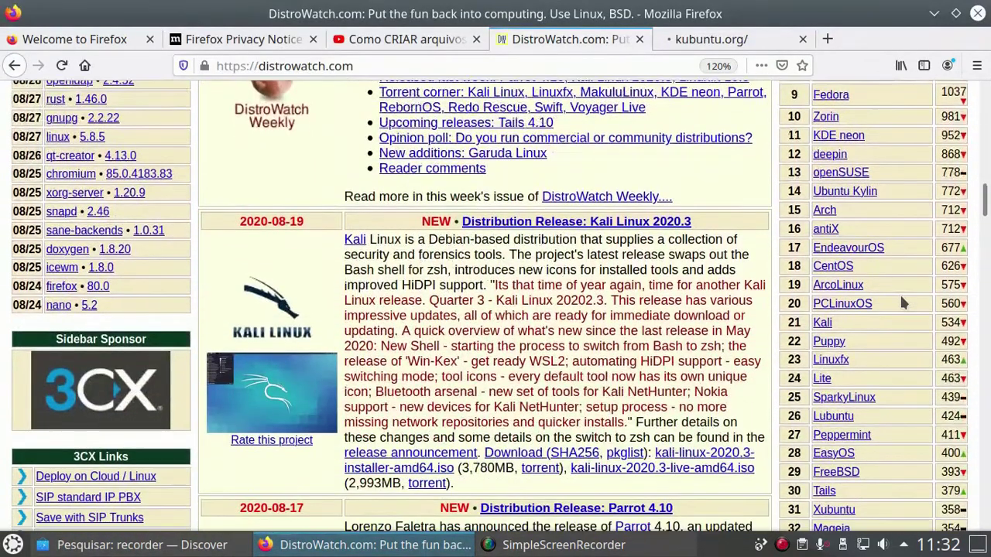
scroll(901, 302, "down", 2)
scroll(901, 301, "down", 1)
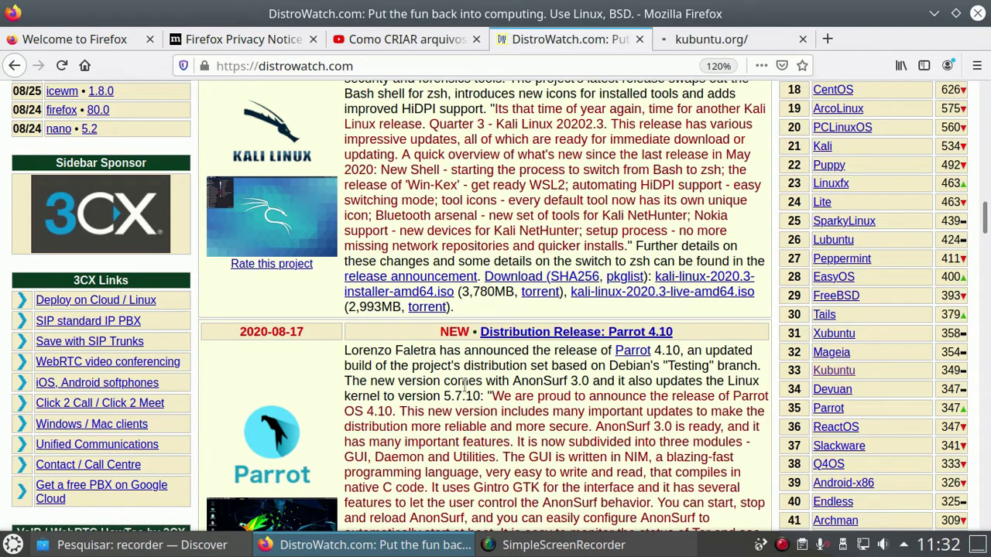
Check the kubuntu.org tab and close it.
left_click(694, 42)
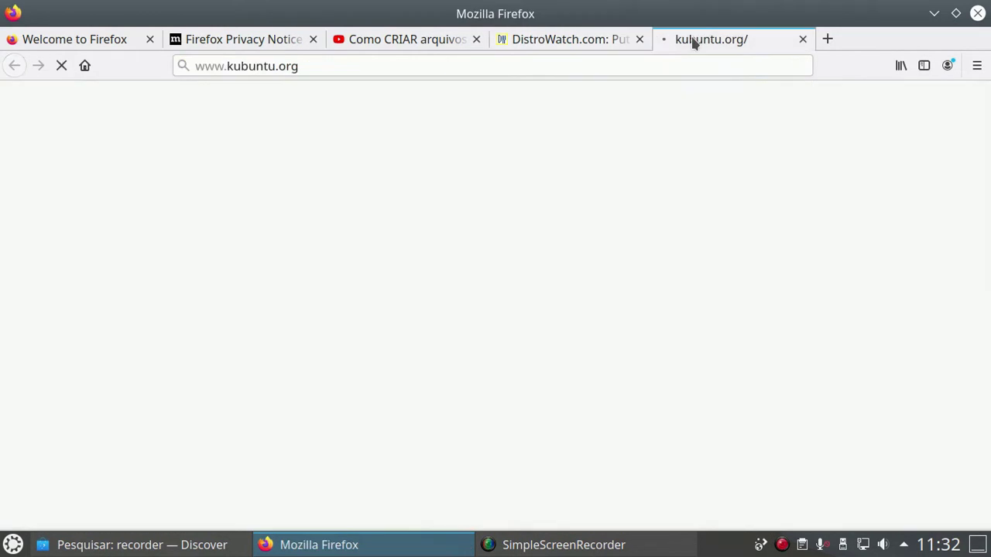
left_click(802, 39)
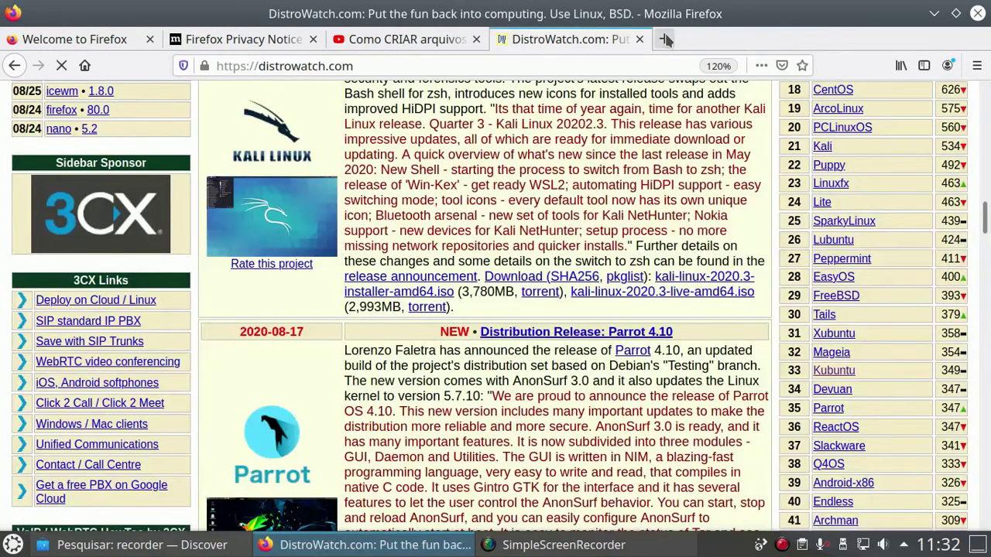
Search Google for "ubuntu download" in a new tab and open the Download Ubuntu Desktop result.
left_click(665, 39)
left_click(375, 68)
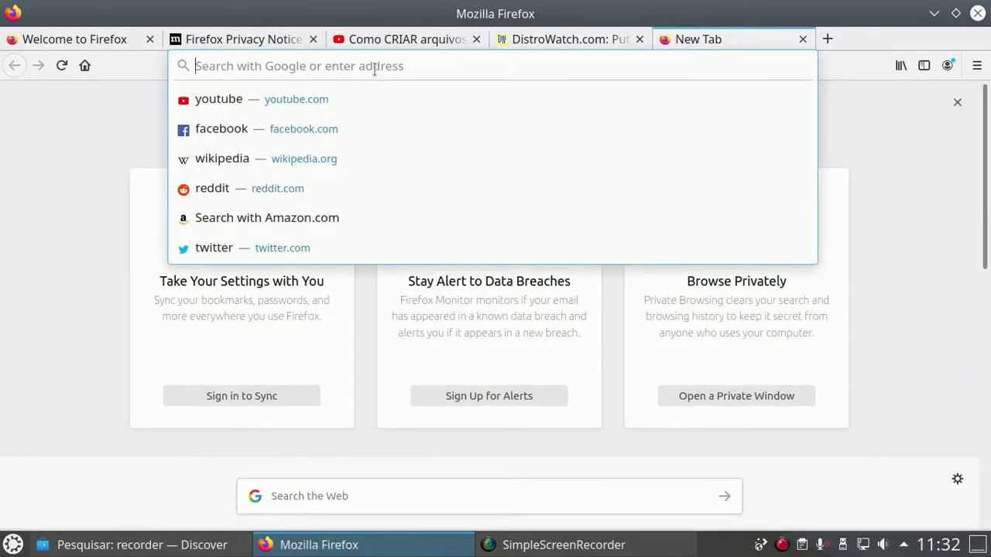
type("ubuntu")
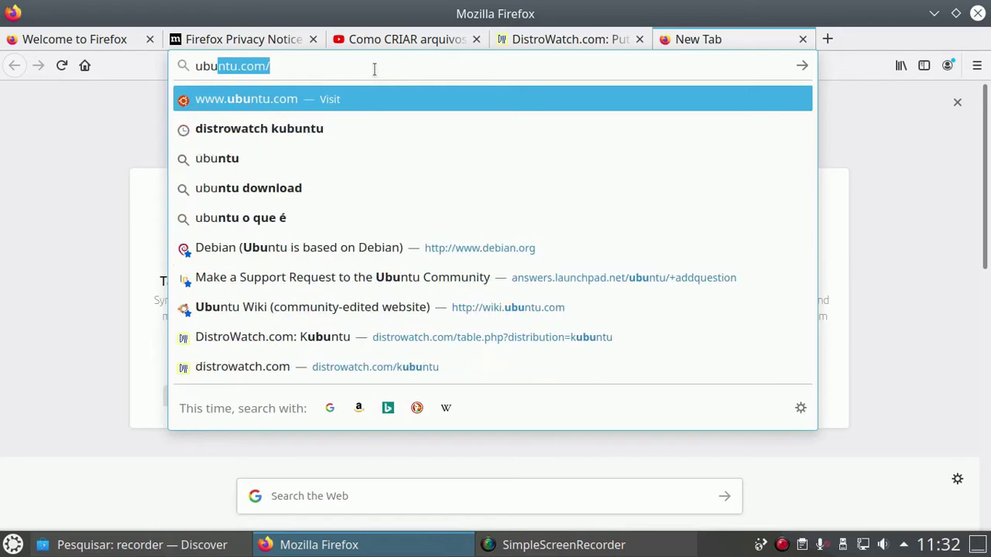
type(" do")
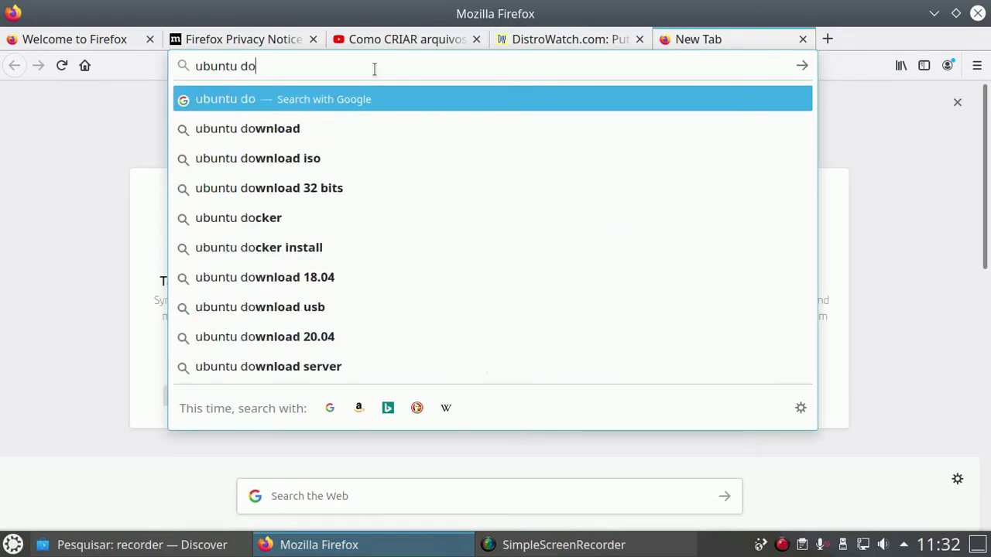
type("wnload")
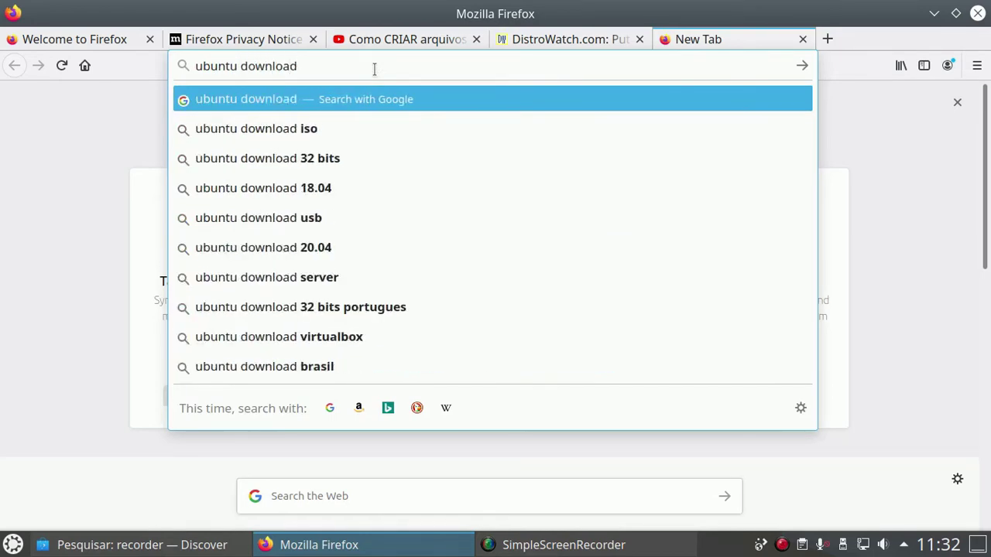
key("Return")
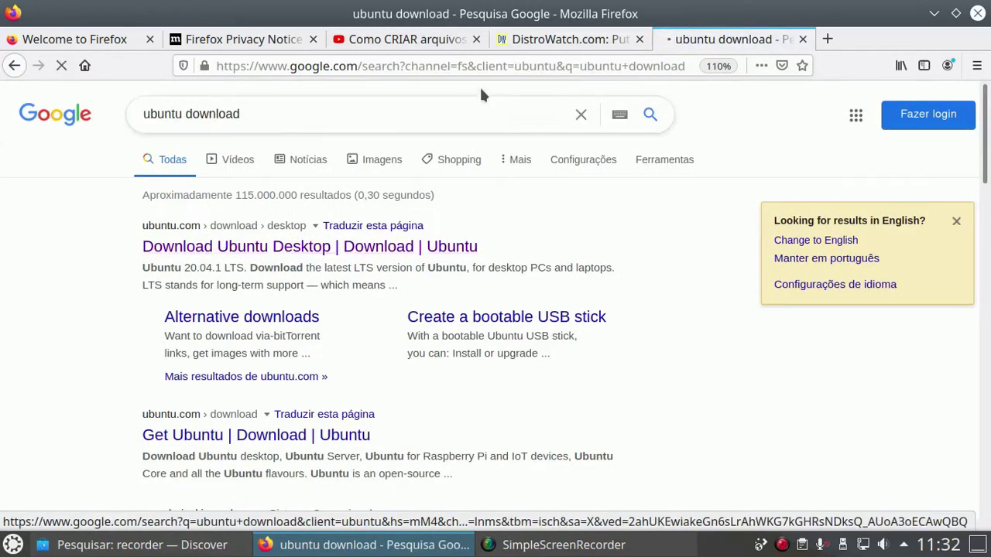
Close the DistroWatch, YouTube video and Firefox Privacy Notice tabs, keeping the Ubuntu download page open.
left_click(588, 39)
left_click(639, 40)
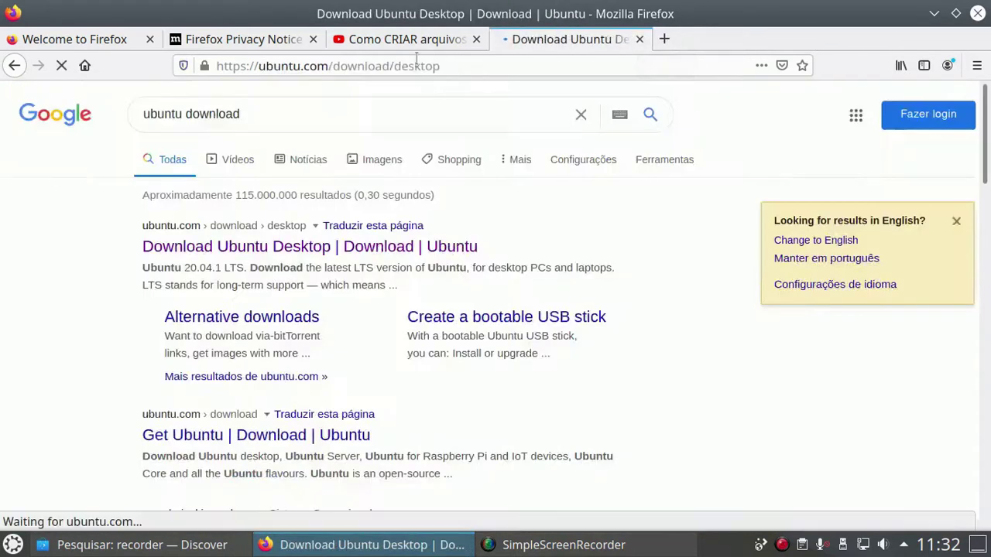
left_click(396, 45)
left_click(476, 41)
left_click(243, 40)
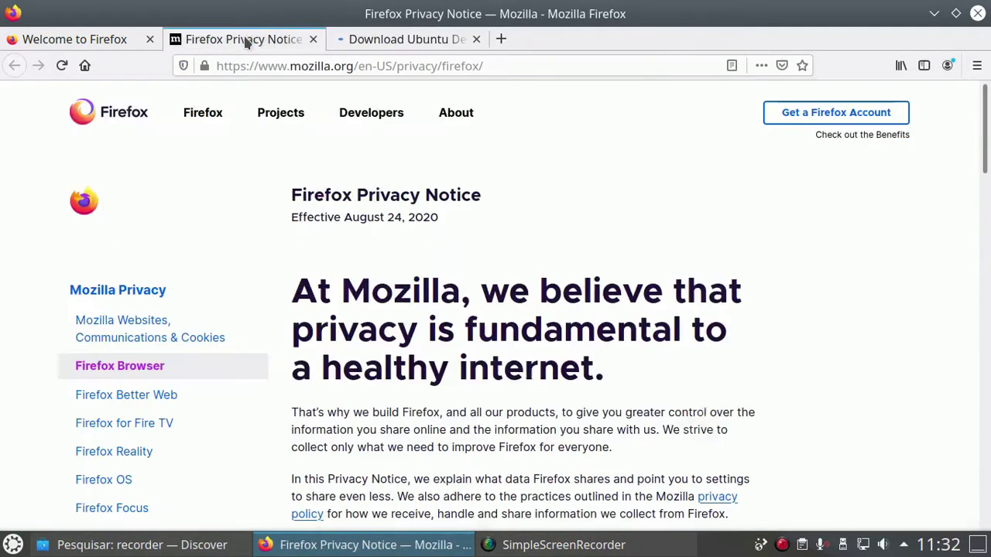
left_click(313, 39)
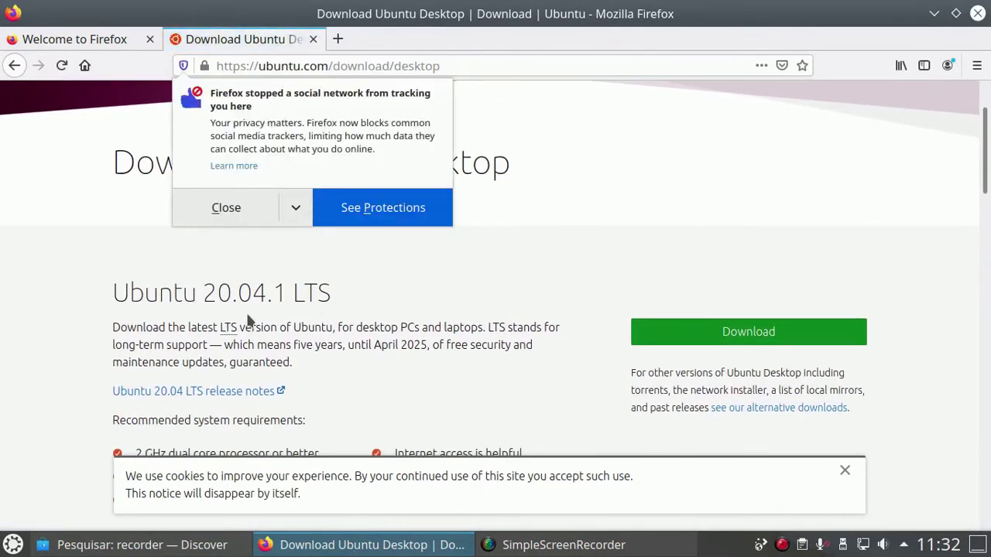
Dismiss the social tracking notice and examine the Ubuntu 20.04.1 LTS description and recommended system requirements.
left_click(223, 208)
scroll(343, 297, "down", 3)
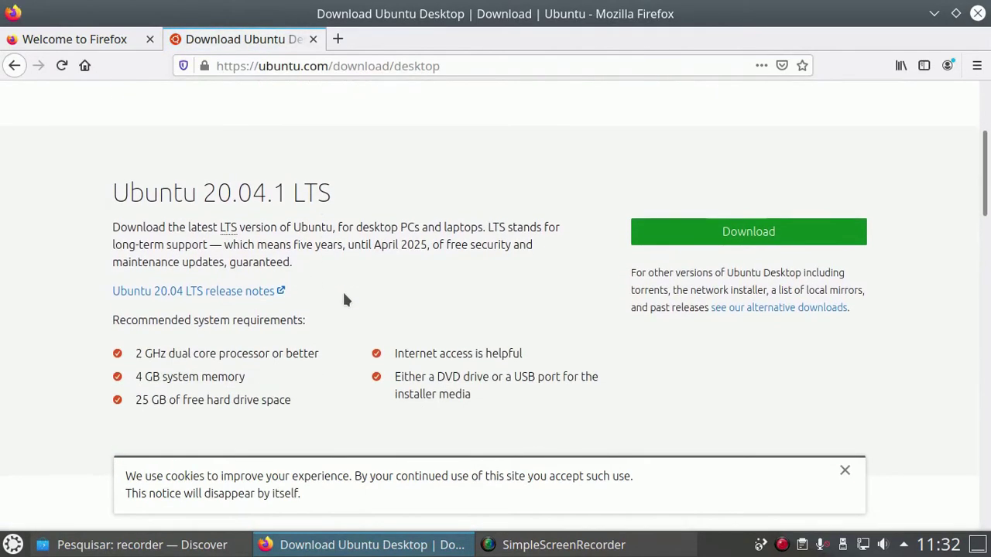
scroll(649, 205, "up", 2)
scroll(652, 216, "down", 2)
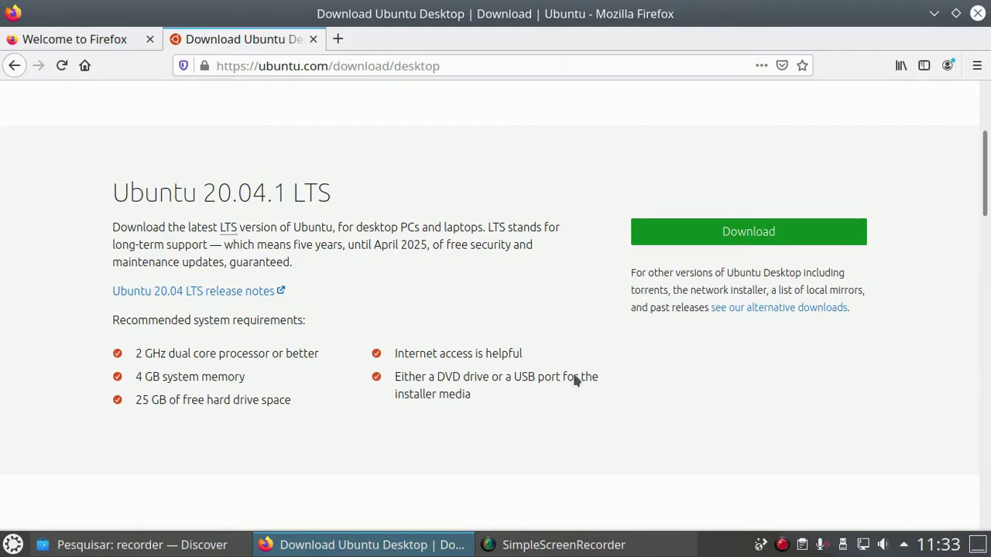
Search the Ubuntu site for "flavours" and open the Ubuntu flavours page at its list of variants.
scroll(736, 387, "up", 5)
left_click(780, 124)
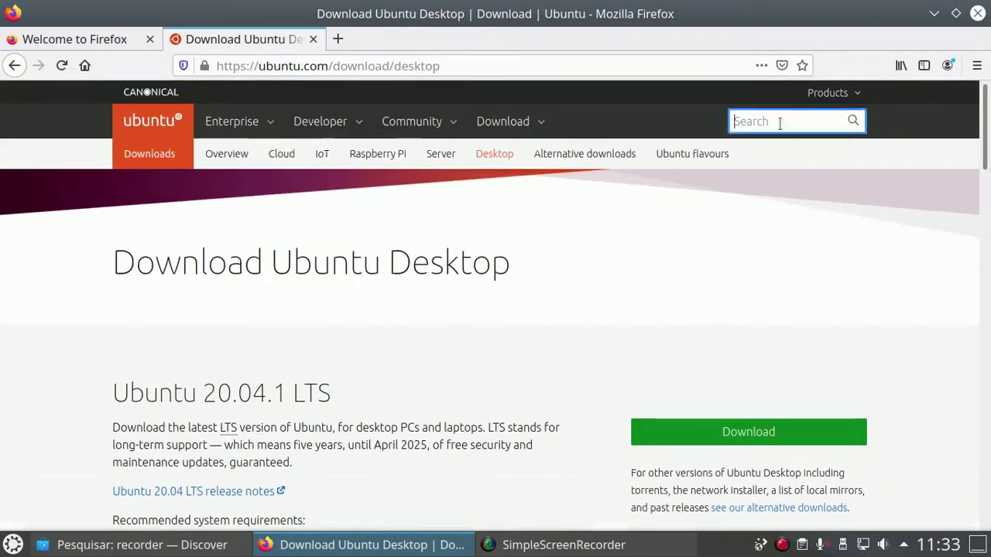
type("Fl")
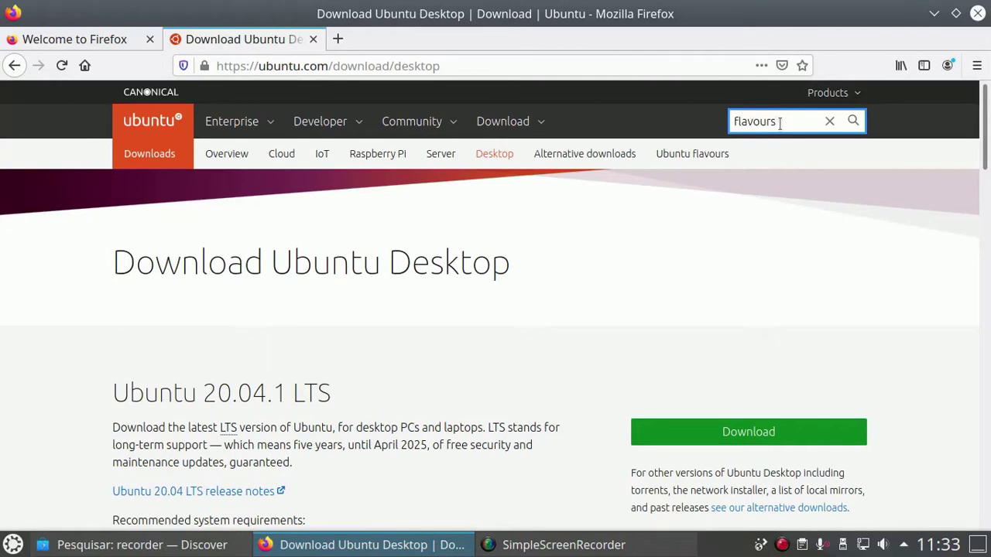
key("Return")
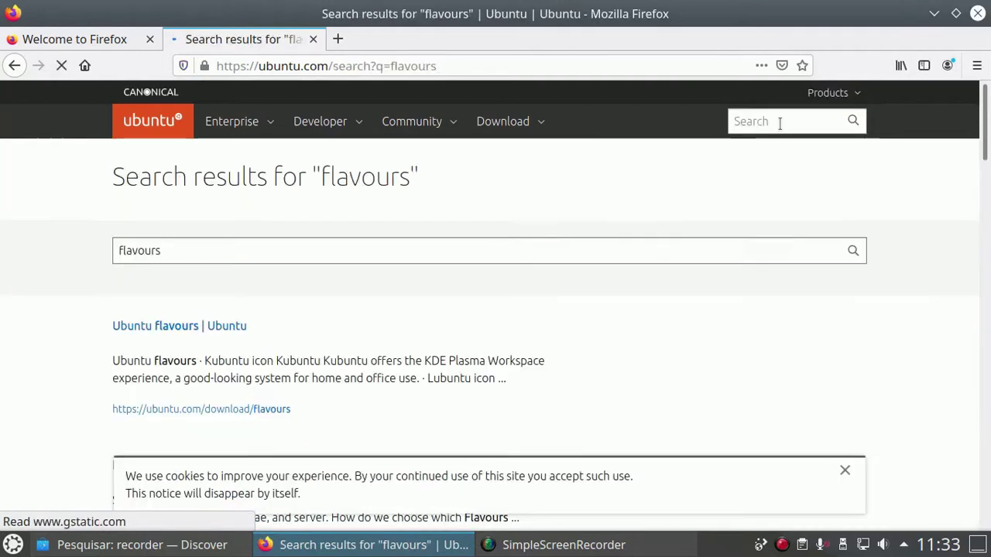
left_click(194, 325)
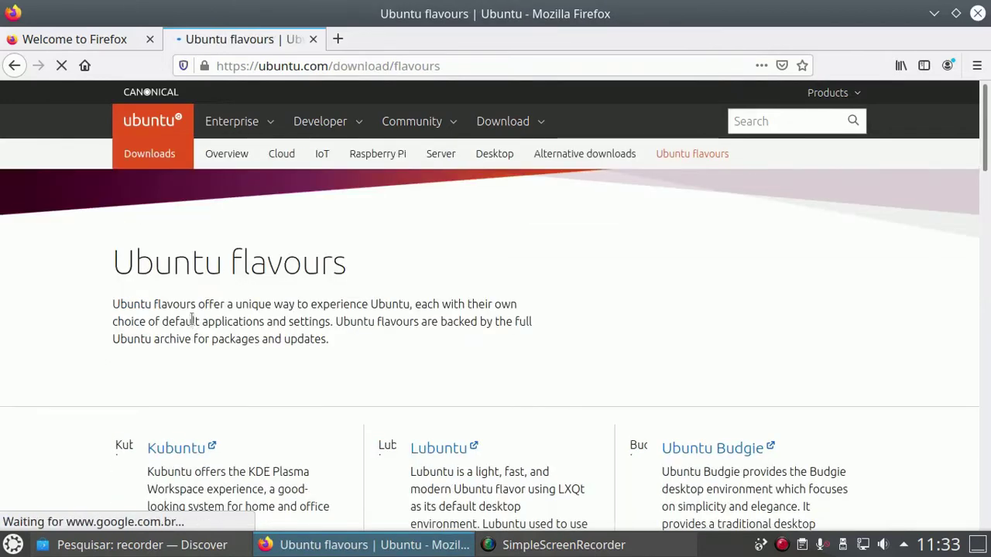
scroll(192, 325, "down", 5)
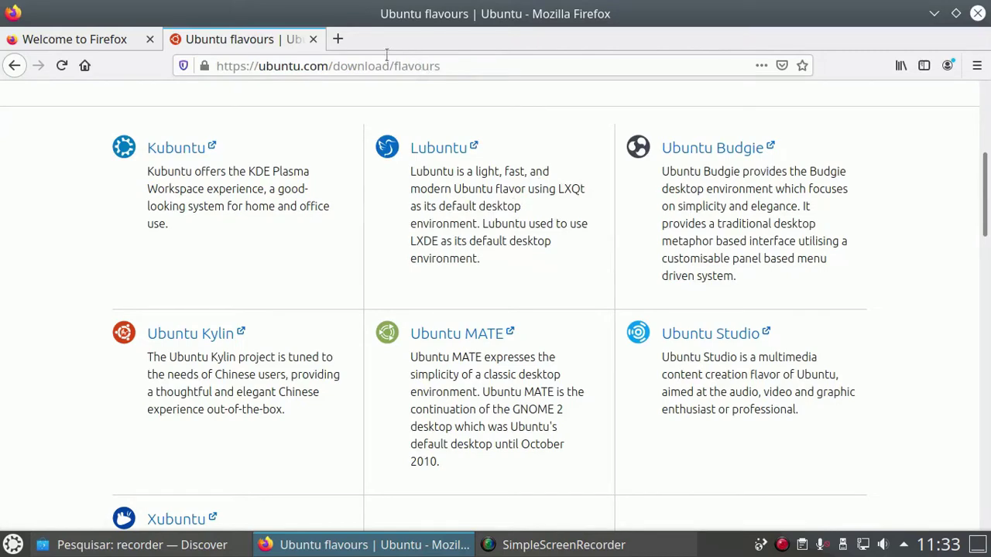
Search Google for "interfaces lin ux" in a new tab and switch to the image results.
left_click(338, 39)
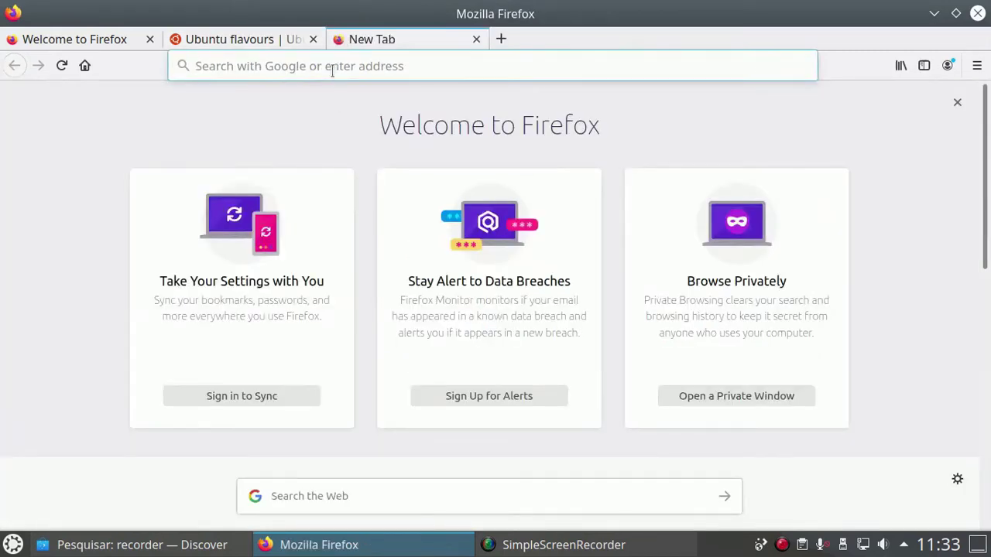
left_click(332, 68)
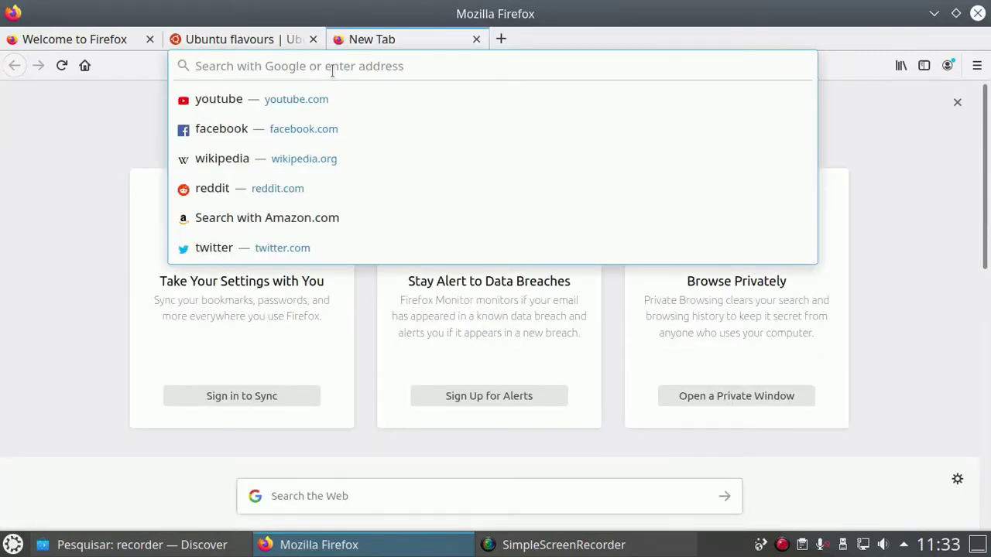
type("intercae")
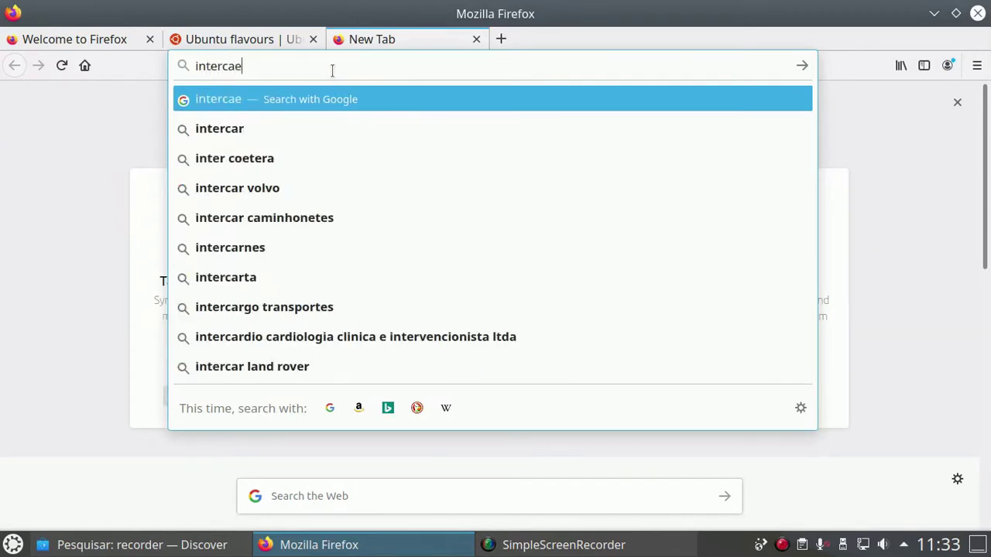
key("Left")
type("d")
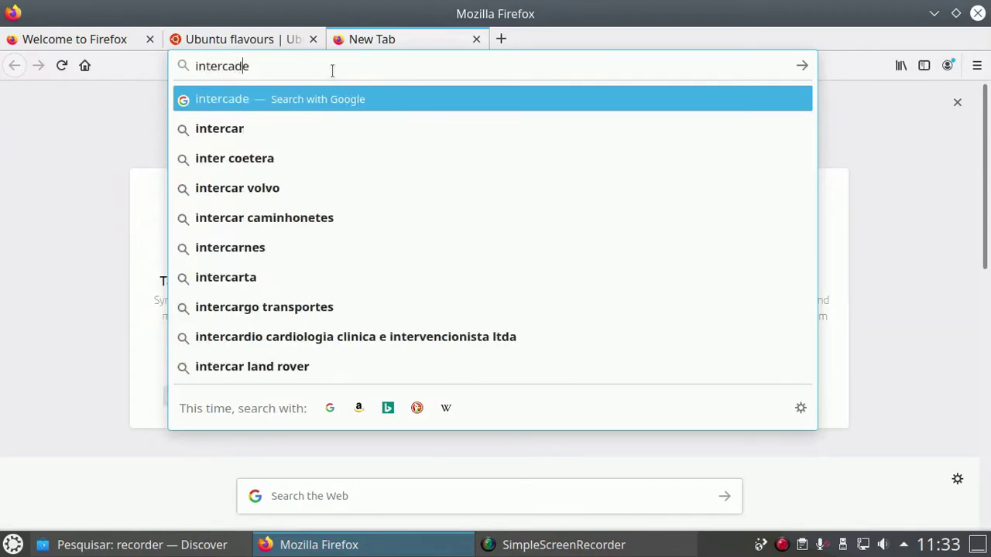
key("Delete")
key("Delete")
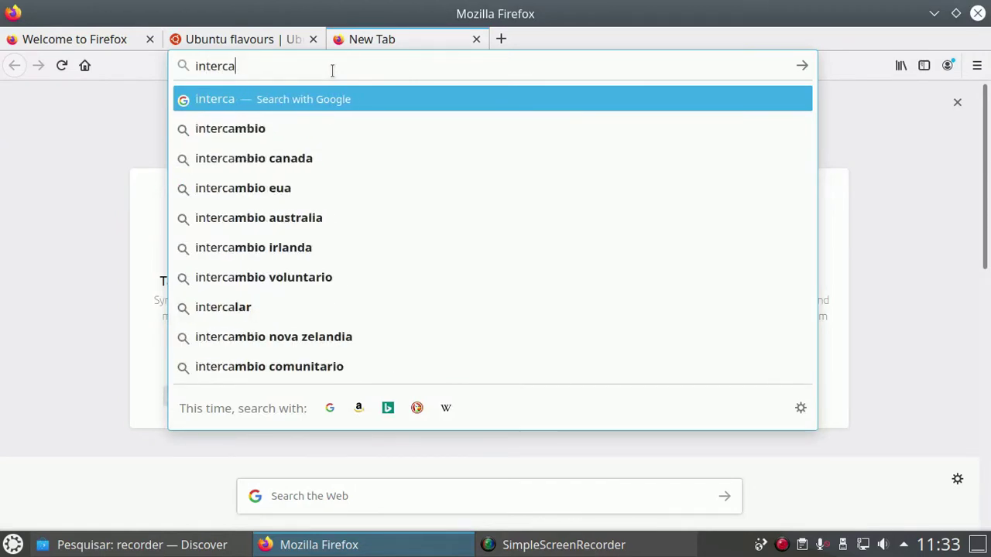
key("BackSpace")
type("f")
key("Right")
type("ces")
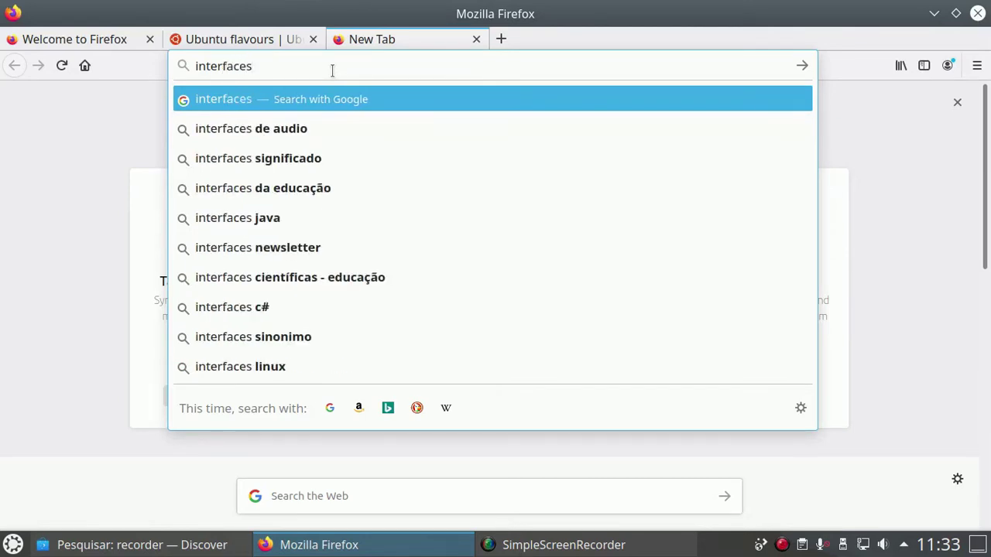
type(" lin ux")
key("Return")
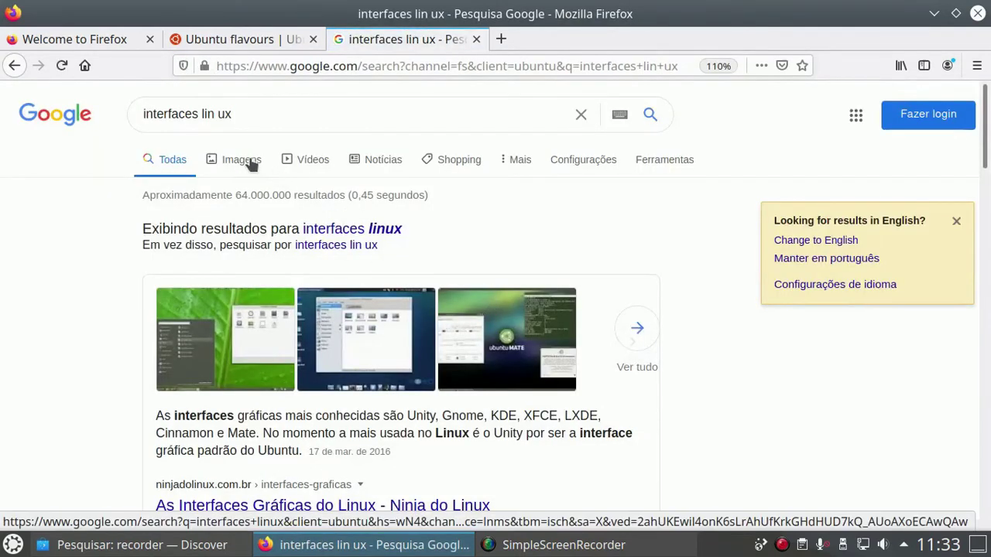
left_click(251, 163)
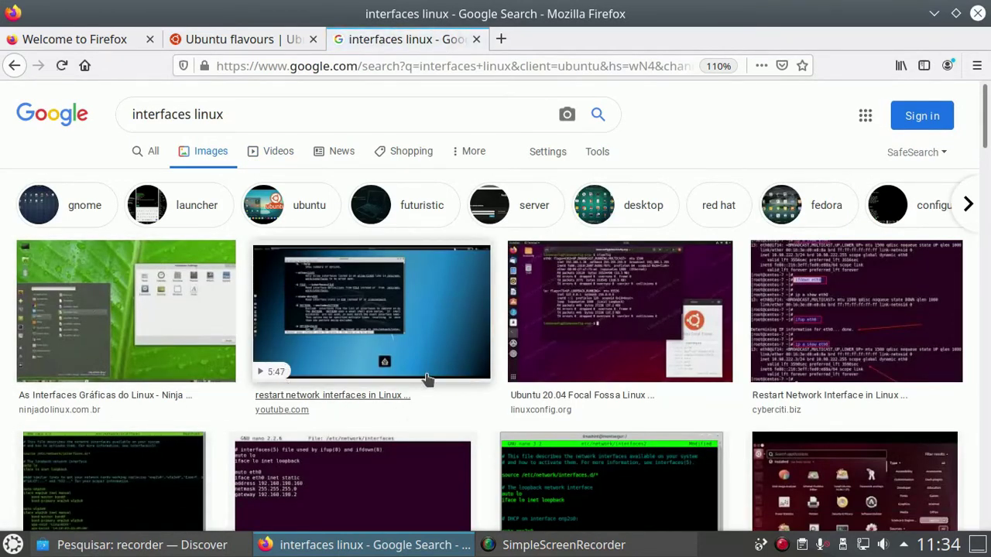
Look through the image results for examples of Linux desktop interfaces, briefly opening the application launcher for comparison.
scroll(453, 350, "down", 1)
scroll(453, 350, "down", 4)
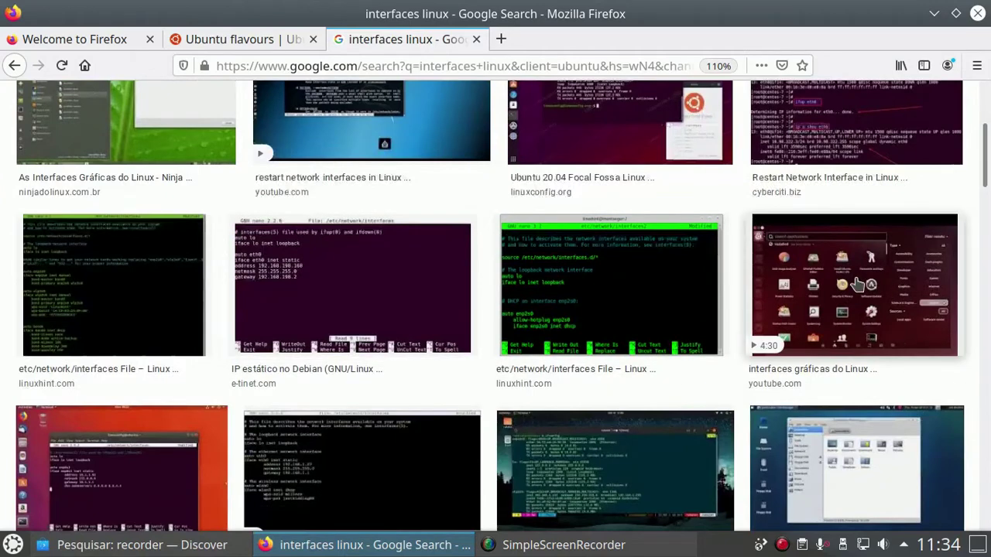
scroll(852, 285, "down", 3)
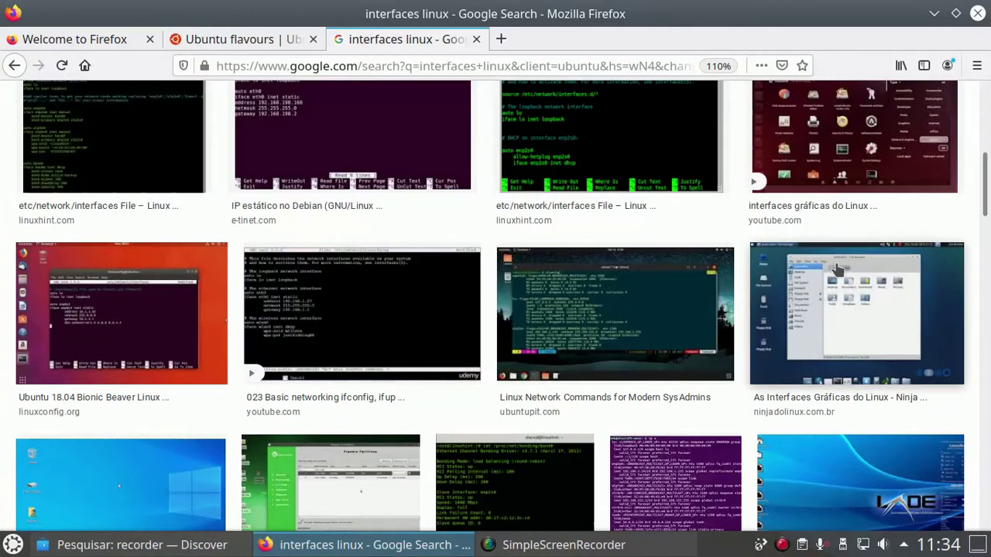
scroll(838, 276, "down", 5)
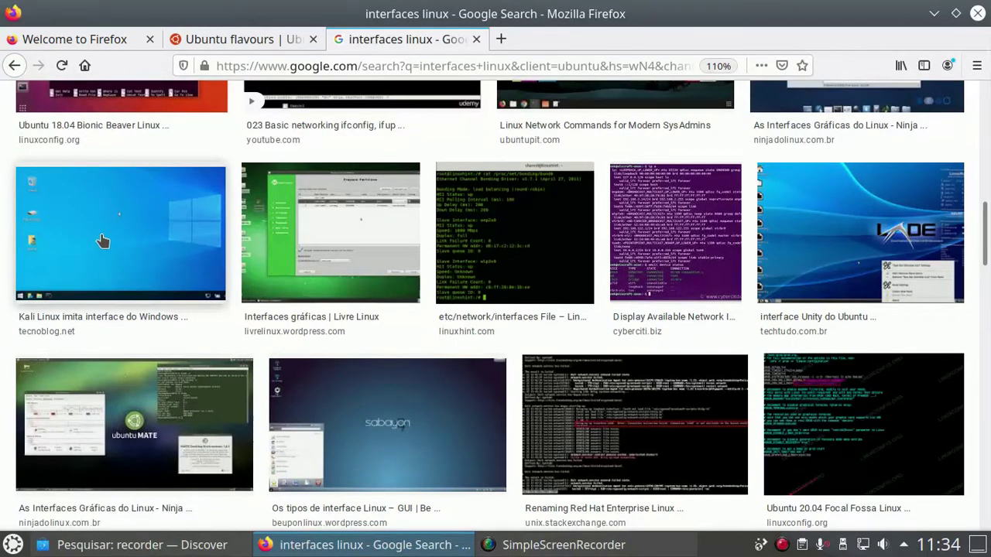
scroll(101, 241, "down", 2)
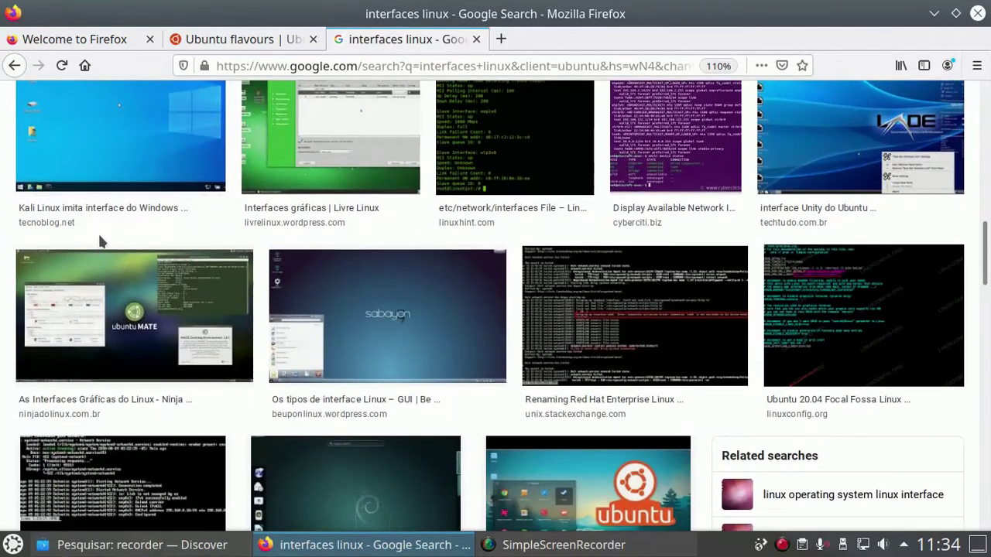
scroll(100, 241, "down", 3)
scroll(316, 314, "down", 4)
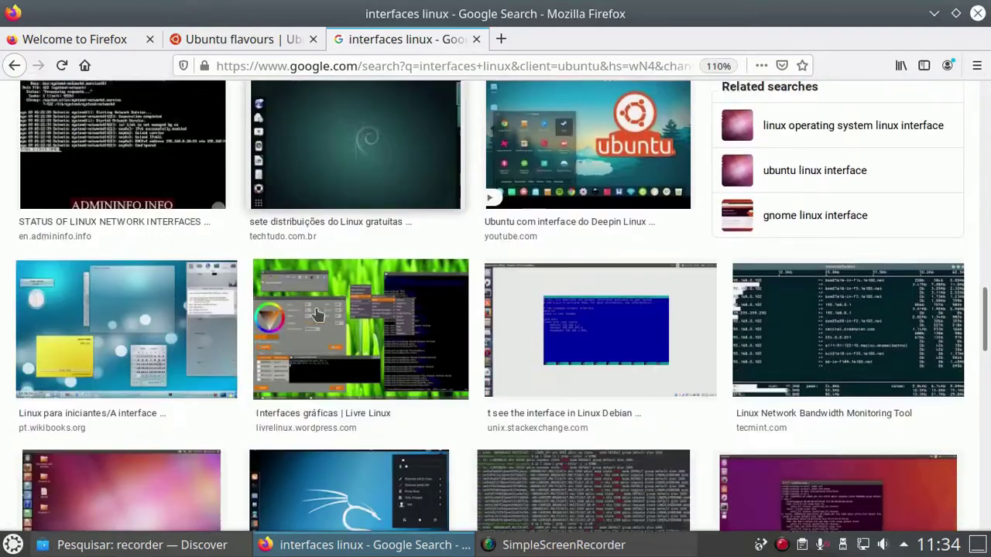
left_click(12, 545)
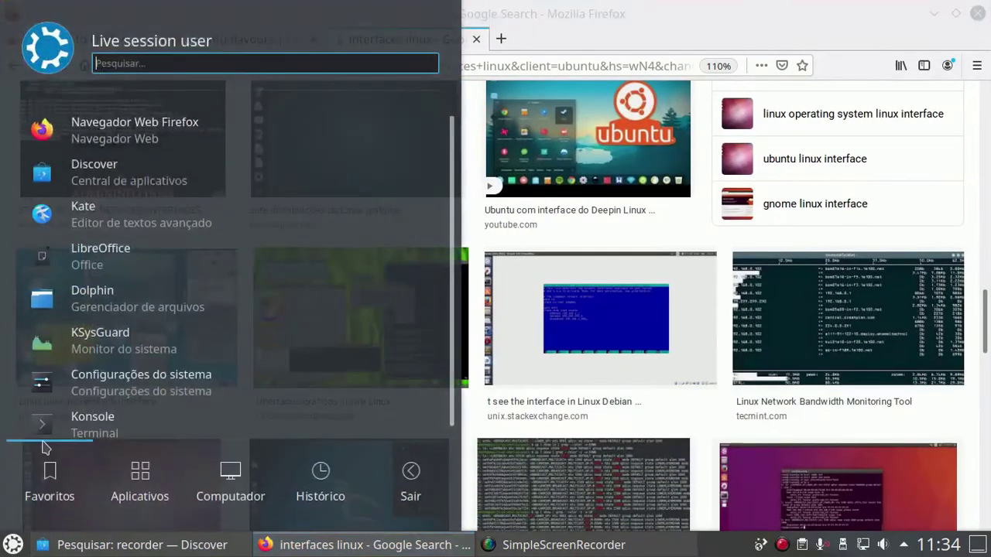
left_click(823, 26)
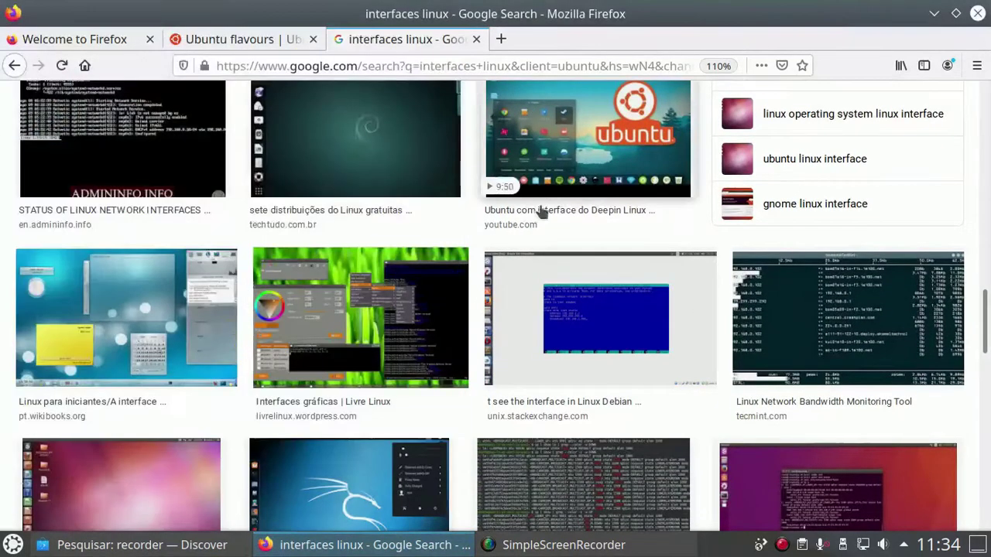
scroll(552, 263, "down", 2)
scroll(551, 263, "down", 10)
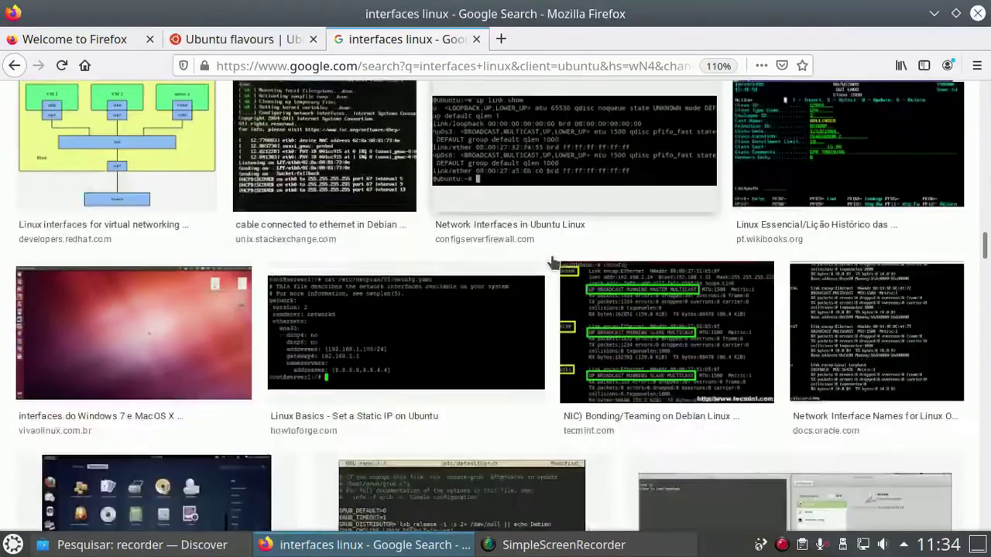
scroll(552, 264, "down", 5)
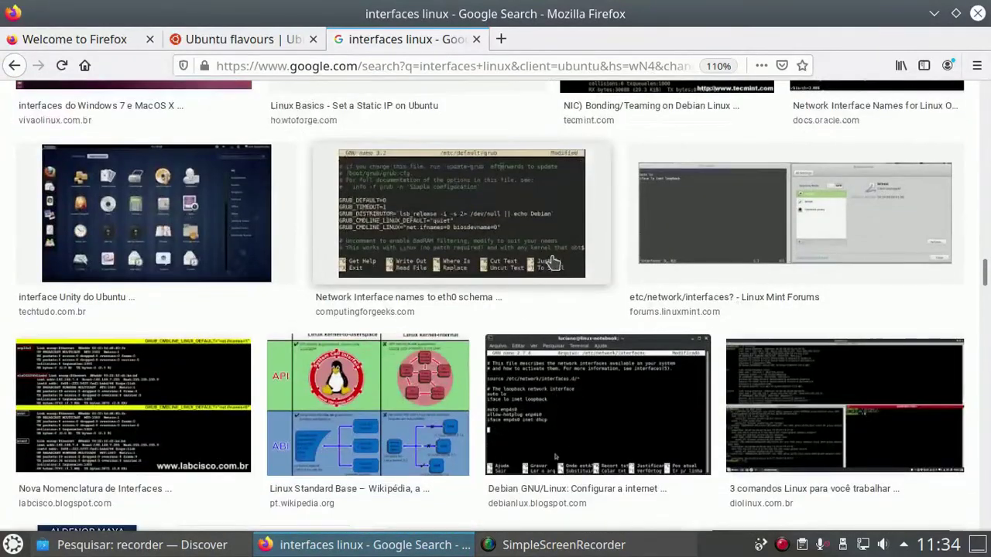
scroll(551, 263, "down", 2)
scroll(552, 263, "down", 2)
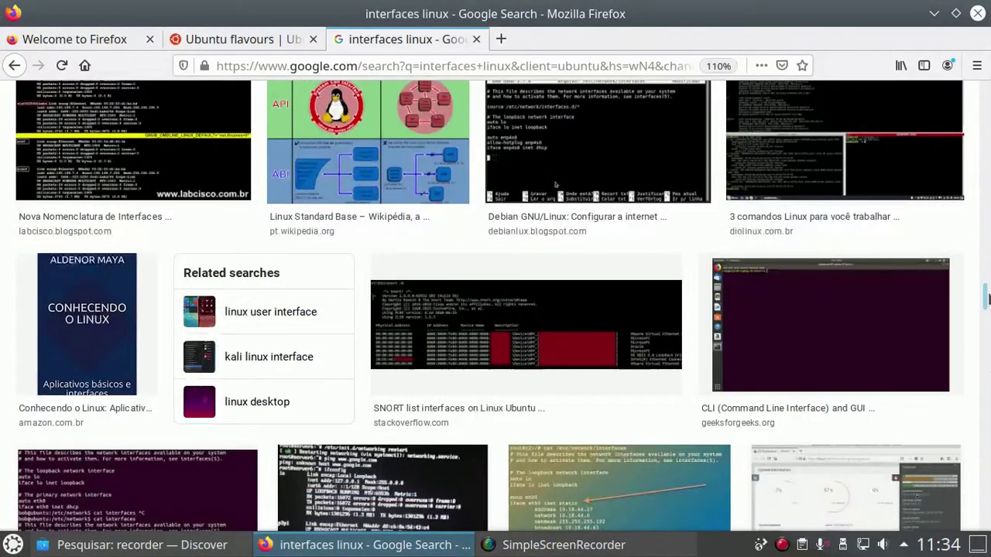
Search Google Images for "interfaces linux xfce" and look through the Xfce desktop examples.
left_click_drag(987, 298, 983, 85)
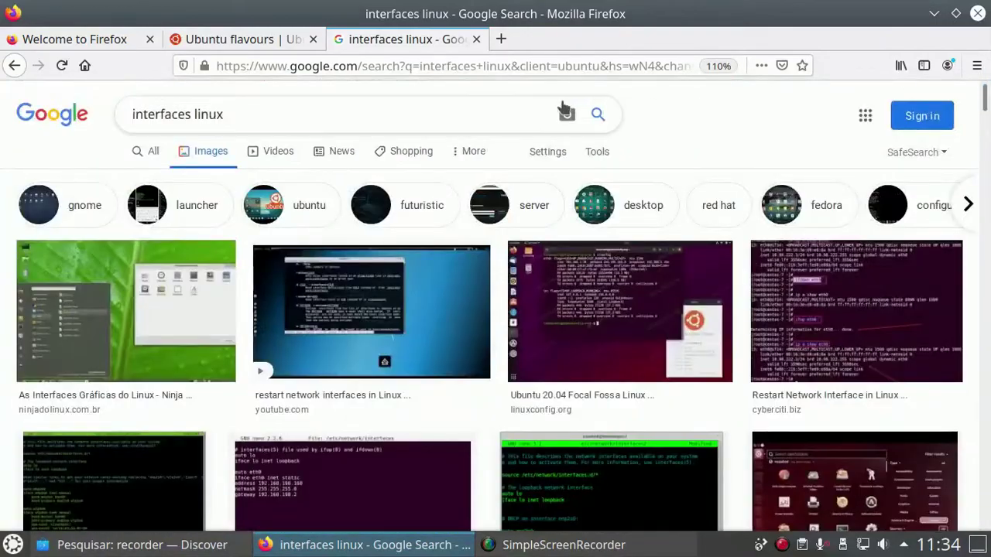
left_click(352, 112)
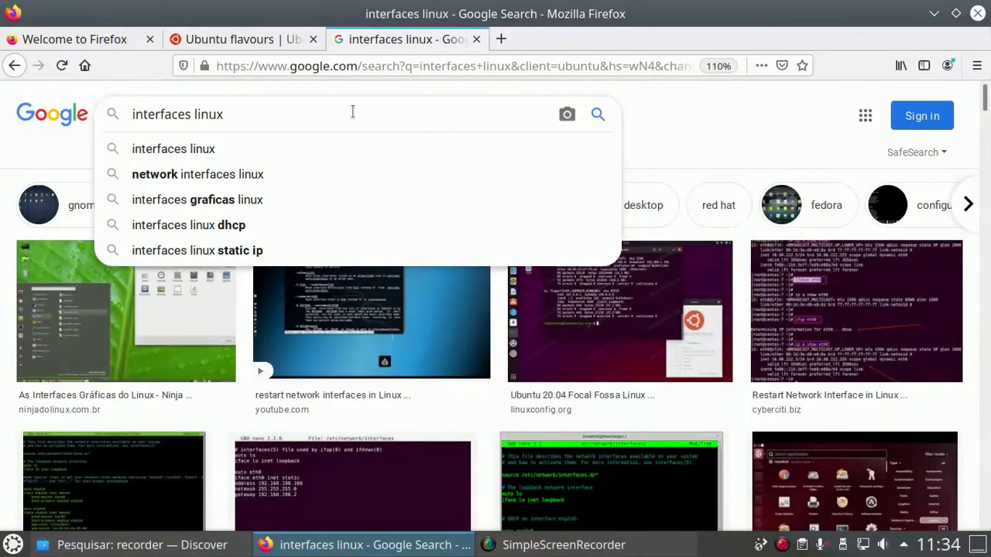
type("xfce")
key("Return")
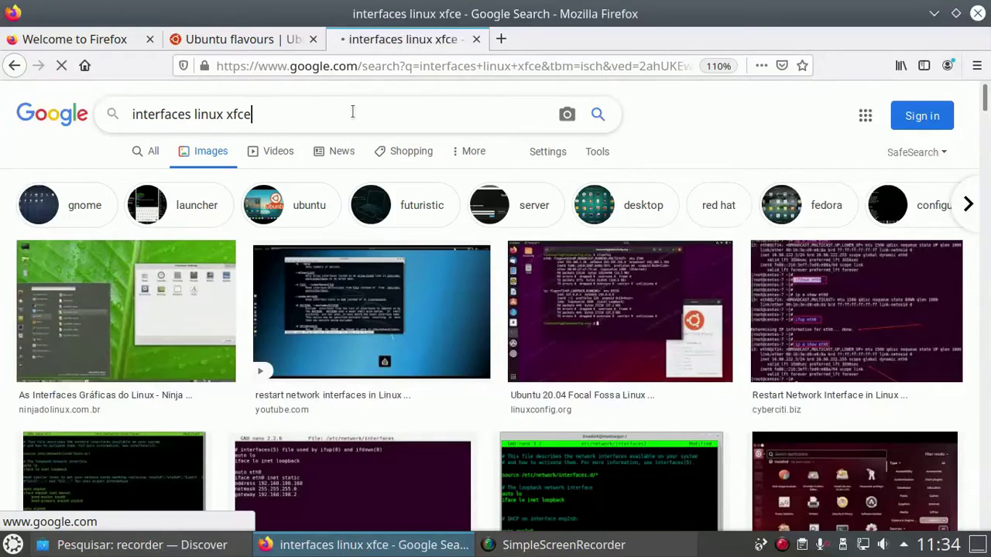
scroll(219, 398, "down", 3)
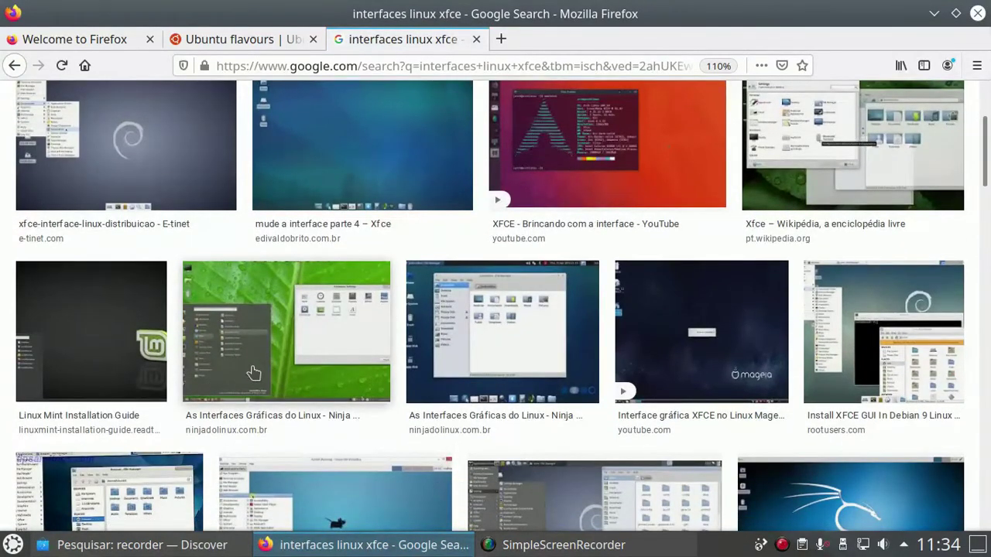
scroll(248, 369, "down", 4)
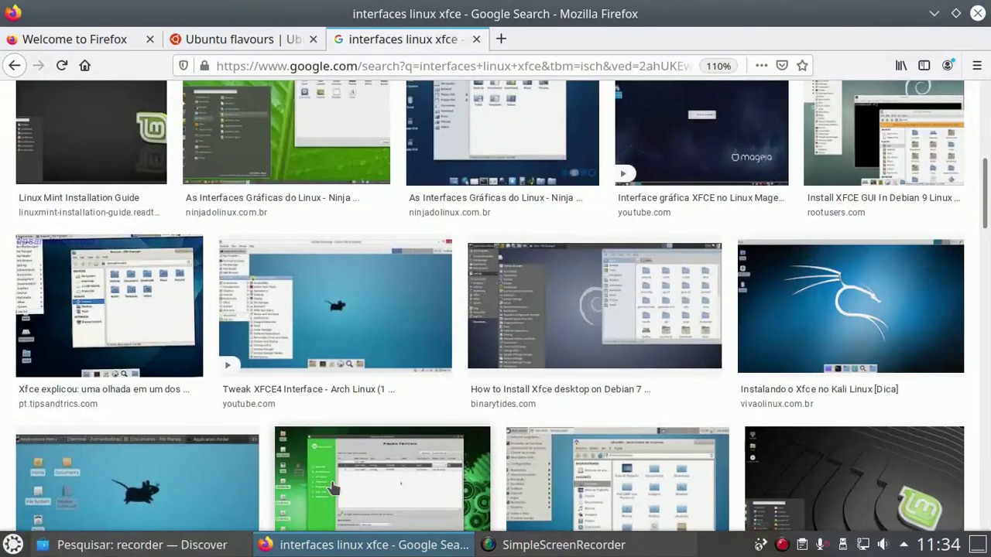
scroll(594, 431, "down", 3)
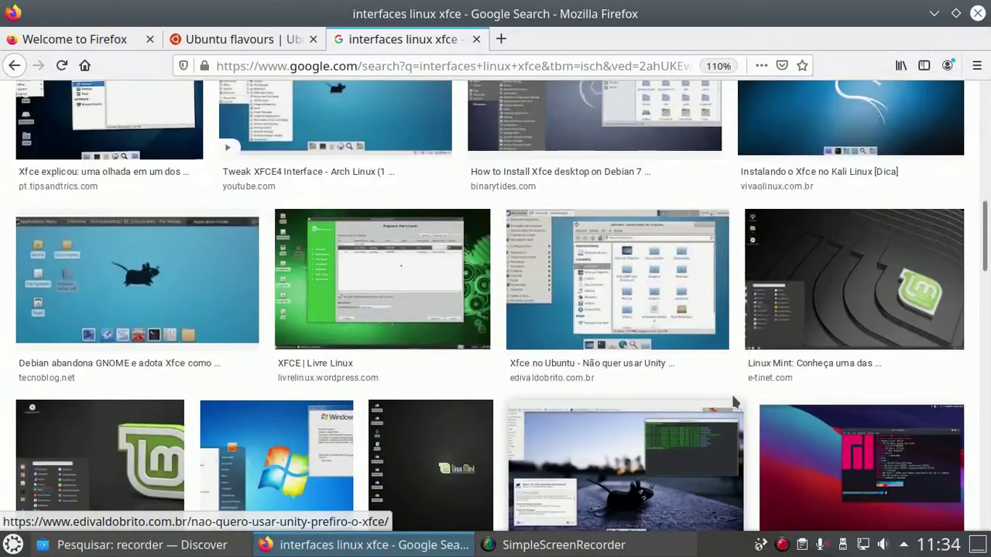
scroll(774, 318, "down", 3)
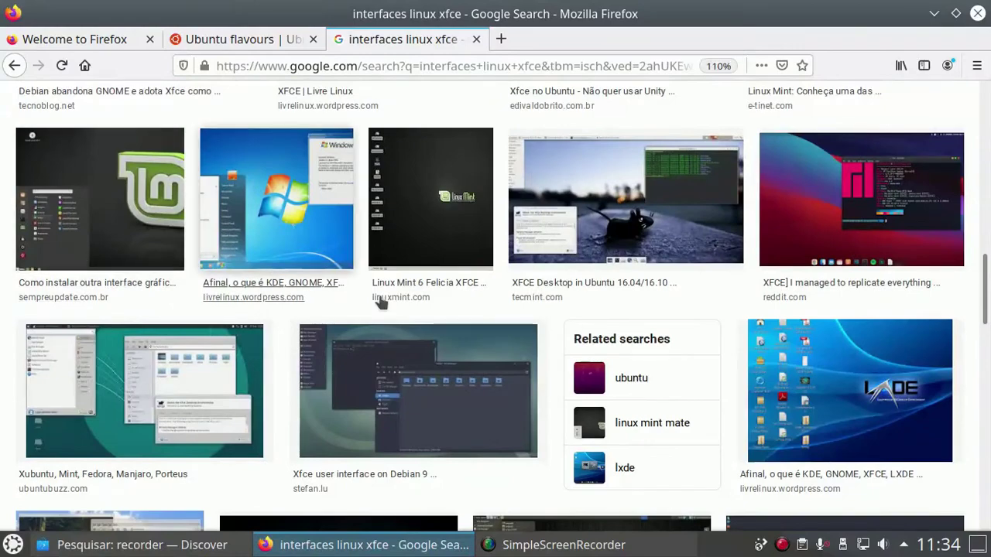
Quit Firefox with all its tabs, then briefly check the SimpleScreenRecorder recording window and minimize it.
left_click(978, 17)
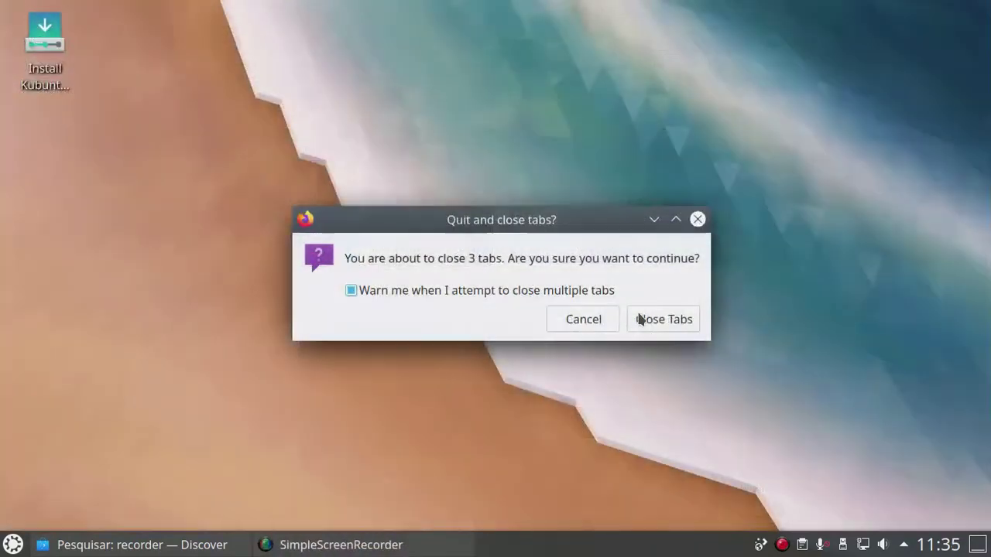
left_click(643, 319)
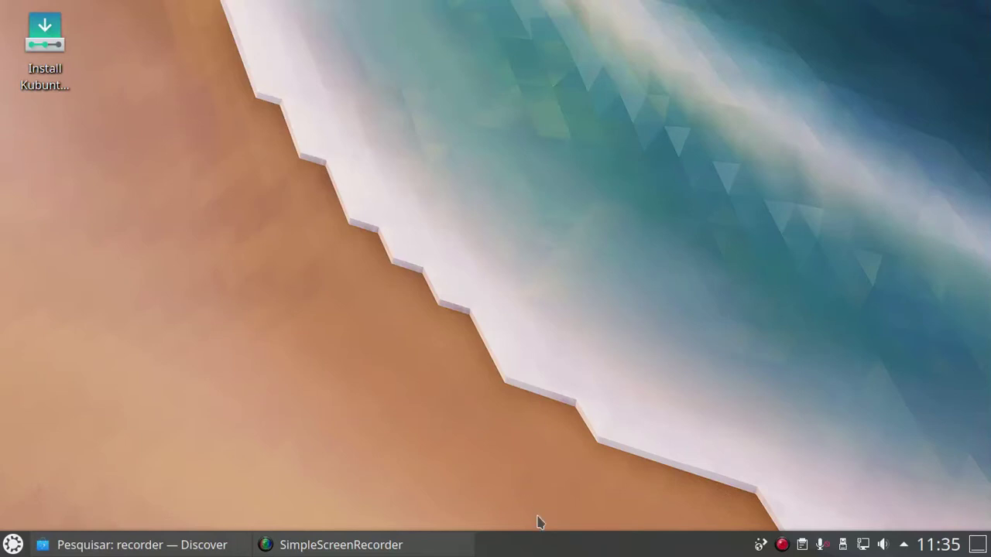
left_click(353, 549)
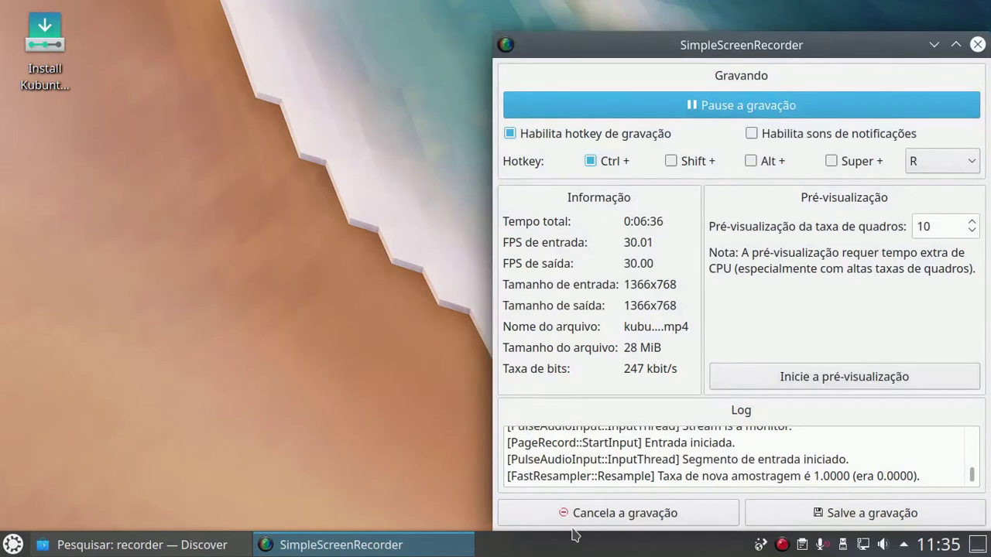
left_click(933, 44)
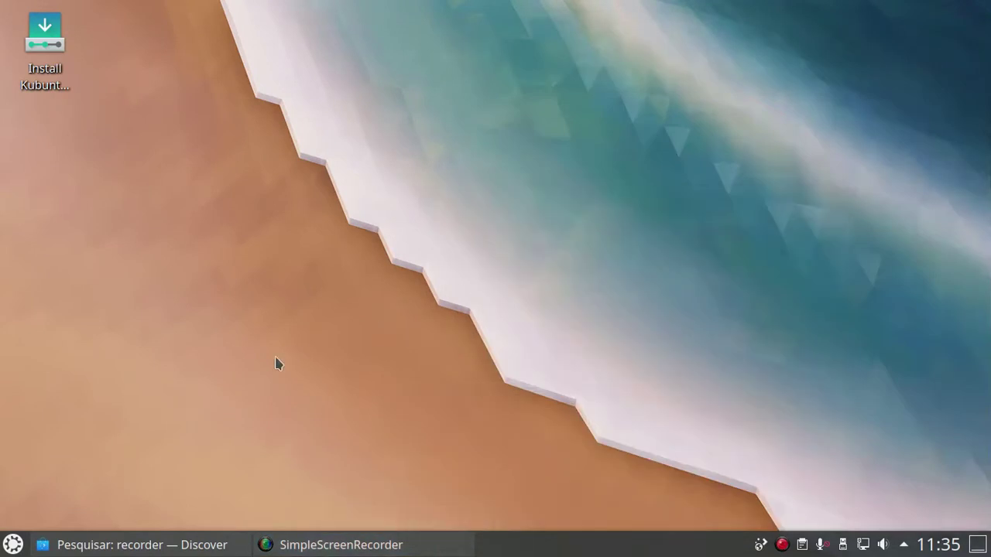
Switch to Discover, browse its application categories and the Internet subcategories, then minimize it.
left_click(124, 545)
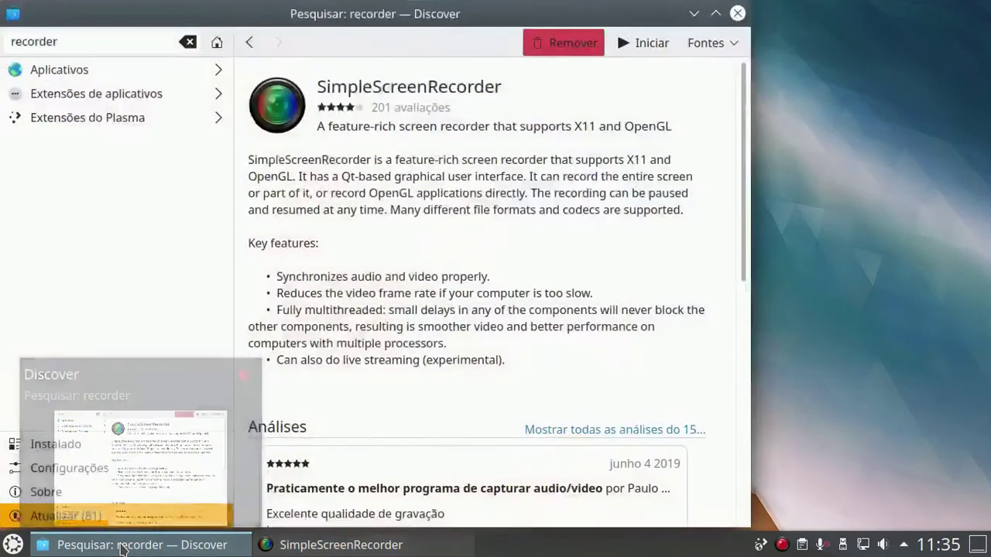
left_click(77, 69)
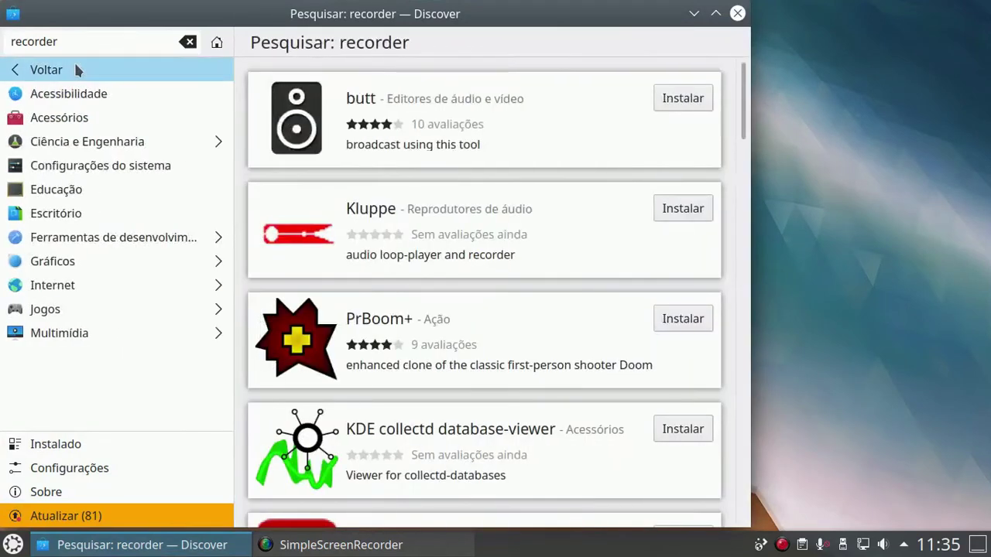
left_click(61, 287)
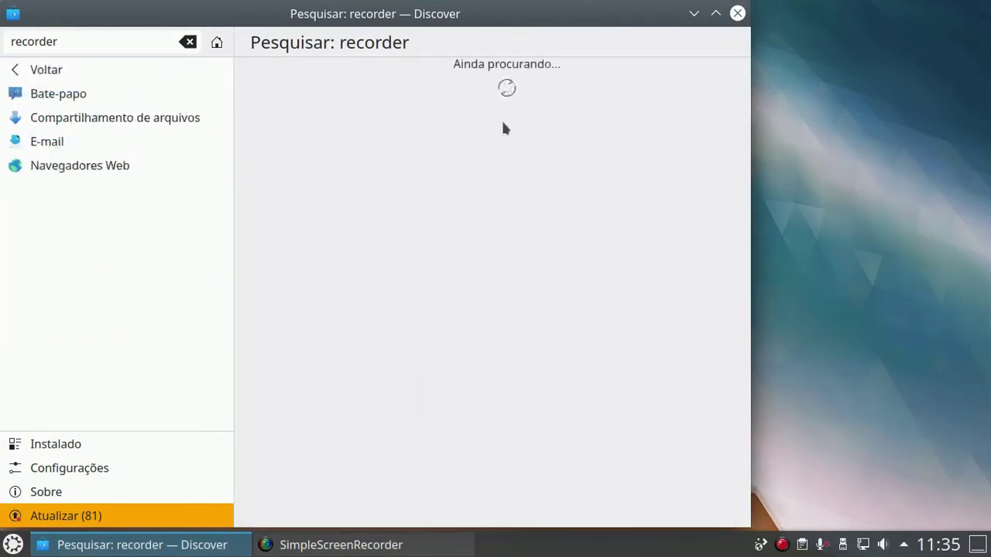
left_click(693, 14)
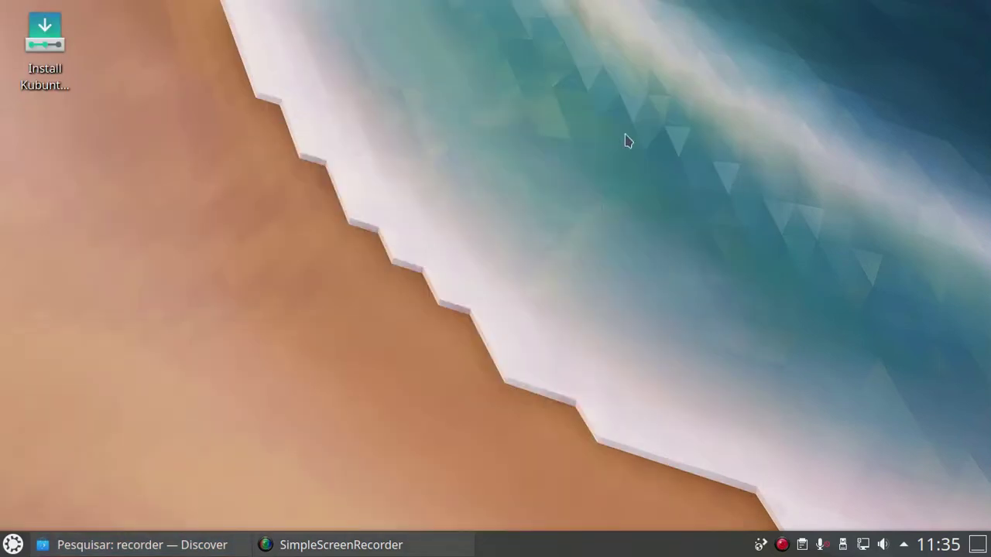
Browse the application launcher's sections and open the Documentos folder from the computer locations.
left_click(13, 544)
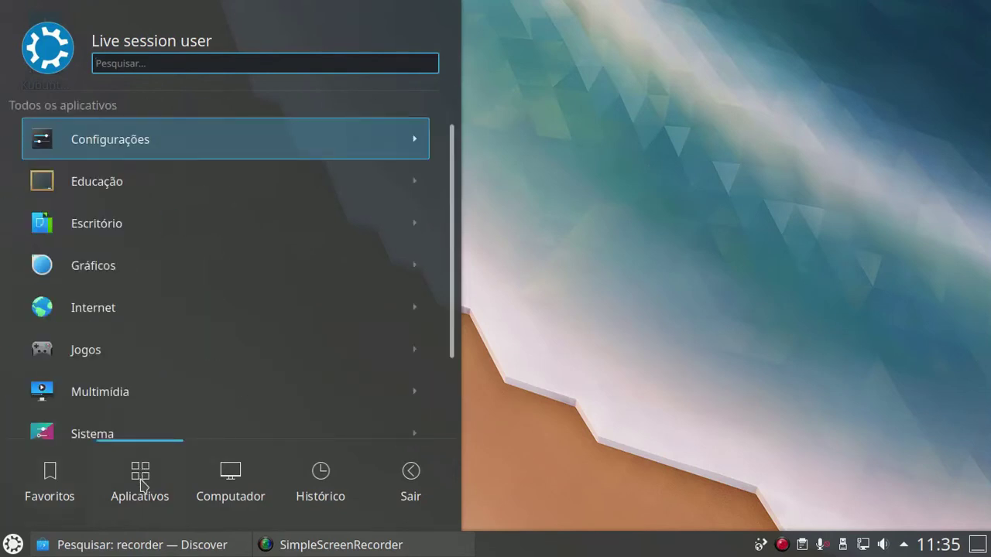
mouse_move(219, 488)
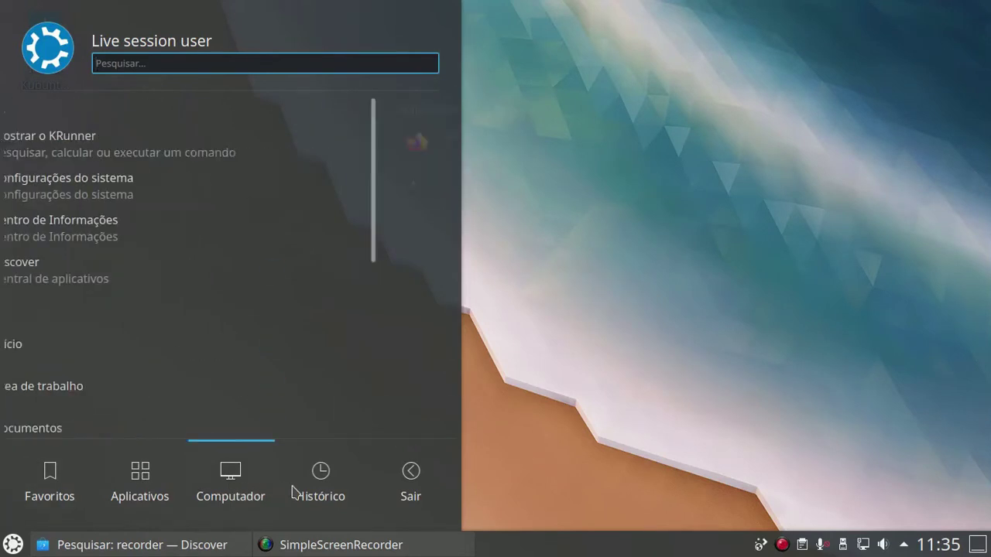
mouse_move(406, 496)
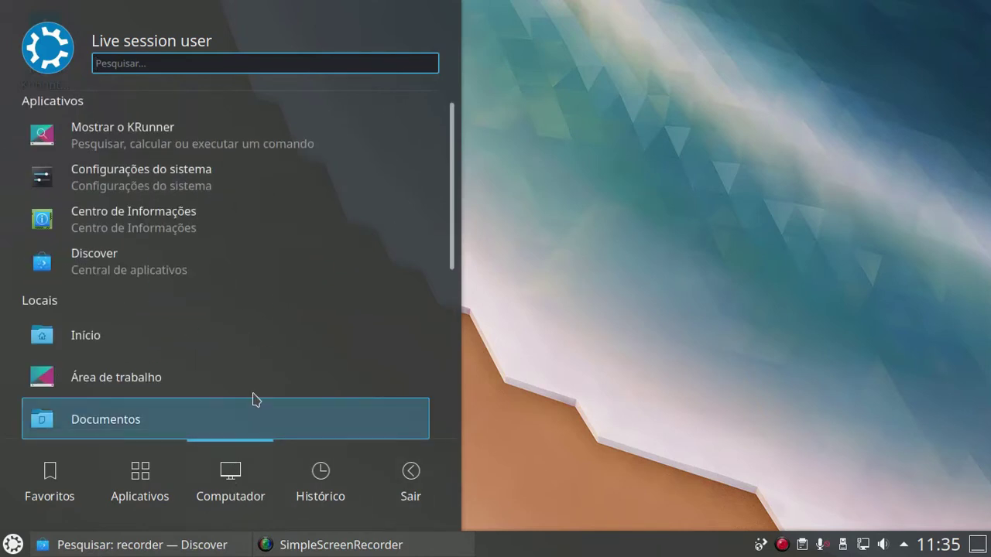
scroll(270, 370, "down", 2)
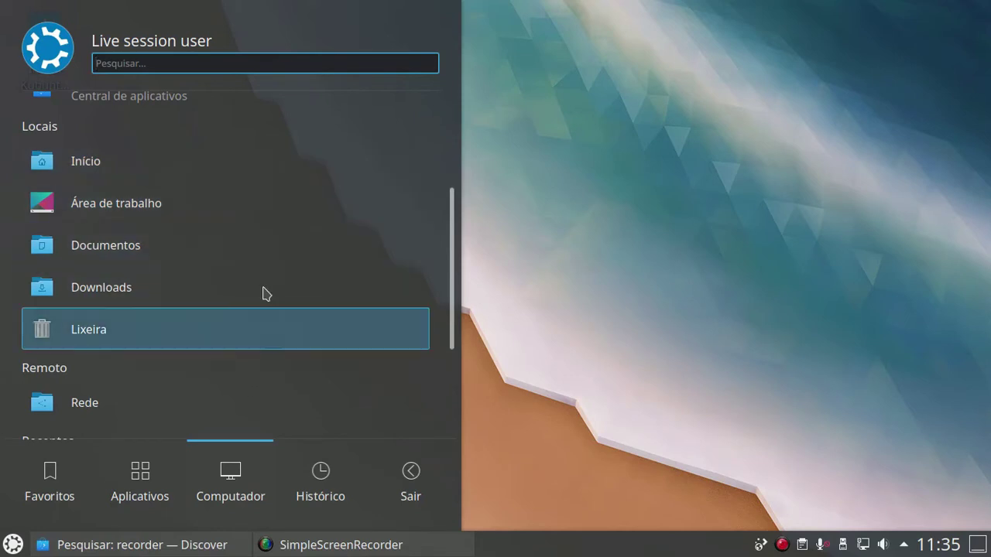
scroll(263, 350, "down", 1)
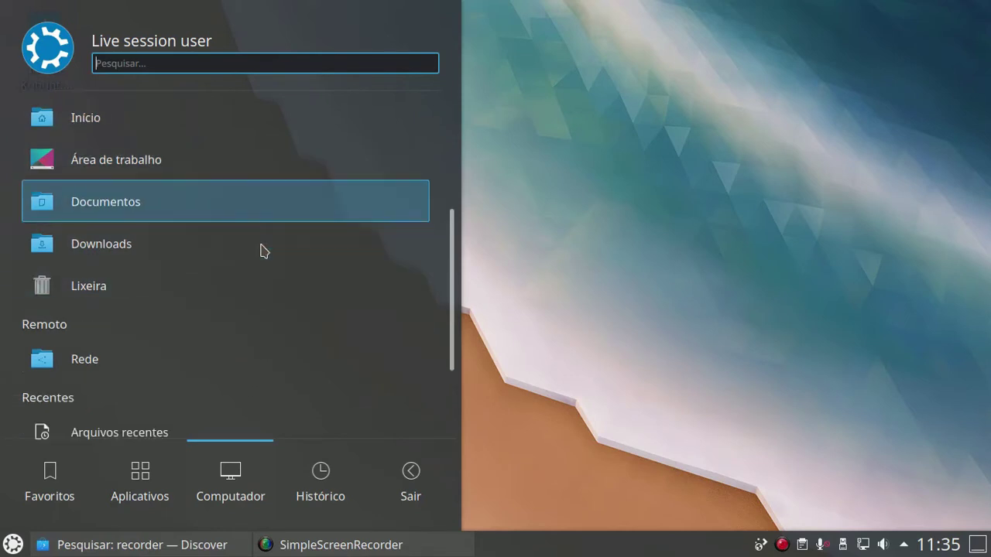
left_click(200, 224)
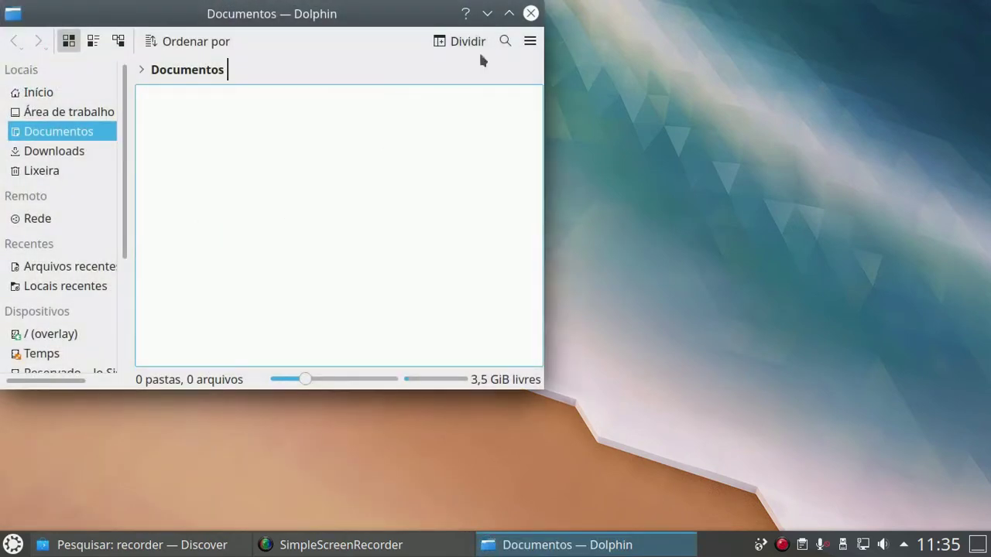
Maximize the file manager window and widen its places sidebar until the device names fit in full.
left_click(509, 13)
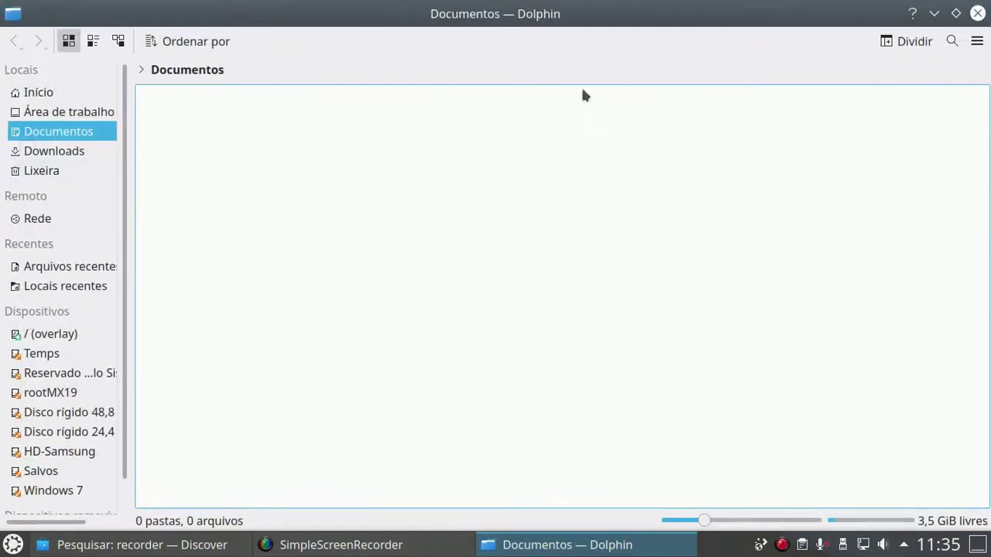
left_click_drag(133, 162, 244, 163)
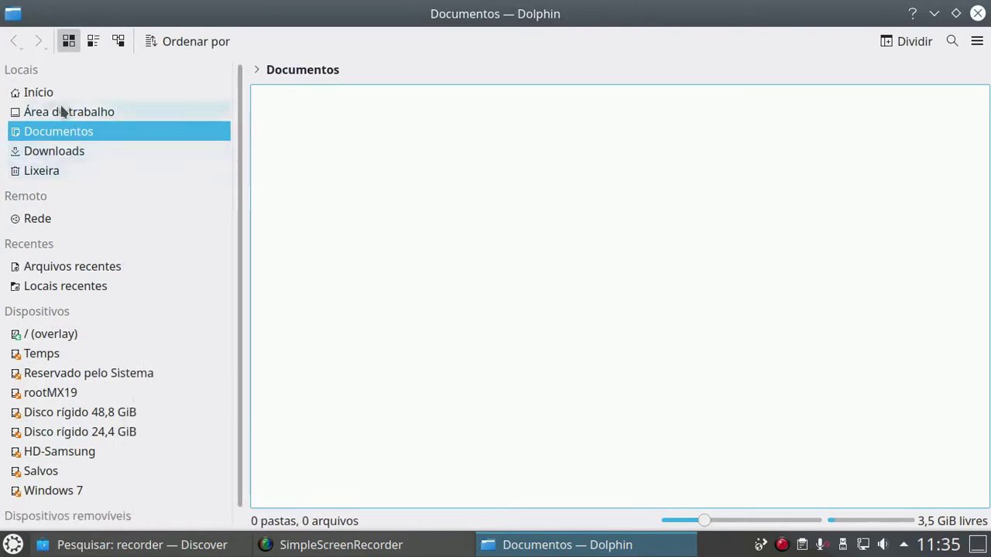
scroll(111, 232, "down", 1)
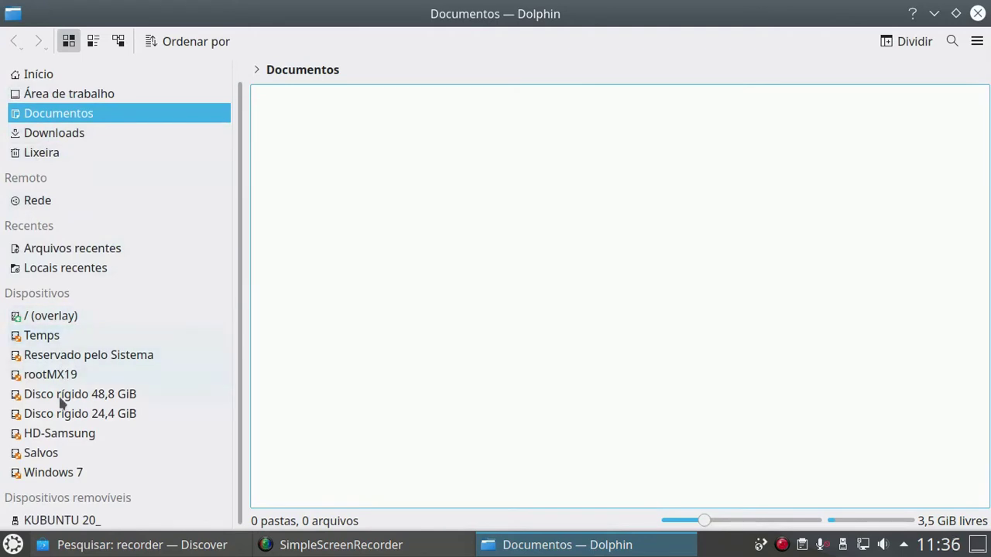
View the contents of the Windows 7, Disco rígido 24,4 GiB, Disco rígido 48,8 GiB and rootMX19 partitions.
left_click(66, 476)
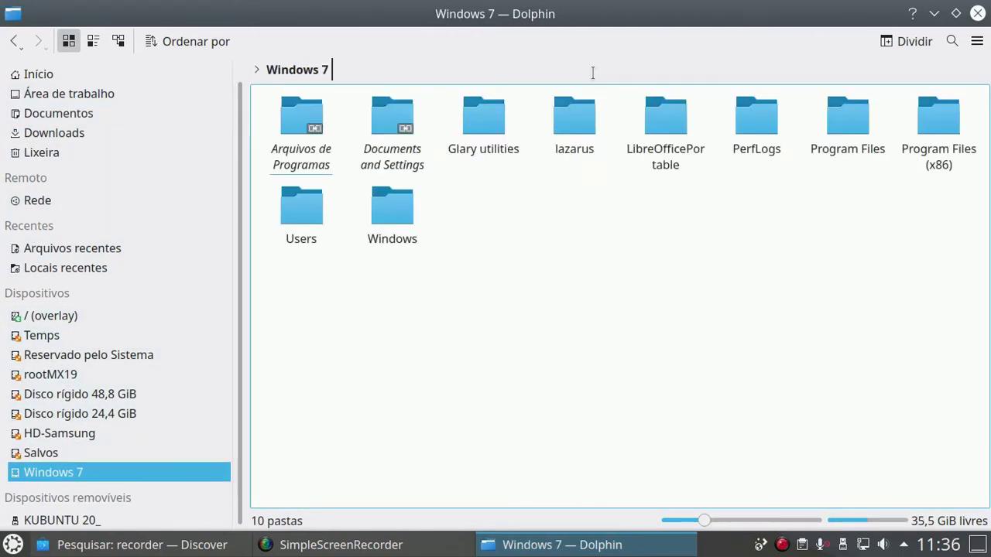
left_click(102, 414)
left_click(102, 396)
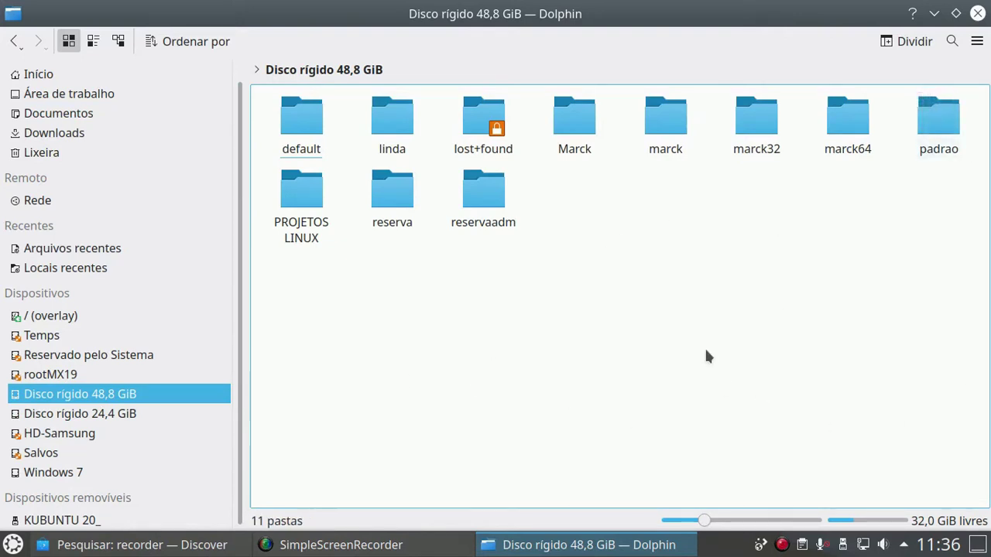
left_click(85, 376)
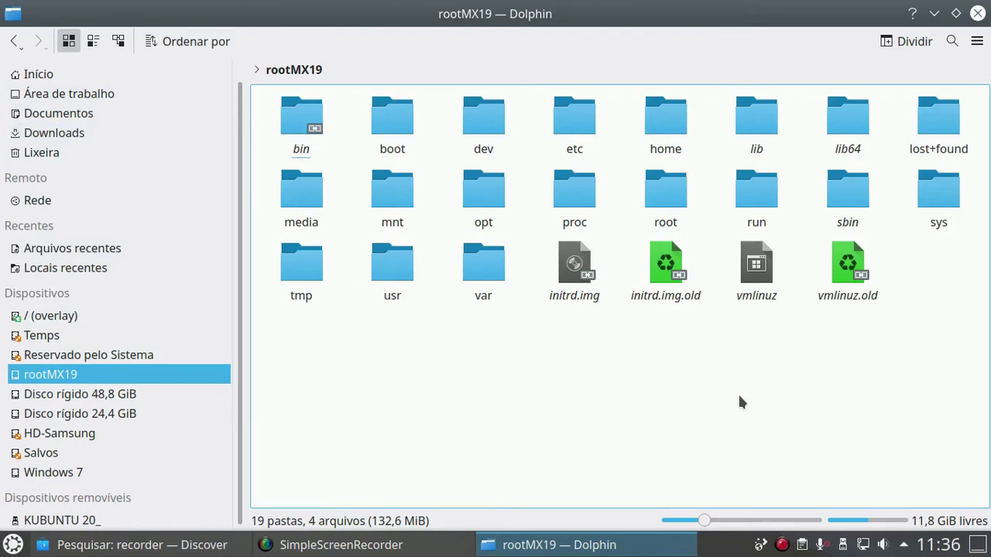
View the Downloads and Documentos folders, then go to the Início folder.
left_click(65, 136)
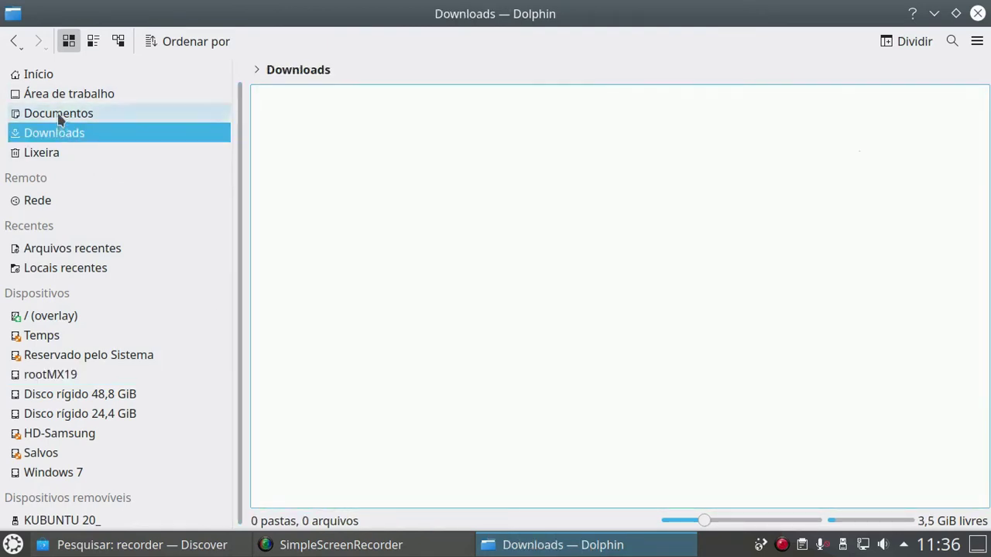
left_click(62, 113)
left_click(45, 75)
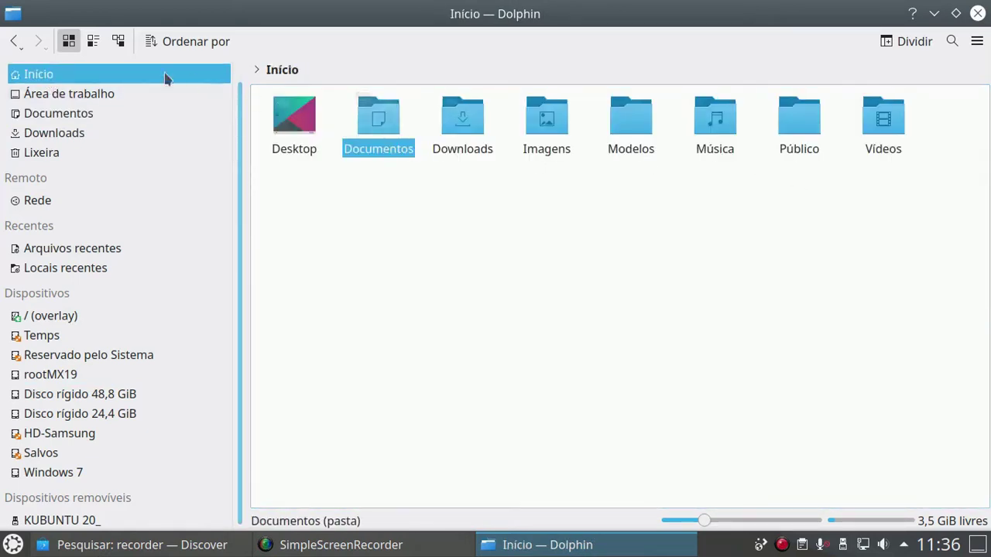
Try the compact and details views on the Início folder and return to the icons view.
left_click(93, 41)
left_click(118, 41)
left_click(69, 41)
Open Dolphin's preferences and examine the general settings for behaviour, previews, confirmations and status bar.
left_click(976, 42)
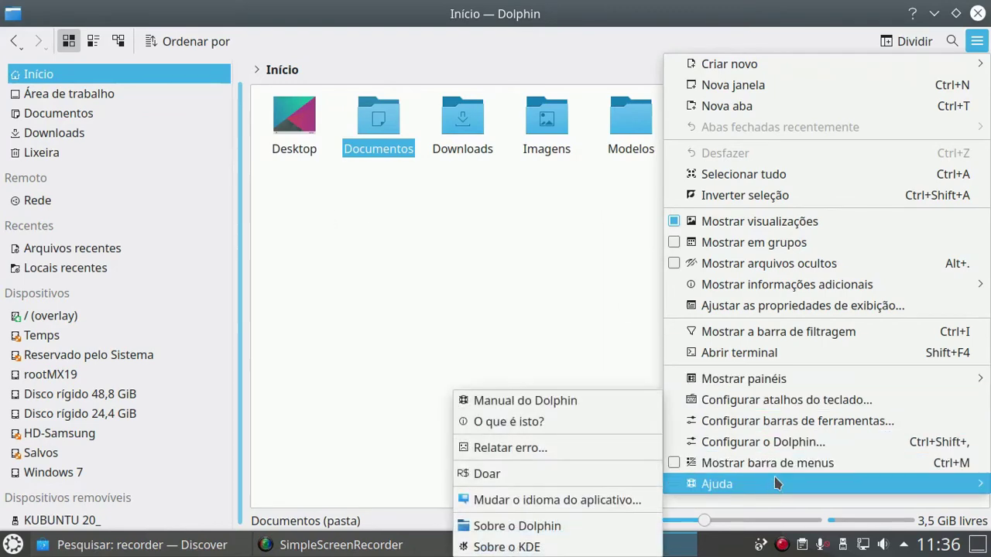
left_click(797, 443)
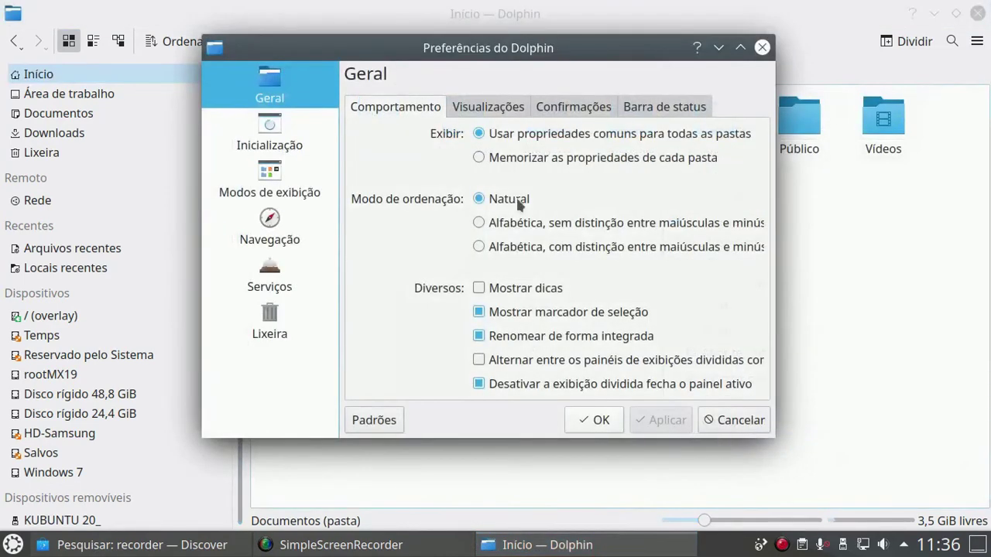
left_click(510, 106)
left_click(554, 106)
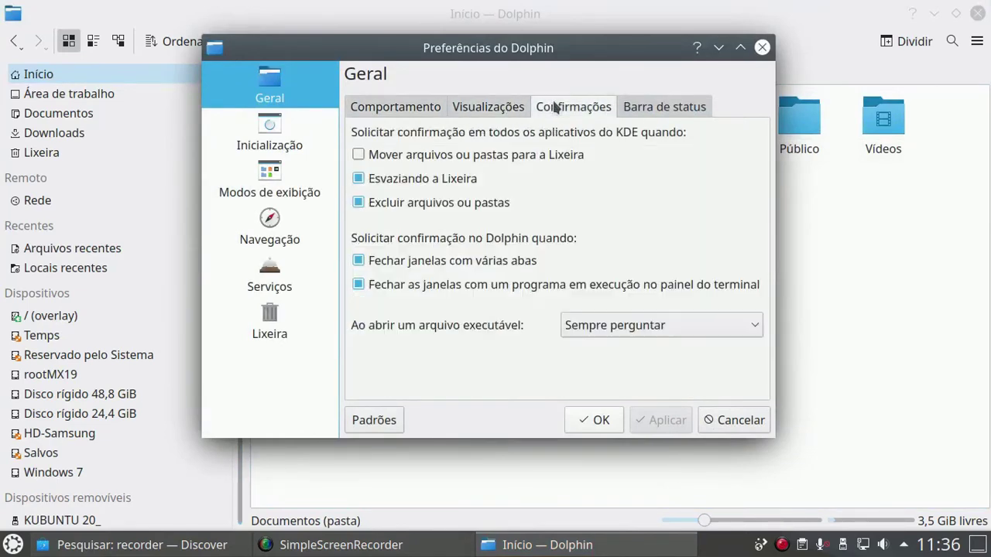
left_click(668, 106)
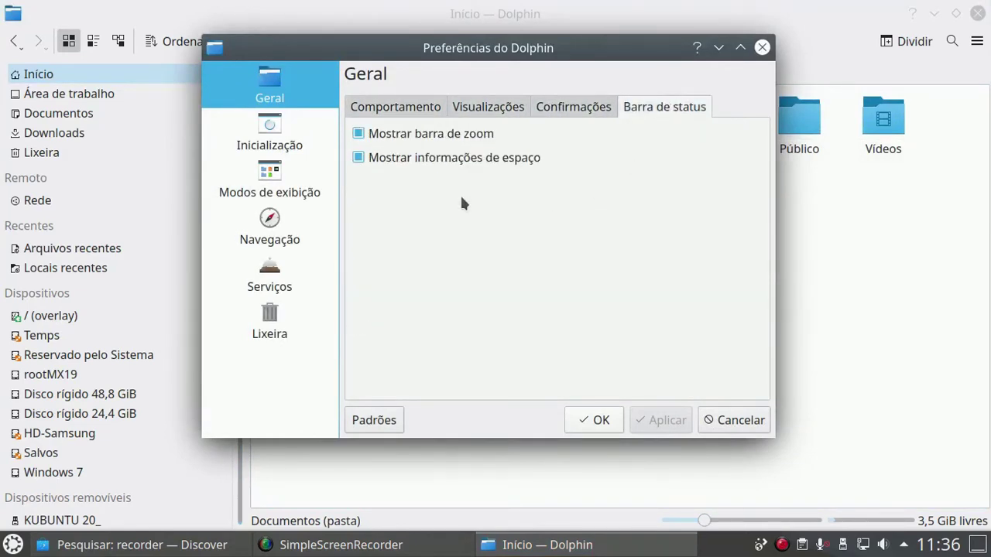
Examine Dolphin's view mode, startup, navigation, services and trash preferences, cancel without changes and close Dolphin.
left_click(288, 172)
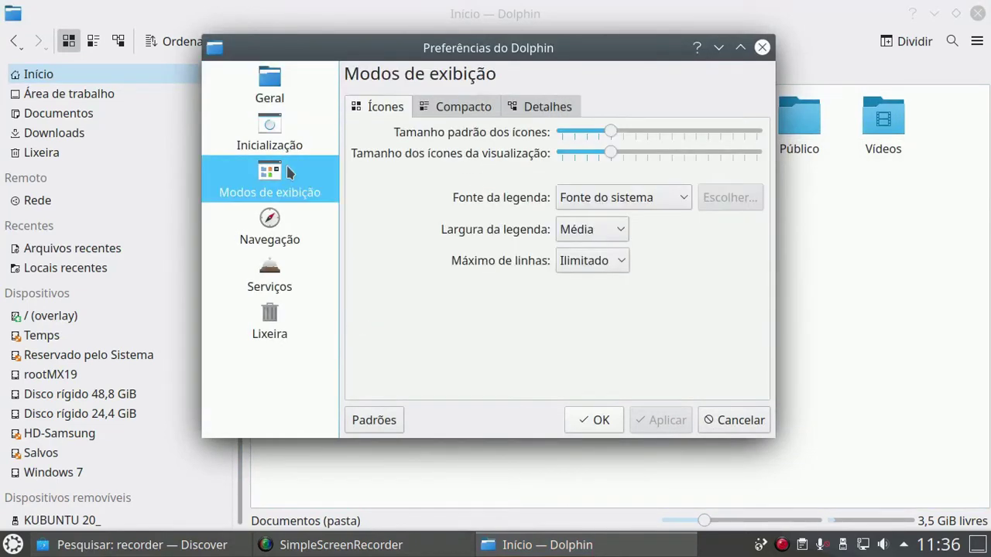
left_click(464, 108)
left_click(517, 109)
left_click(277, 147)
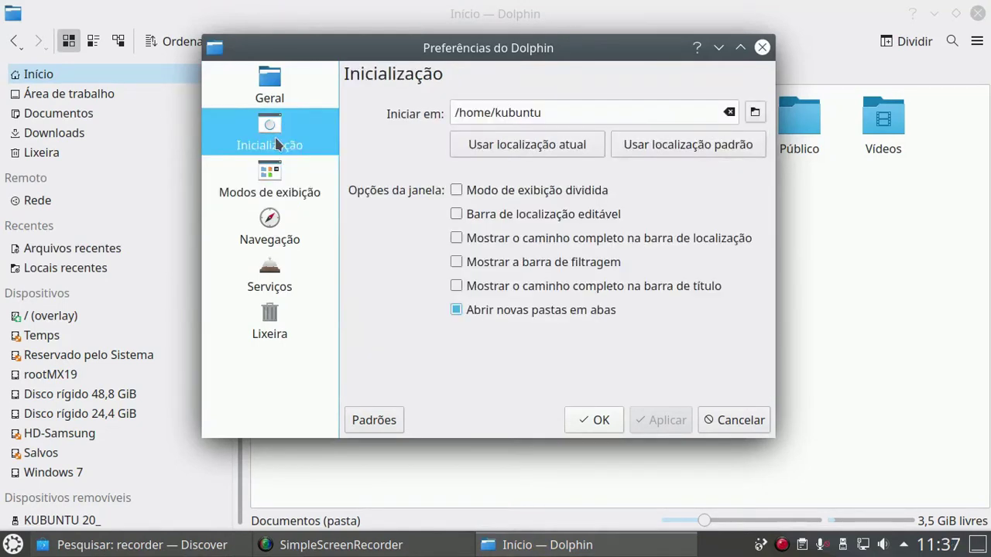
left_click(271, 237)
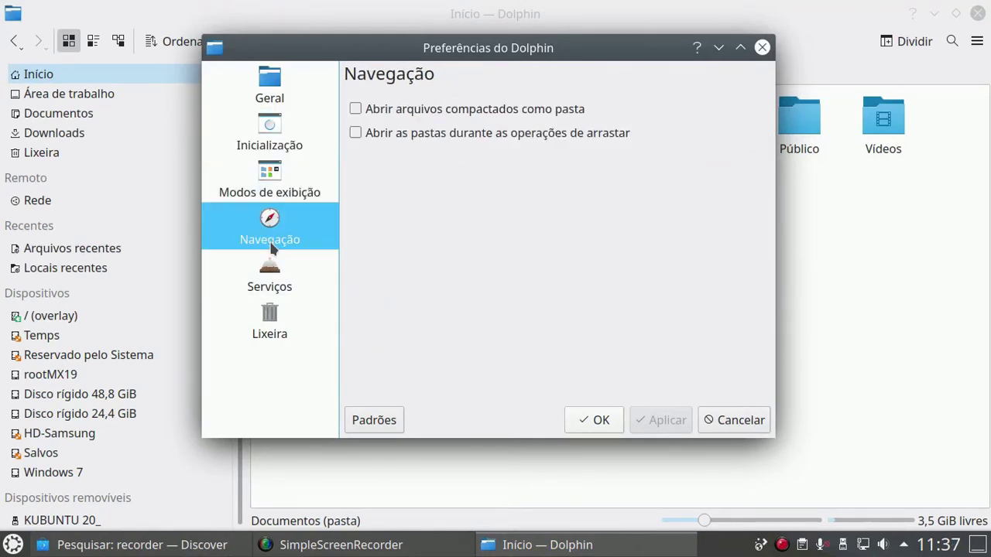
left_click(279, 280)
left_click(269, 323)
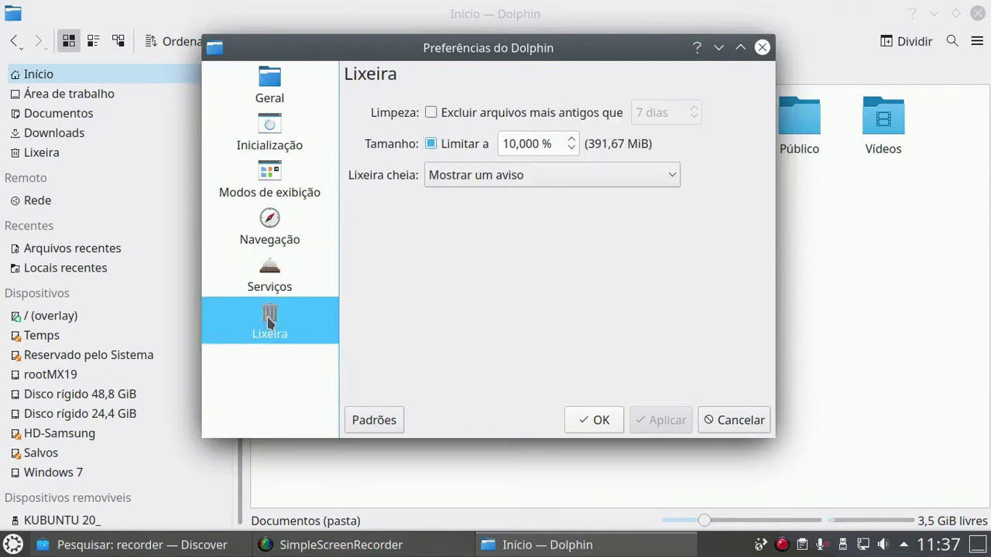
left_click(755, 420)
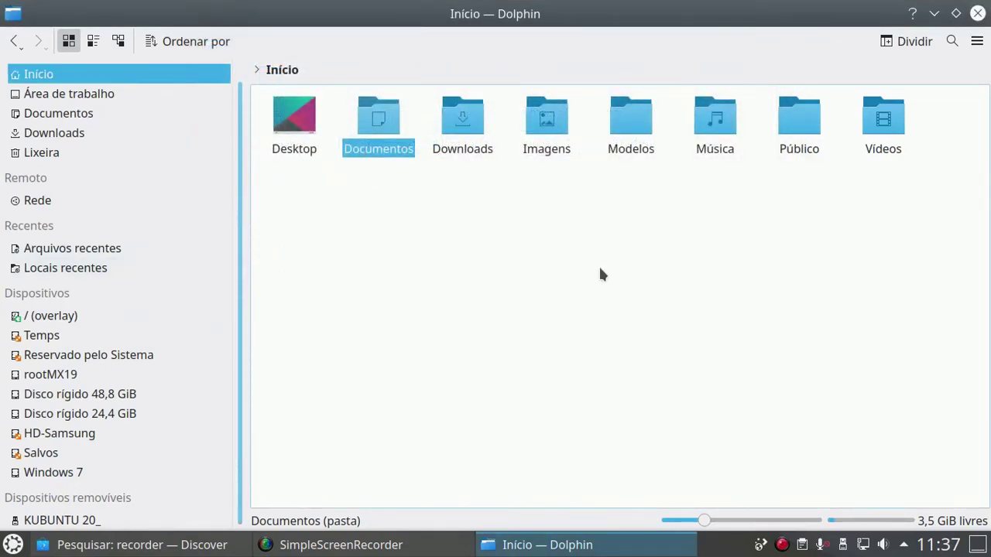
left_click(976, 14)
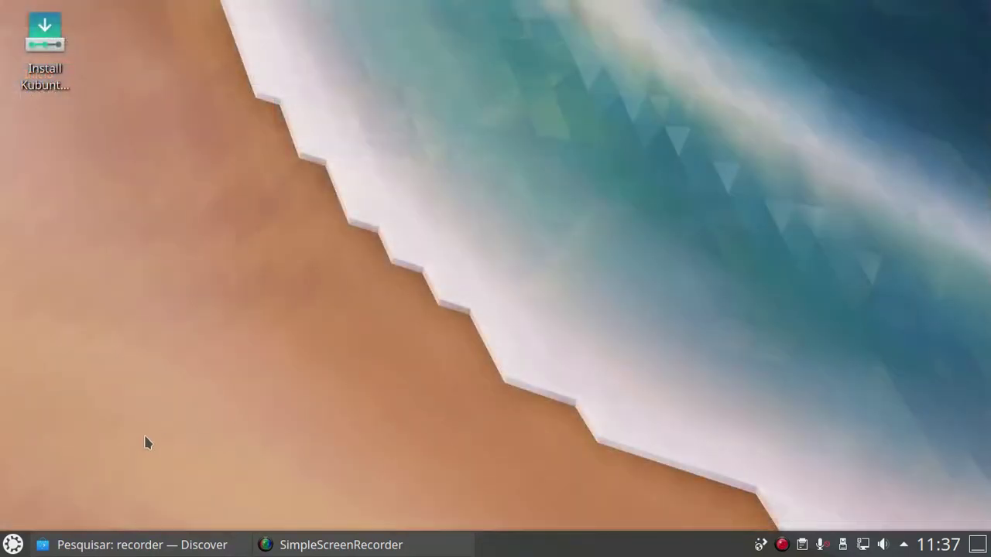
Open the Kubuntu installer from the desktop, view its language page and quit the installation.
left_click(45, 48)
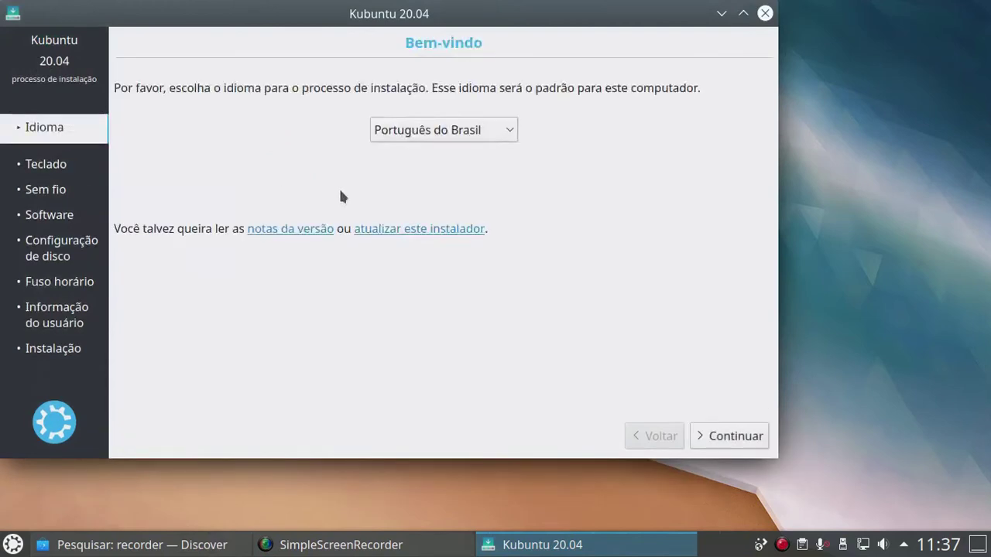
left_click_drag(514, 21, 564, 37)
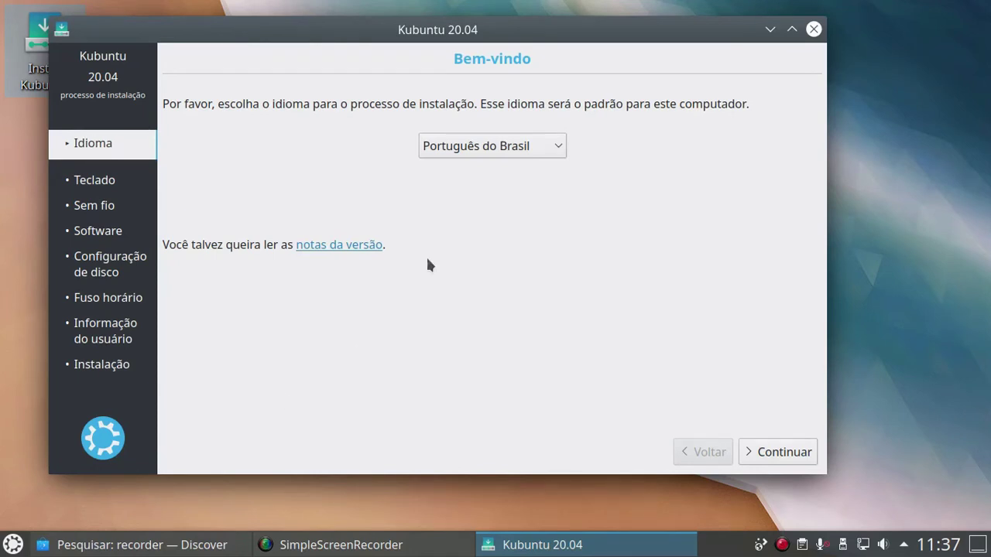
left_click(814, 29)
left_click(542, 251)
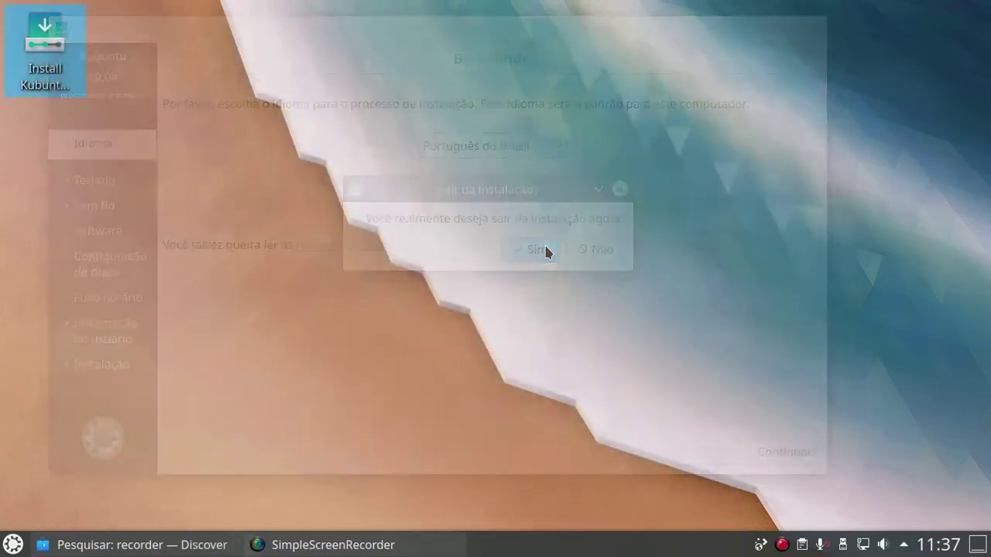
Open the desktop folder settings in a window over the desktop and browse the available wallpapers.
right_click(335, 48)
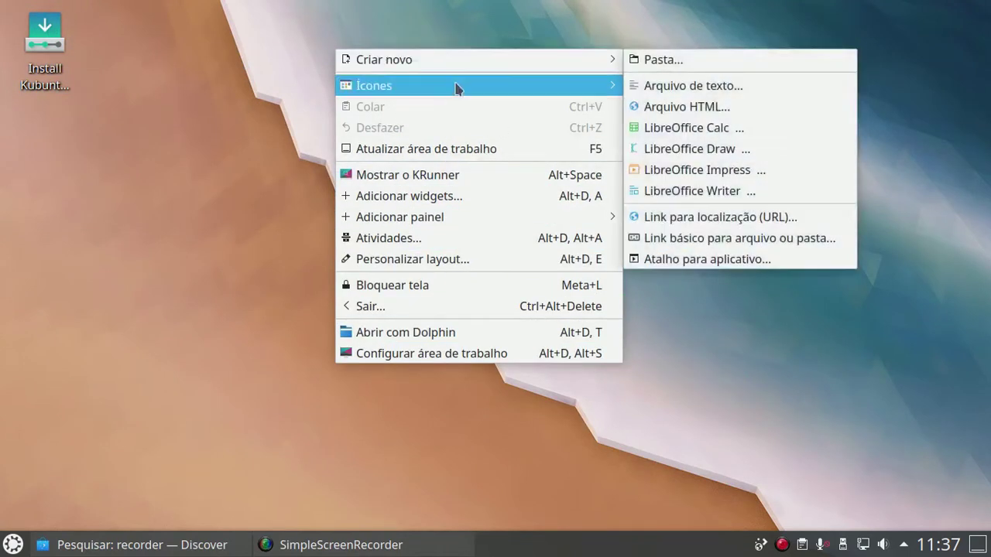
left_click(438, 355)
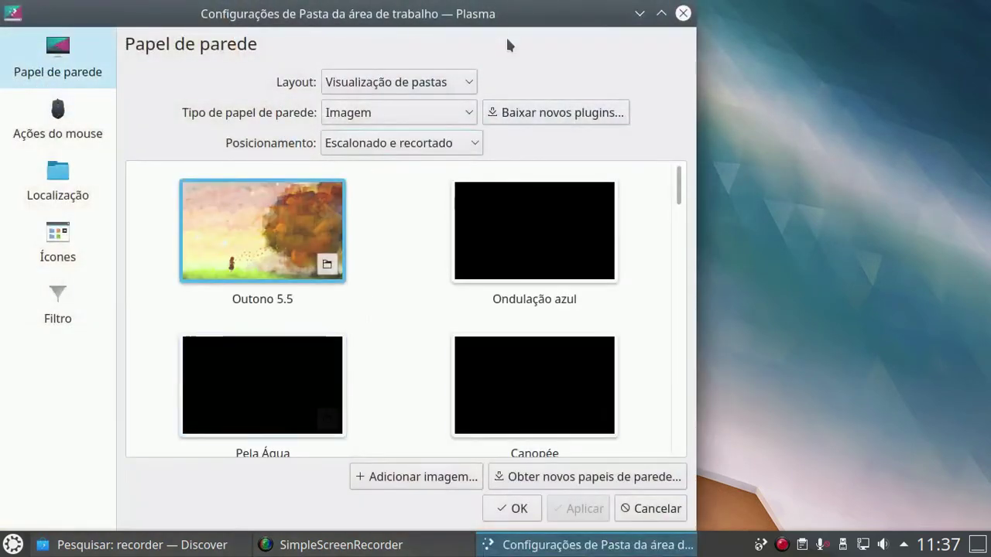
left_click_drag(556, 6, 821, 9)
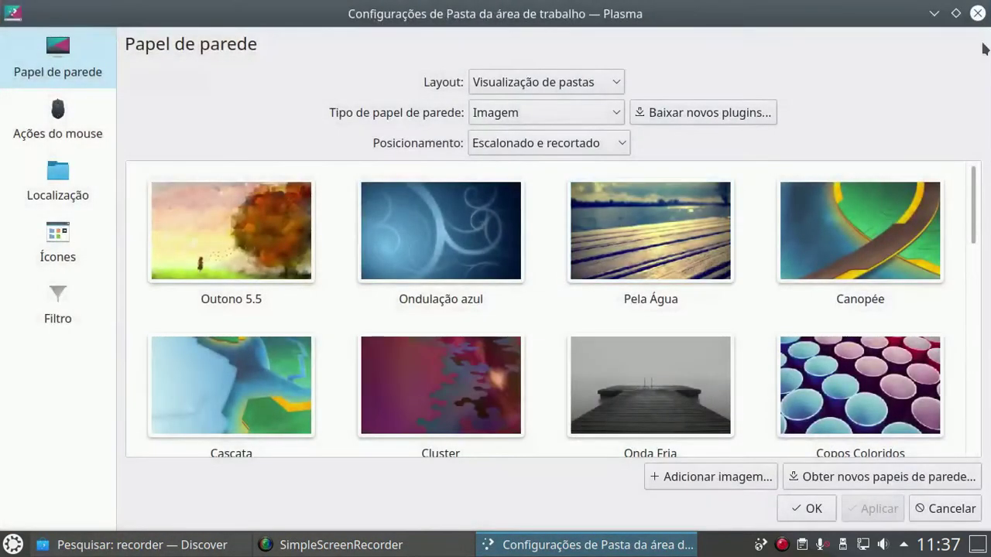
left_click(950, 12)
left_click_drag(564, 16, 709, 61)
scroll(583, 224, "down", 5)
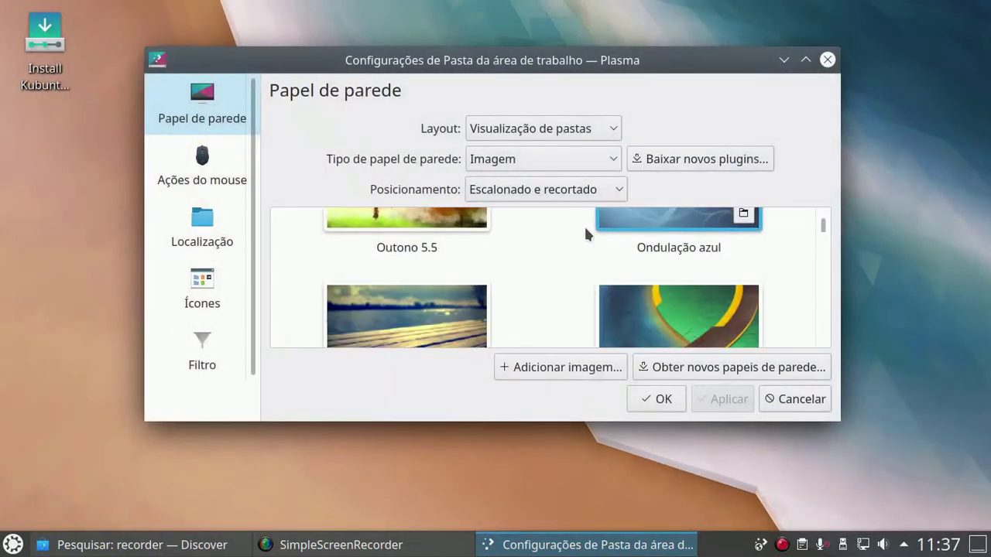
scroll(571, 249, "down", 10)
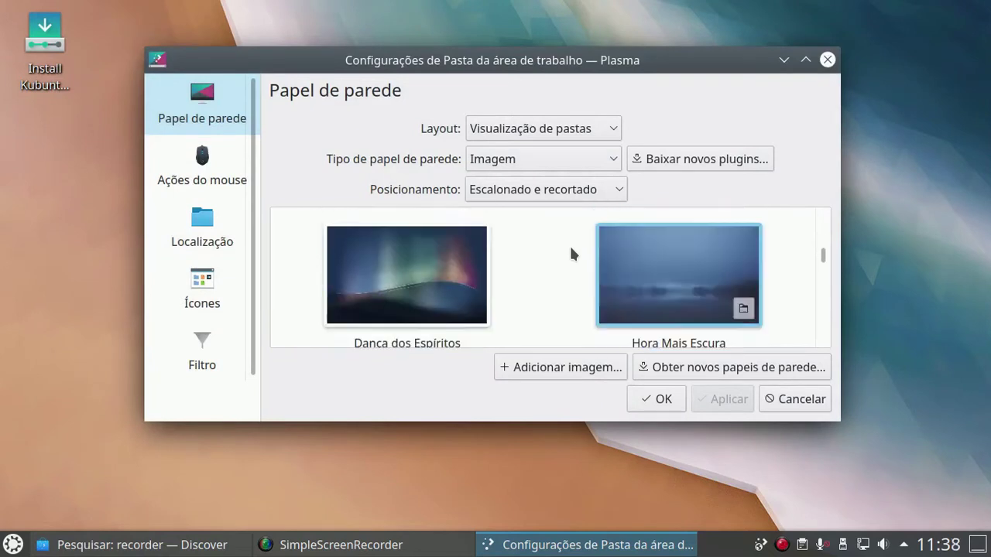
scroll(571, 247, "down", 8)
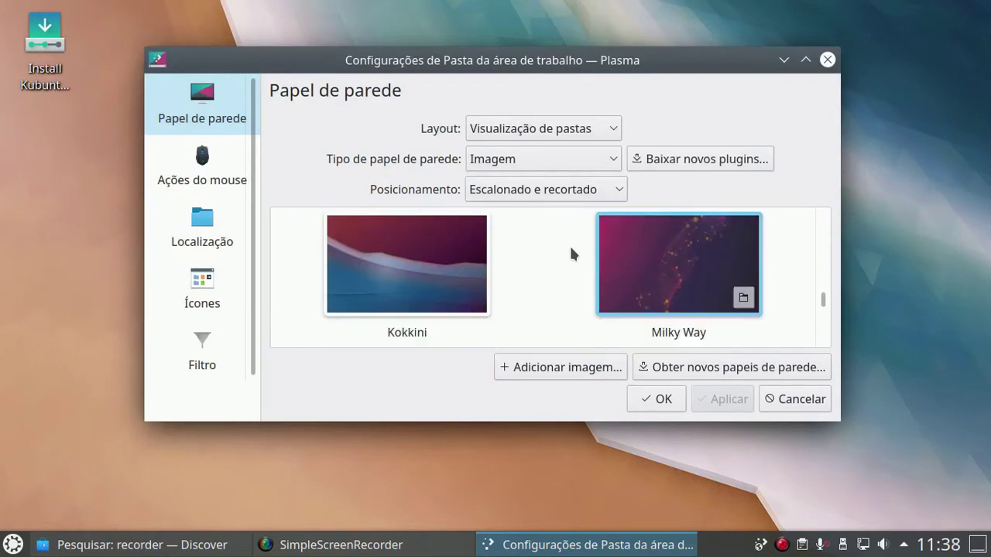
scroll(541, 232, "down", 5)
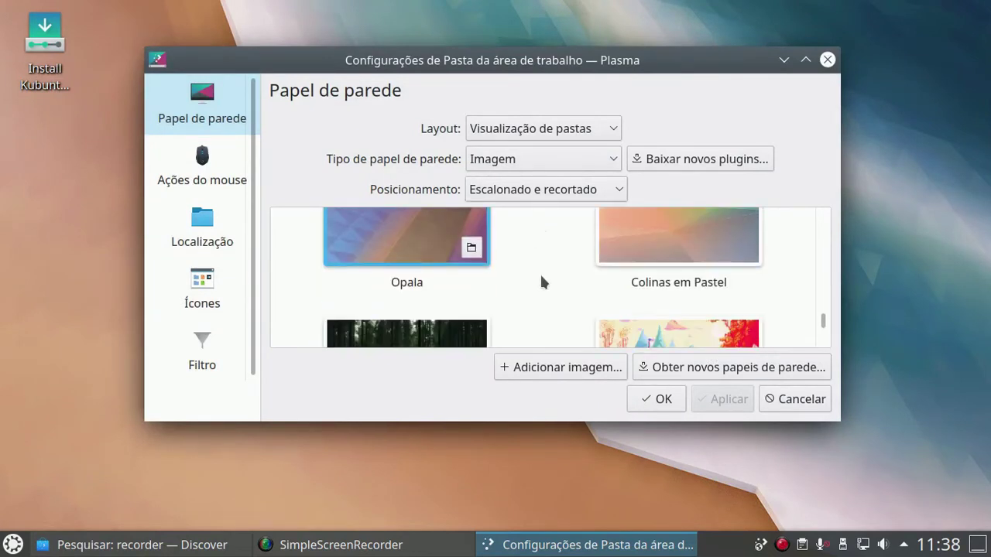
Examine the mouse actions, location, icons and filter settings of the desktop folder, and close the settings.
left_click(203, 158)
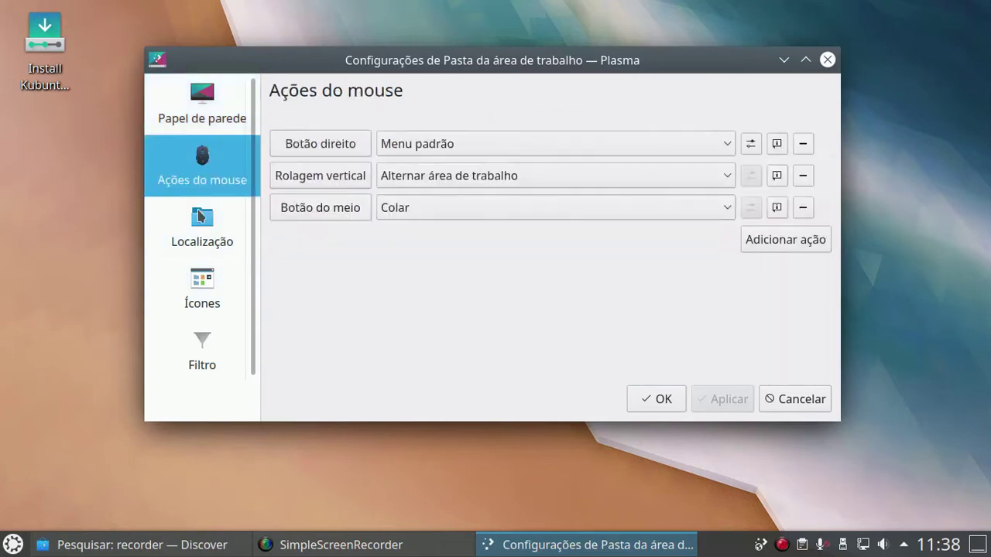
left_click(200, 226)
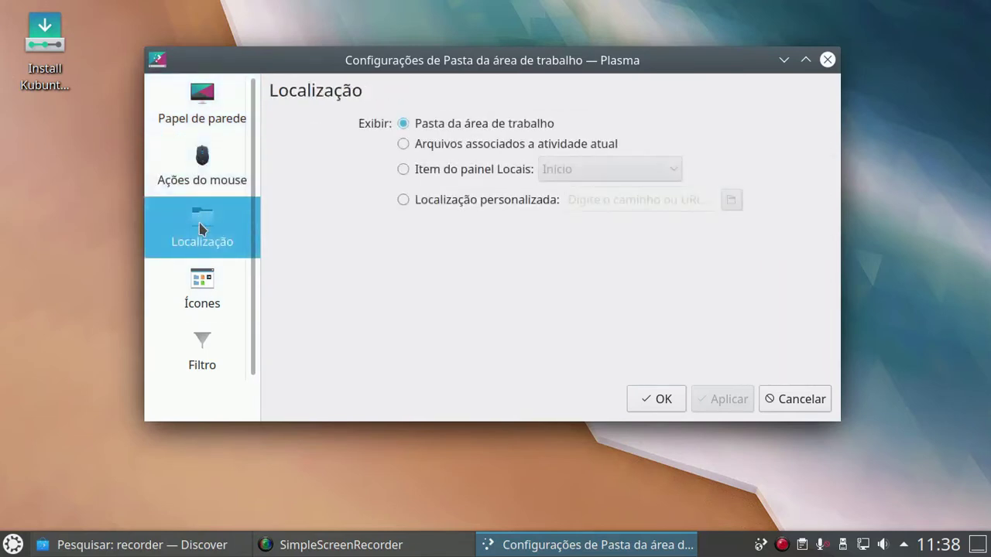
left_click(216, 273)
left_click(221, 341)
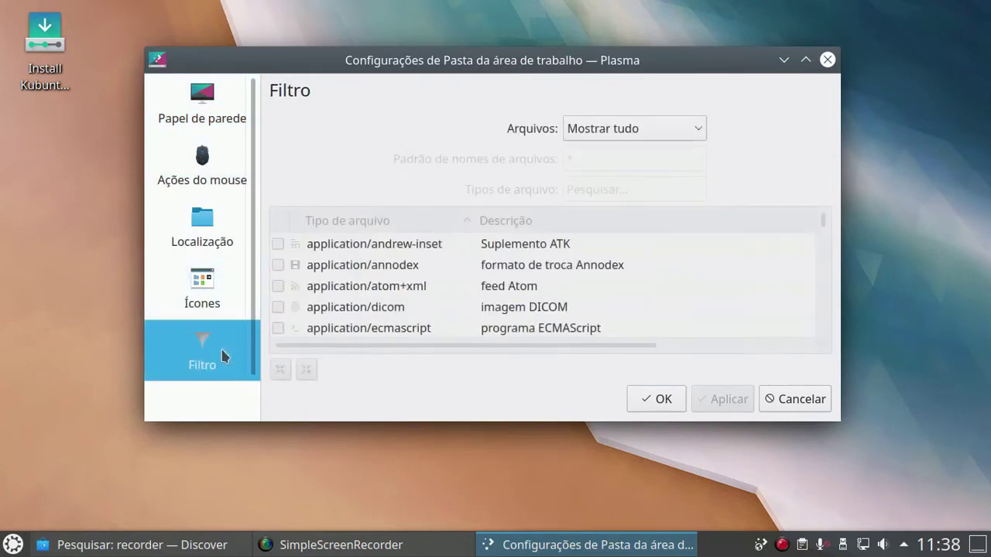
left_click(827, 59)
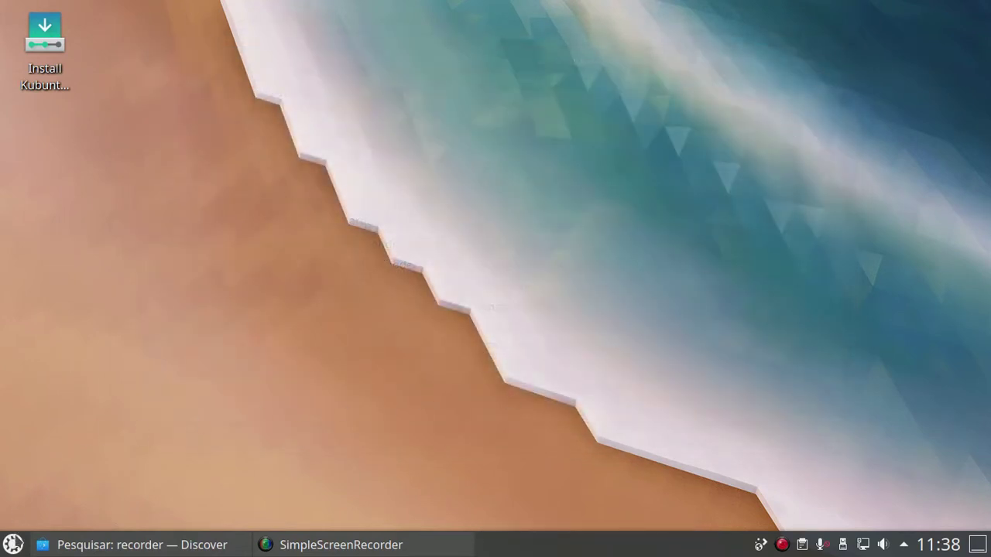
Open Configurações do sistema from the launcher's Configurações category and show the Tema global settings.
left_click(15, 542)
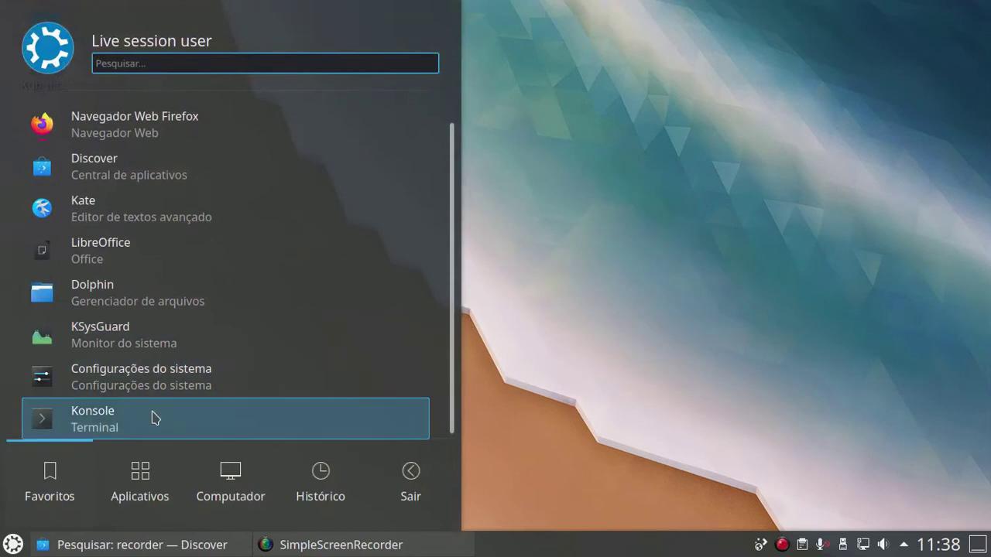
left_click(152, 462)
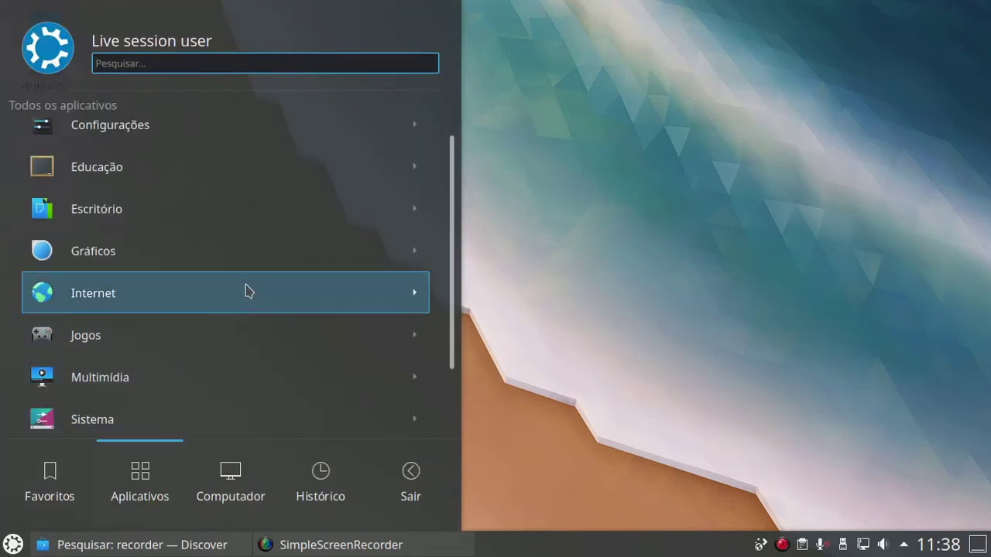
scroll(246, 288, "down", 1)
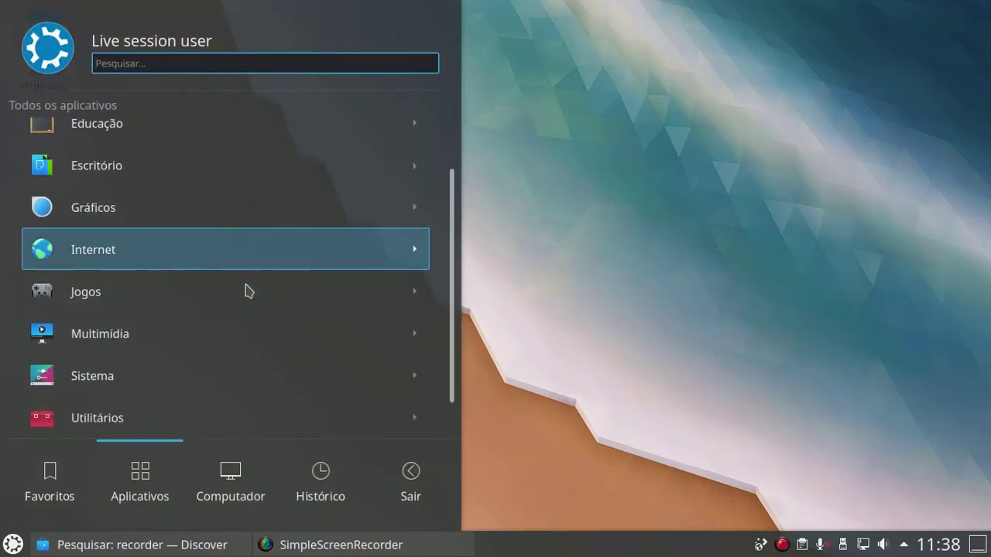
scroll(247, 290, "up", 1)
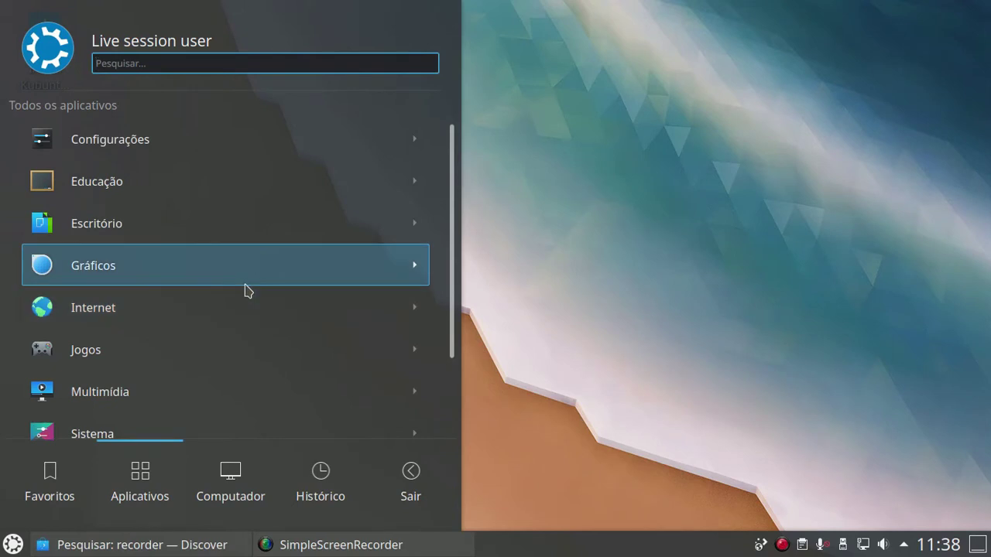
left_click(210, 155)
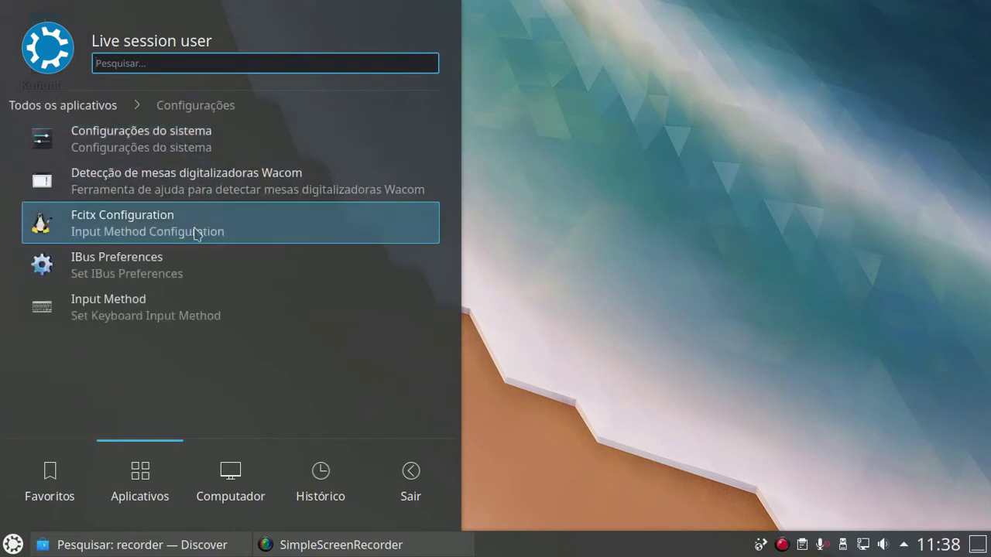
left_click(207, 151)
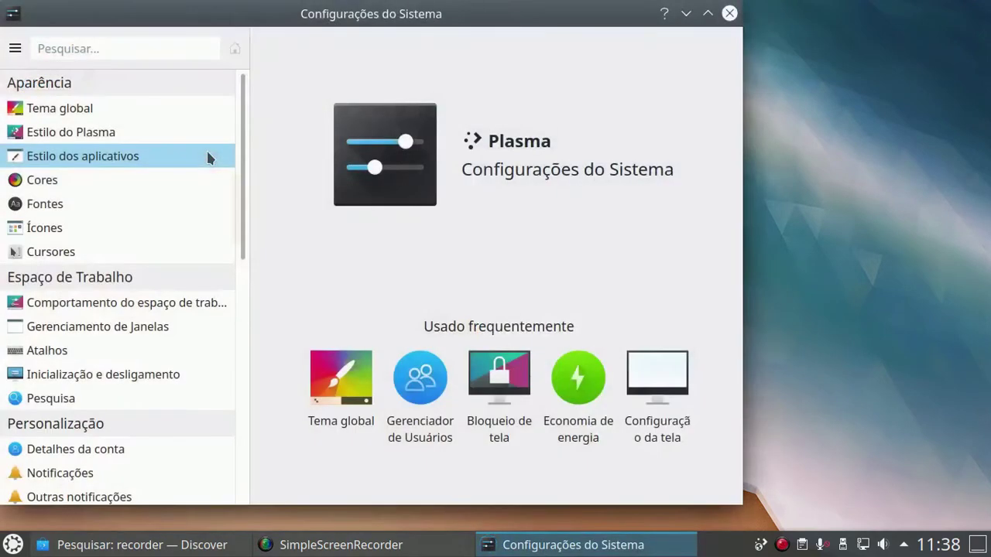
left_click_drag(565, 31, 623, 43)
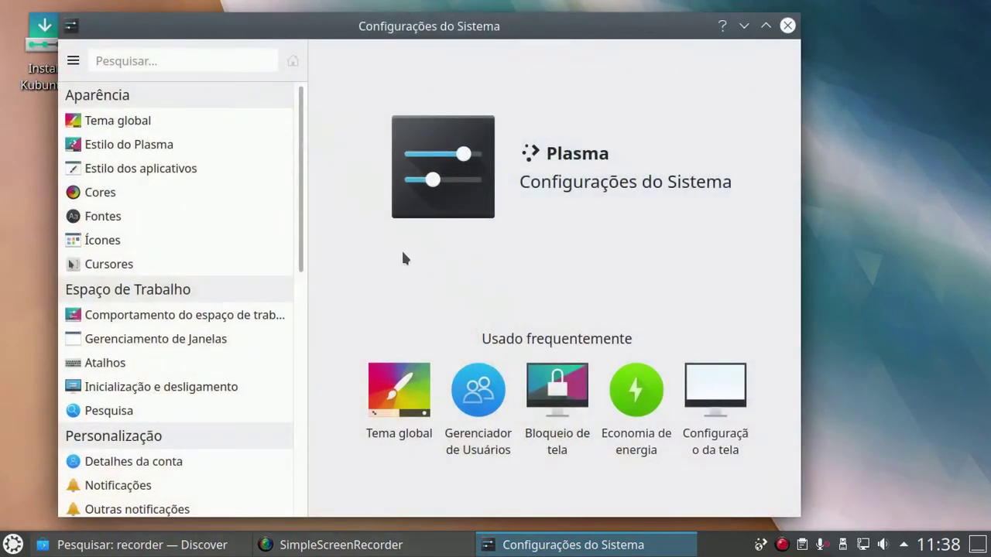
left_click(188, 120)
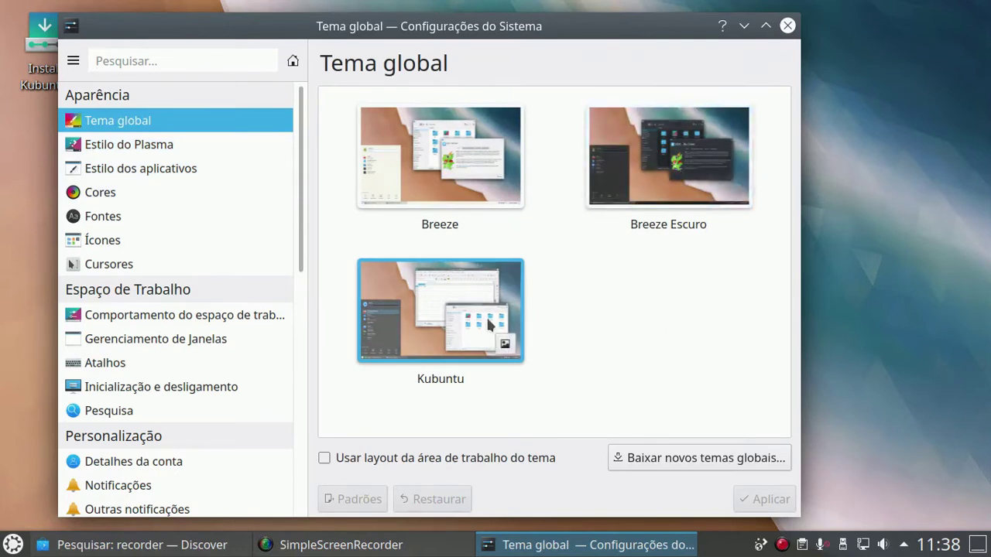
Apply the Breeze global theme and check how the application launcher looks with it.
left_click(453, 189)
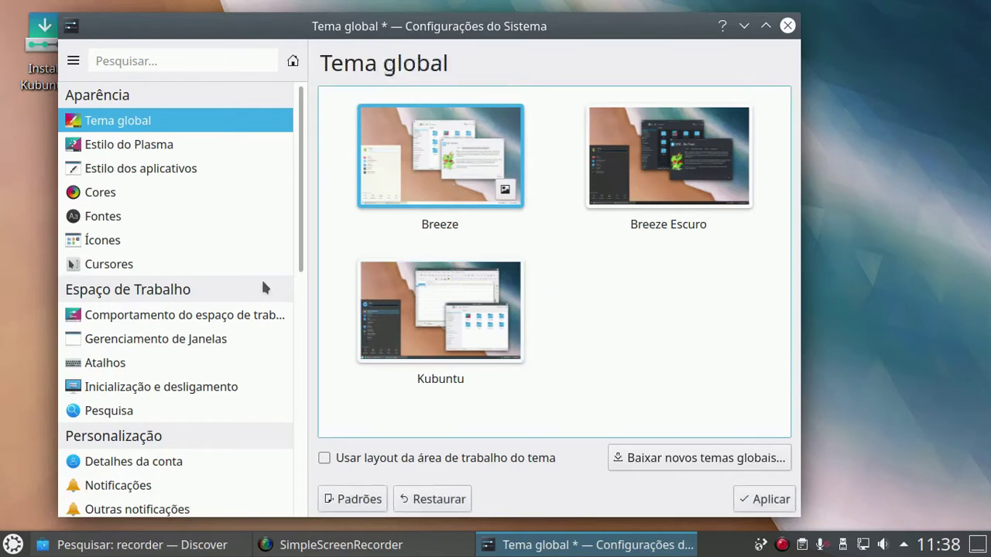
left_click(13, 545)
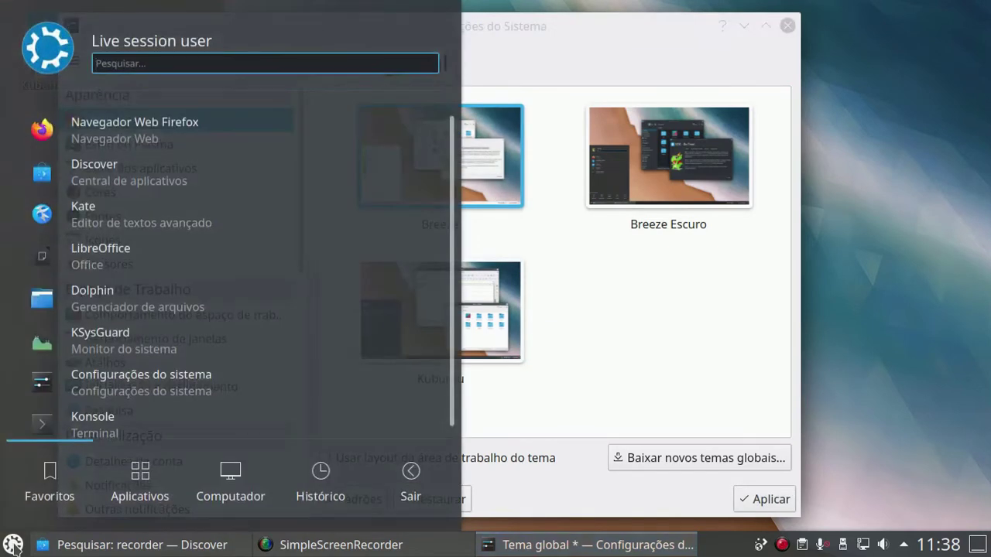
left_click(616, 342)
left_click(772, 500)
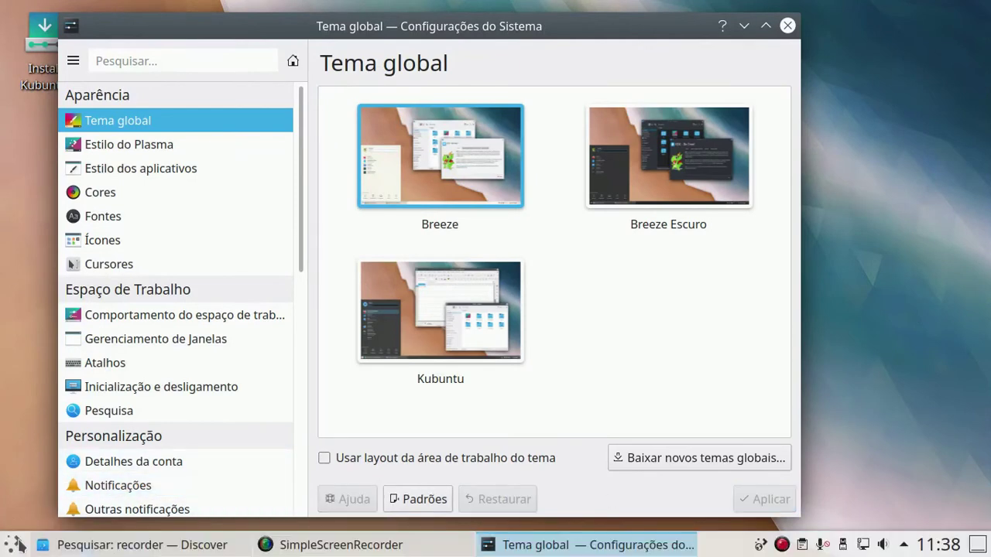
left_click(15, 544)
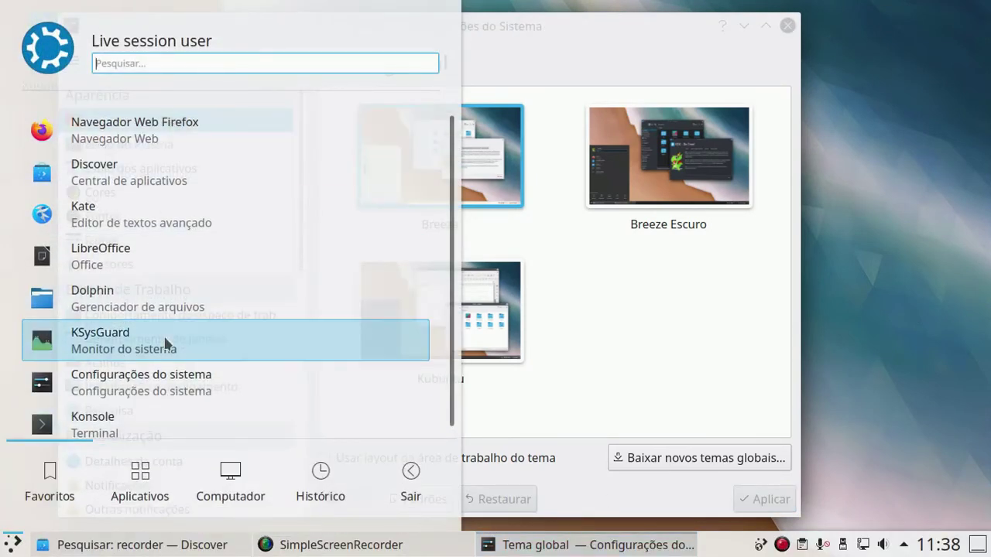
left_click(699, 351)
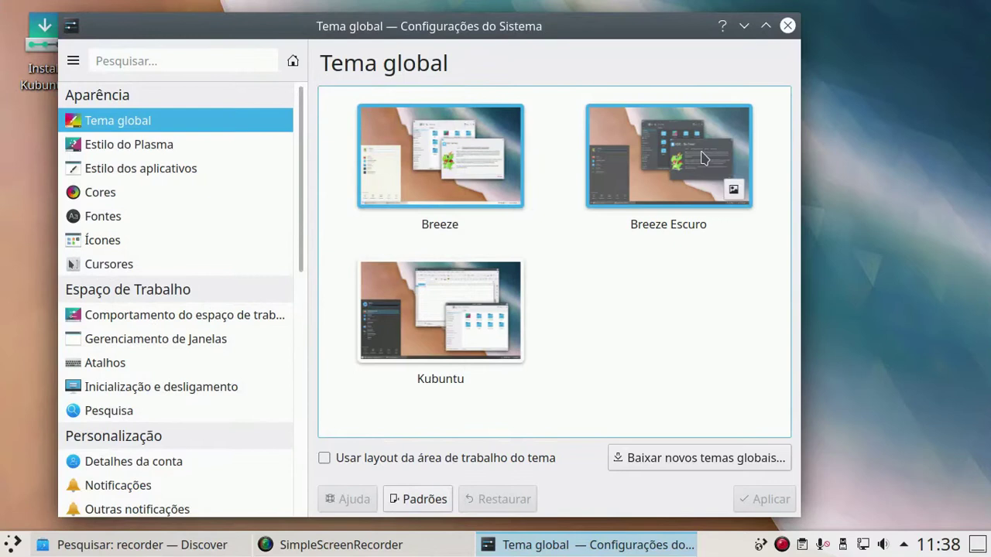
Apply the Breeze Escuro global theme.
left_click(712, 162)
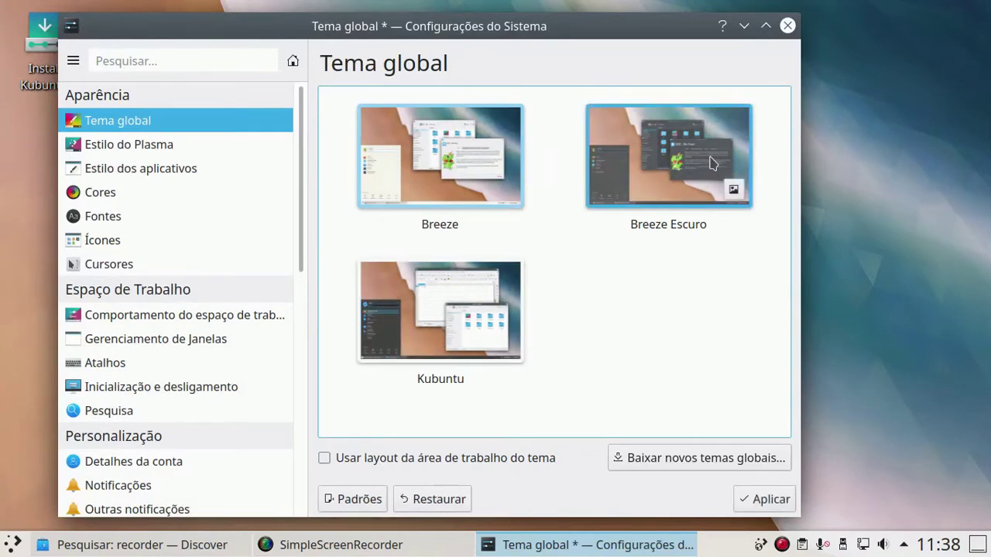
left_click(770, 500)
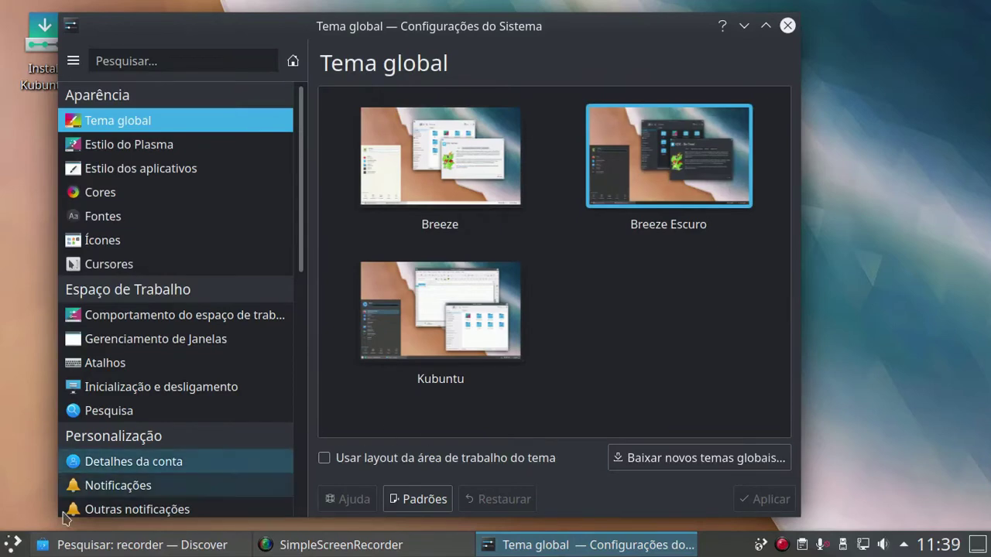
Open Konsole from the application launcher, check how the terminal looks with the dark theme, and close it.
left_click(16, 546)
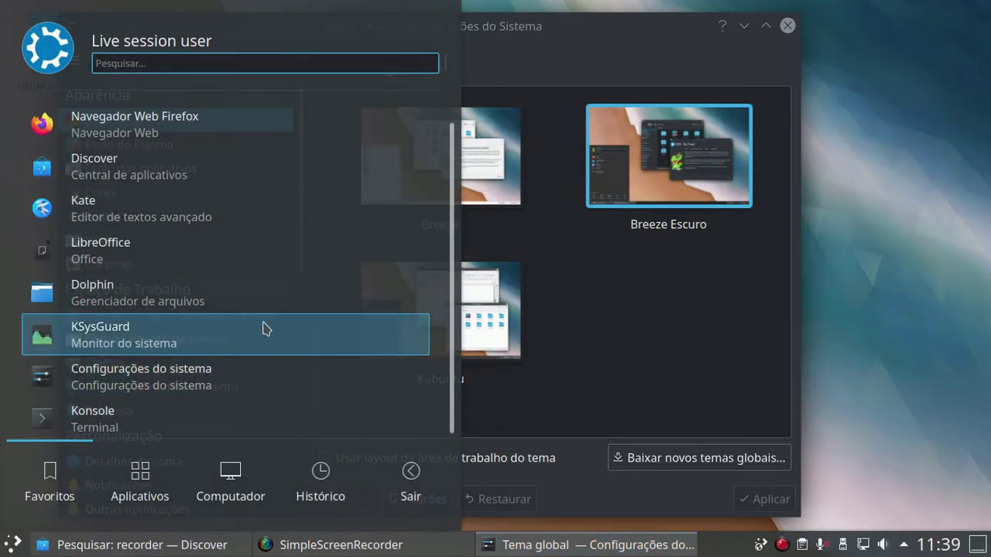
left_click(215, 414)
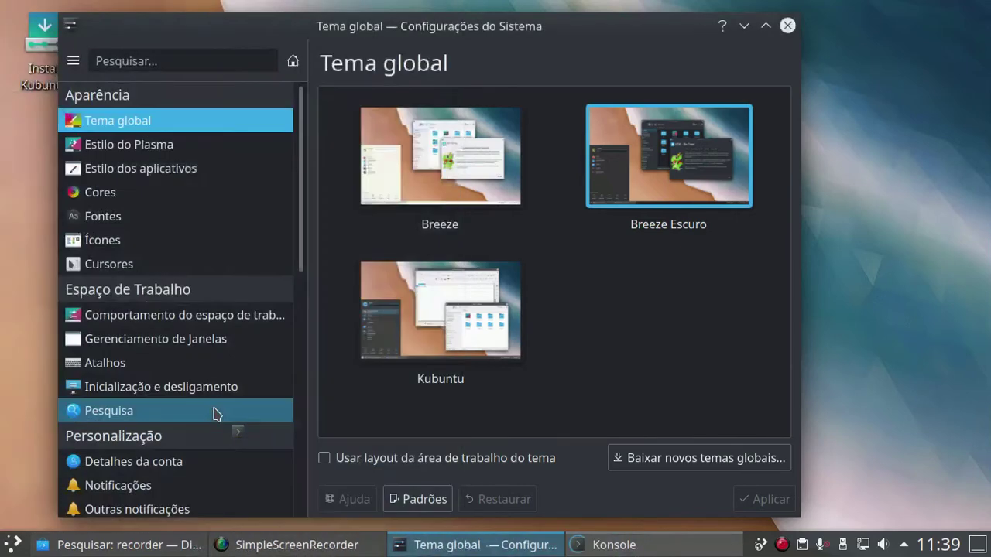
left_click_drag(780, 194, 569, 170)
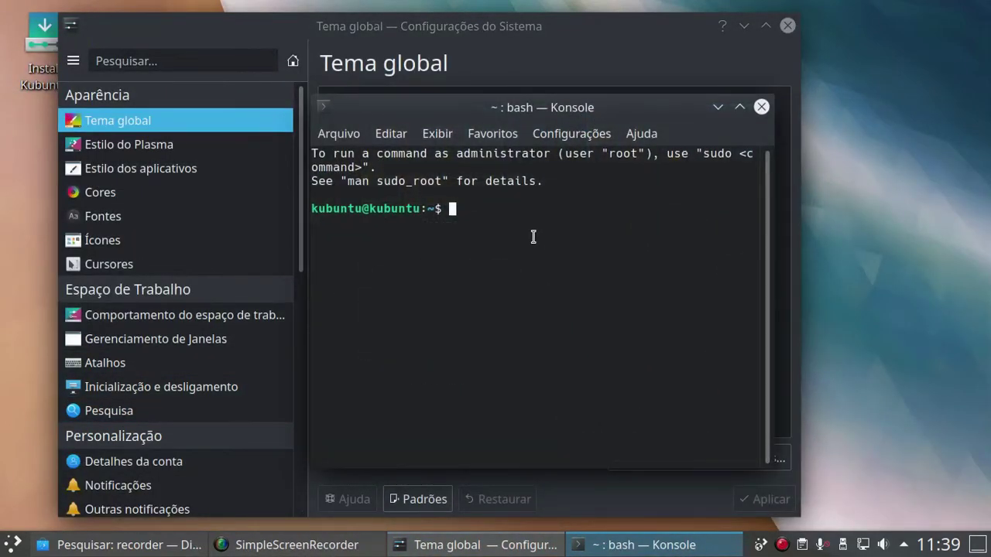
left_click(761, 108)
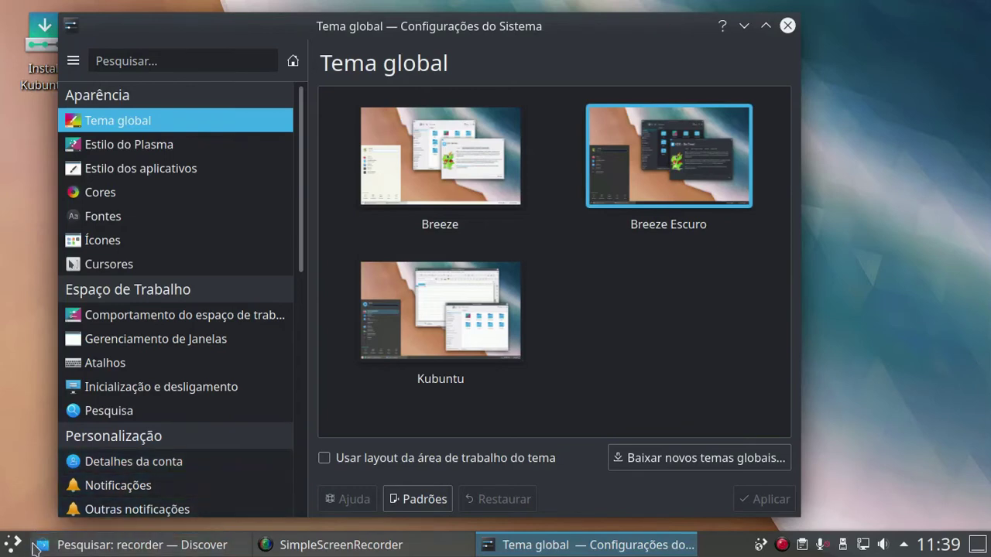
Switch to Discover, show the Navegadores Web subcategory of Internet, and close Discover.
left_click(87, 550)
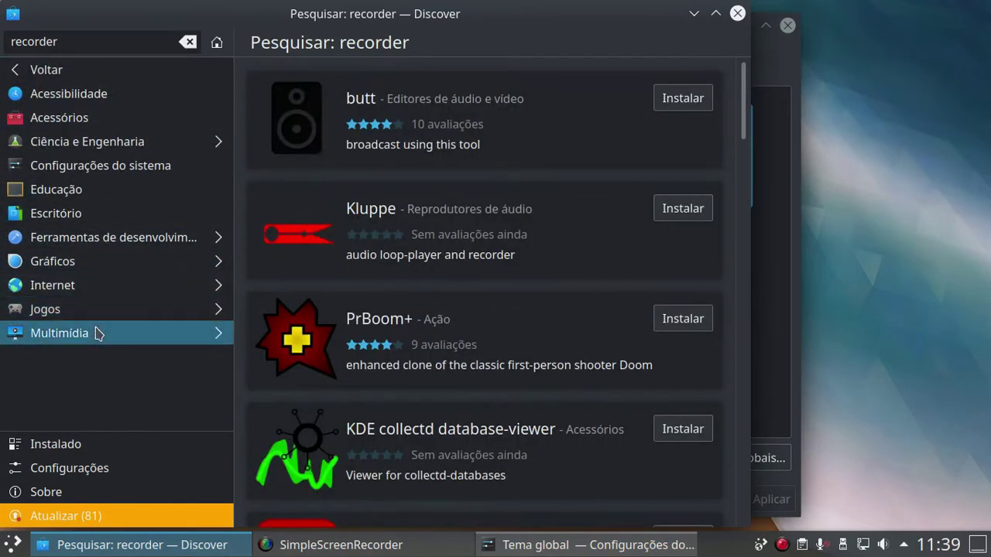
left_click(105, 281)
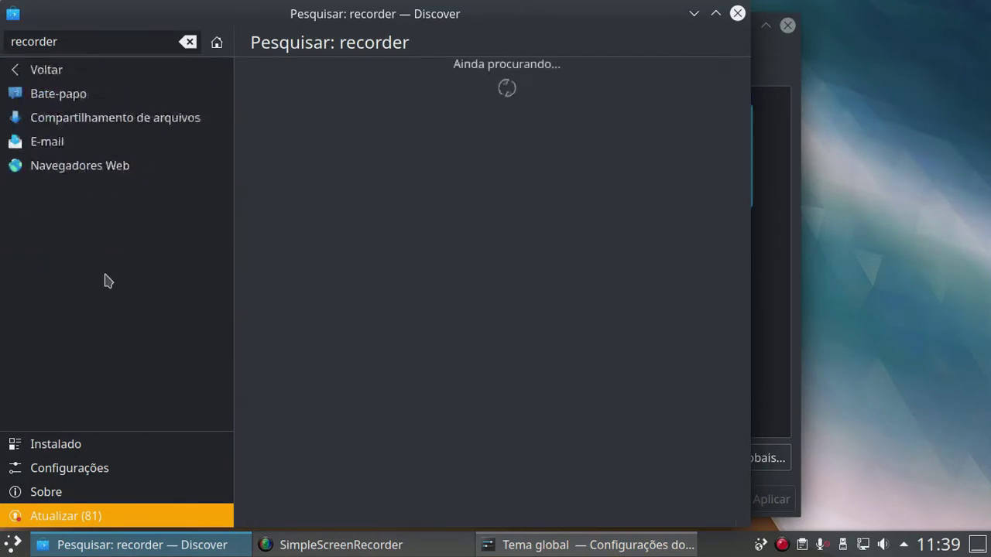
left_click(85, 165)
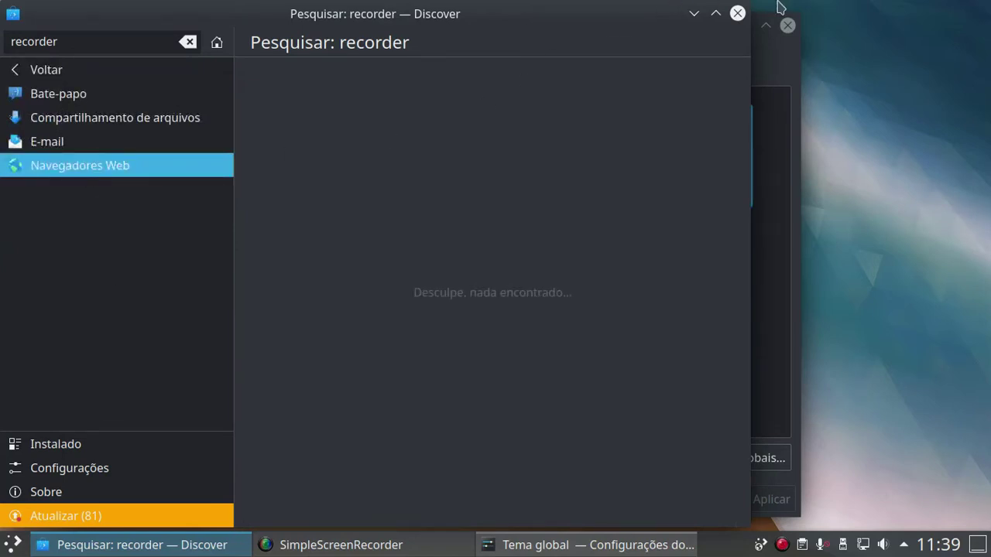
left_click(738, 13)
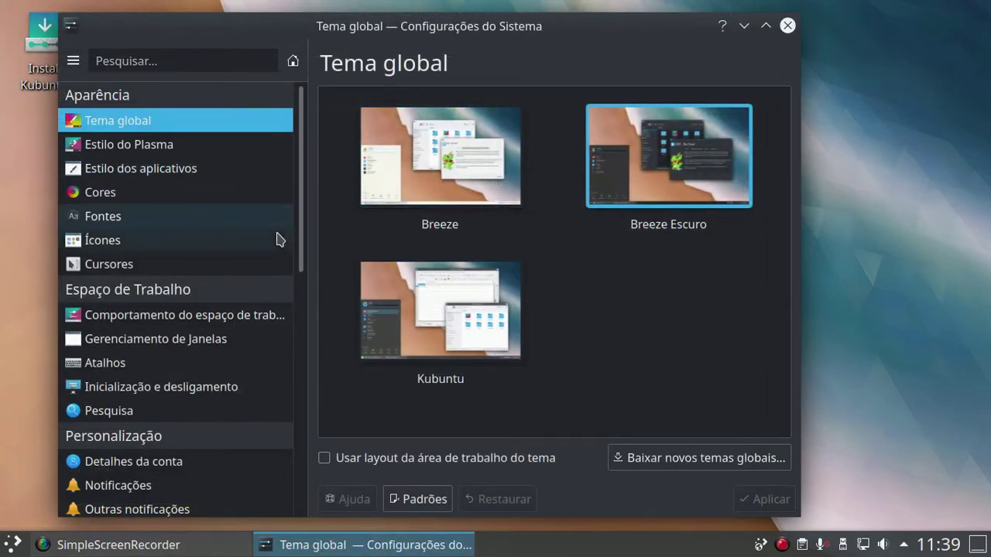
Close the system settings window showing the Tema global page.
scroll(279, 239, "down", 3)
left_click(787, 25)
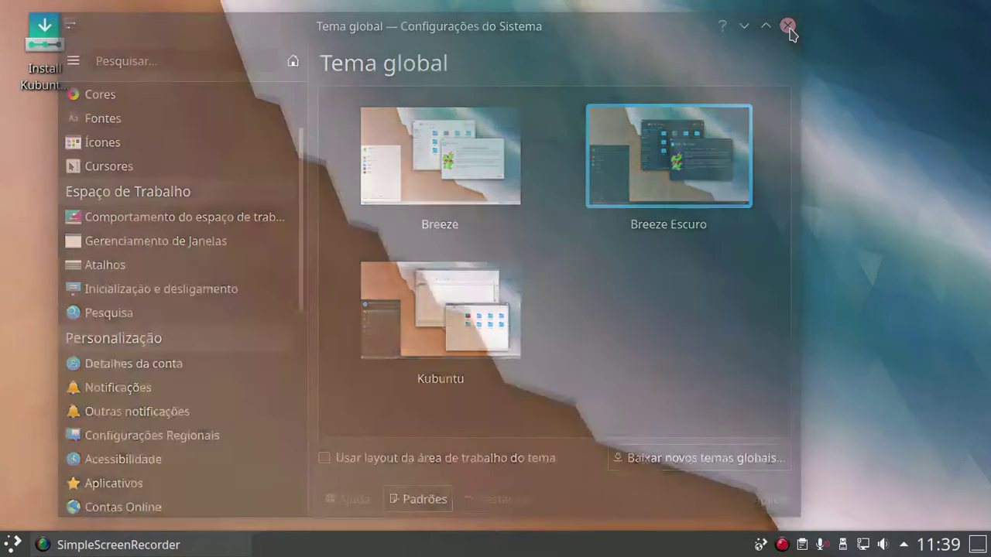
left_click(85, 544)
left_click(78, 544)
Open Dolphin from the launcher's favourites, check how it looks with the dark theme, and close it.
left_click(13, 544)
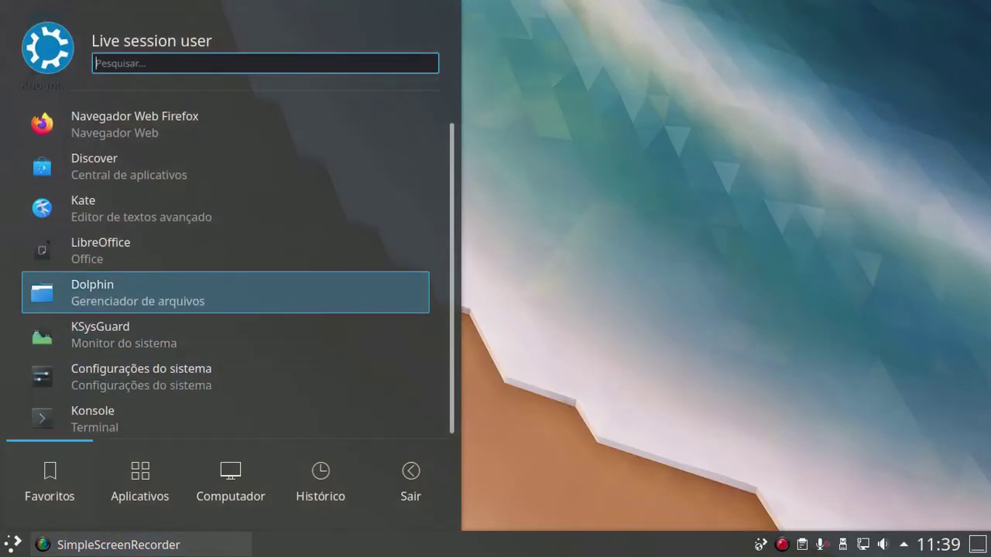
left_click(150, 284)
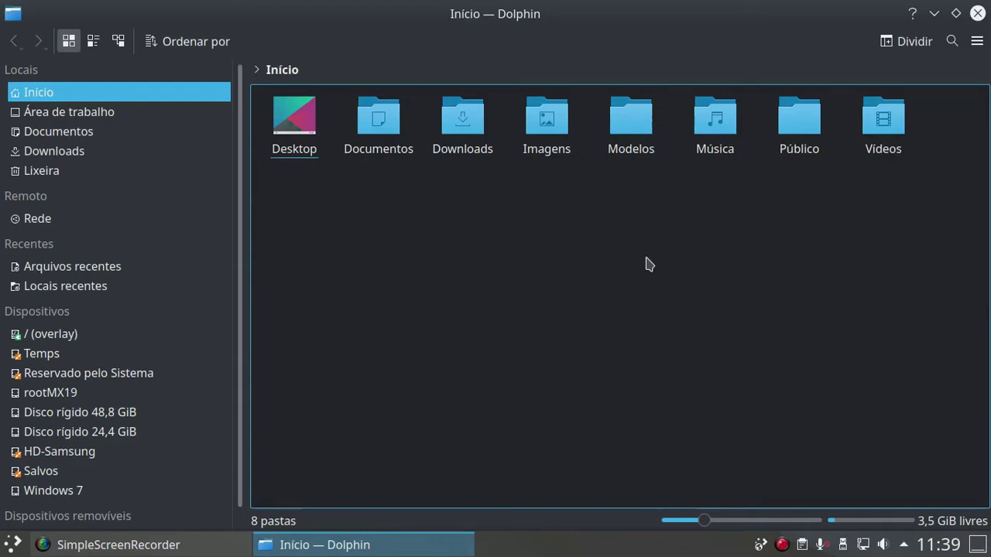
left_click(978, 13)
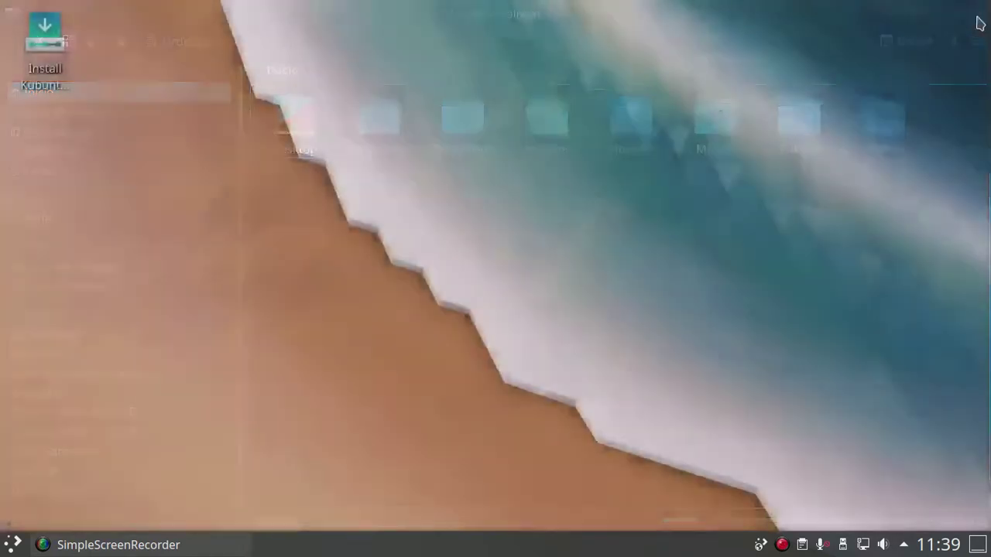
Look through the applications in the launcher's Sistema category.
left_click(13, 544)
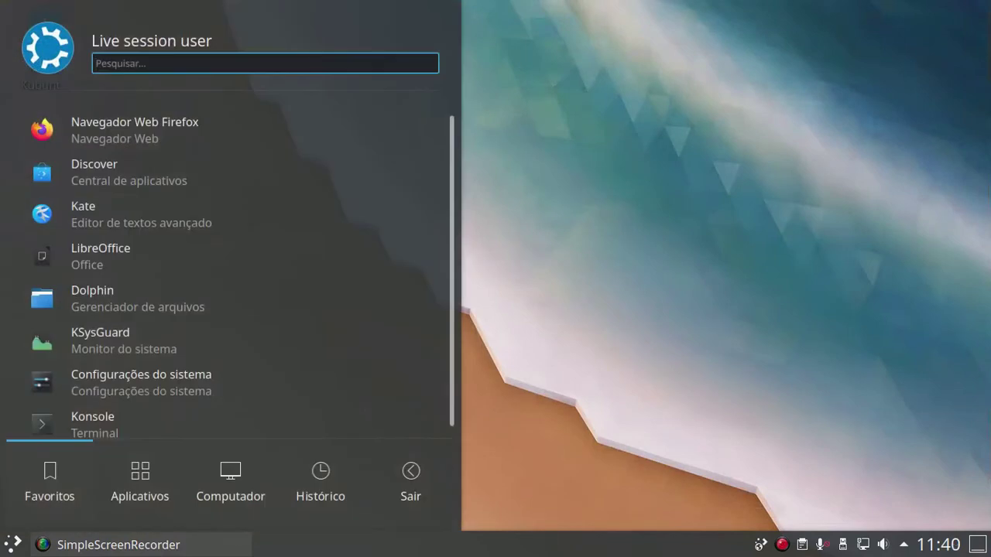
mouse_move(140, 480)
scroll(225, 250, "down", 2)
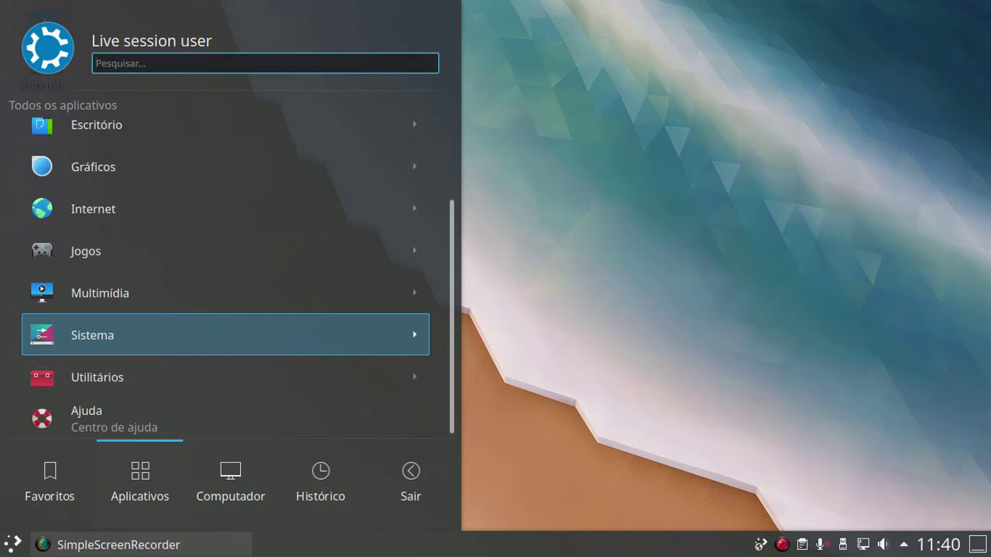
key("Return")
key("Down")
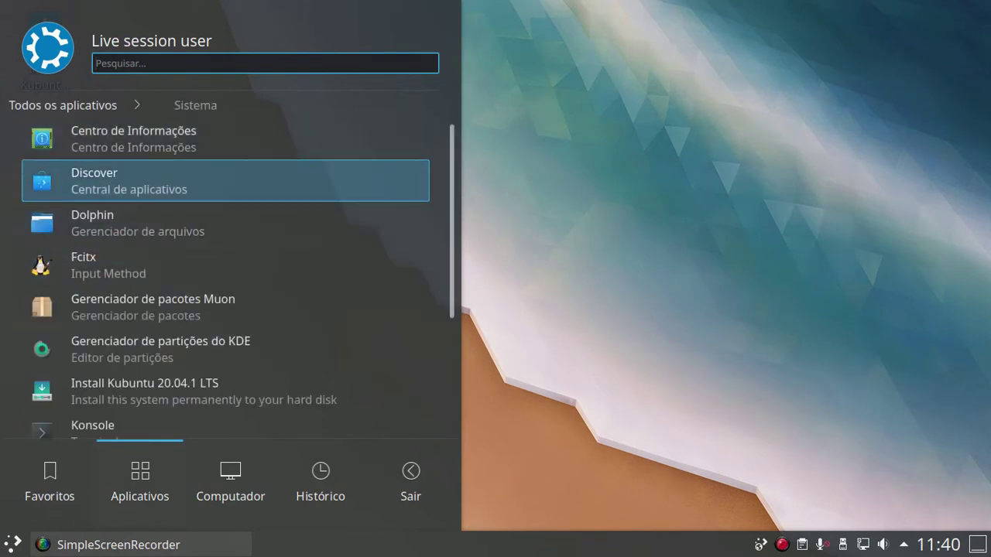
scroll(224, 279, "down", 2)
scroll(225, 278, "down", 2)
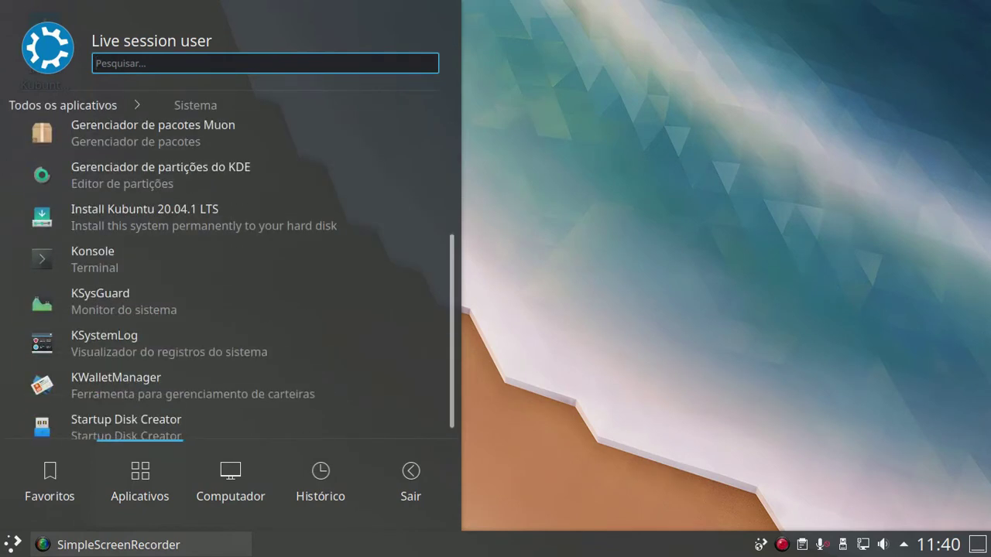
scroll(225, 278, "up", 4)
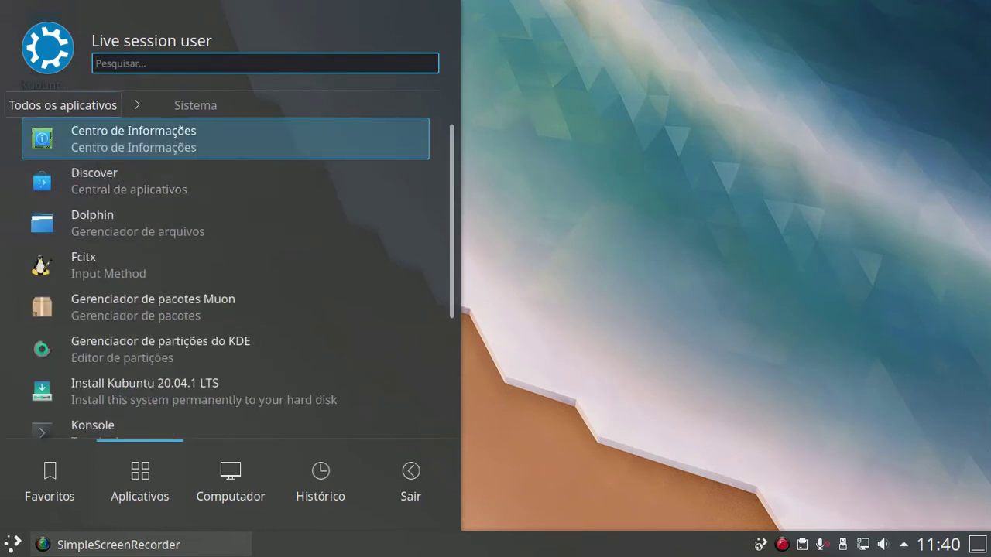
Open Centro de Informações from the launcher's Computador section, read the system information, and close it.
left_click(230, 480)
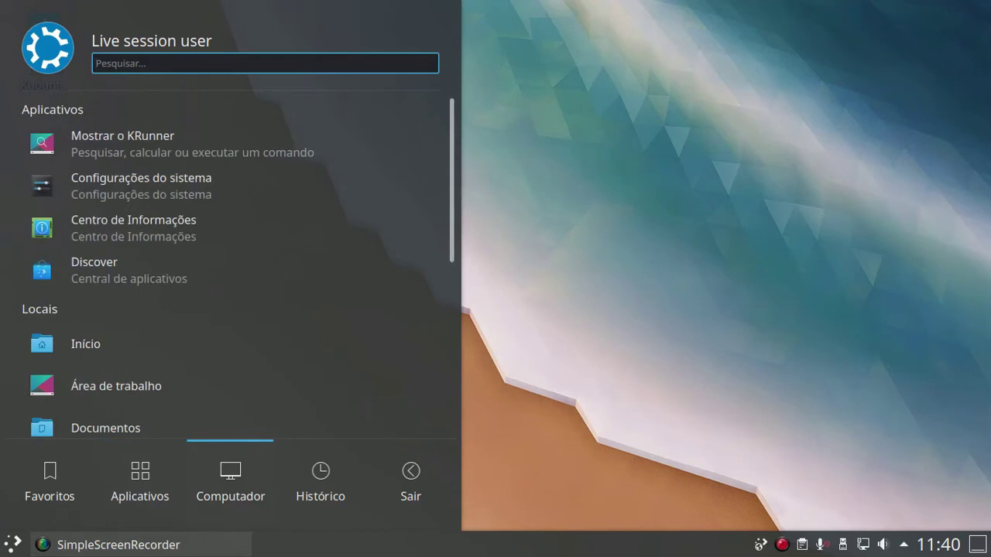
scroll(232, 379, "down", 1)
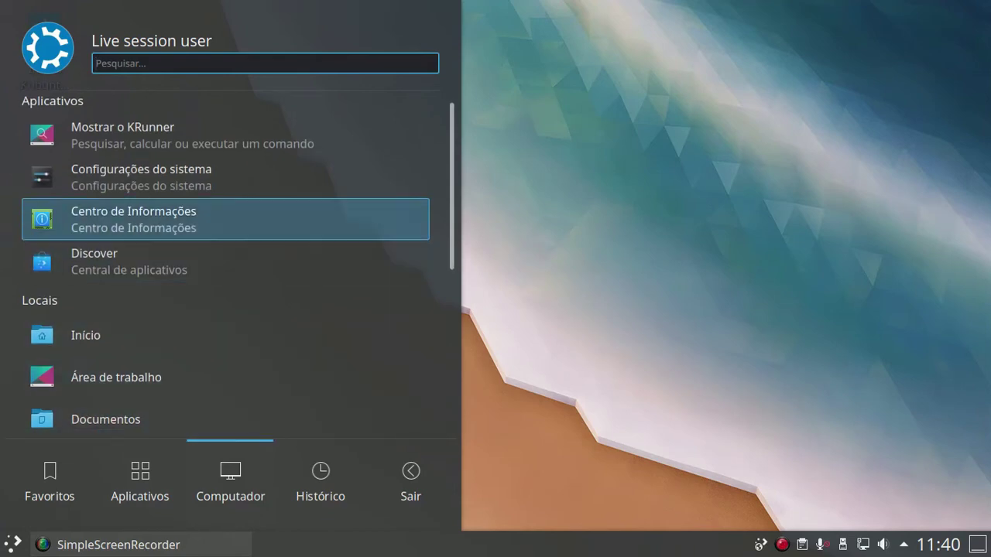
left_click(199, 231)
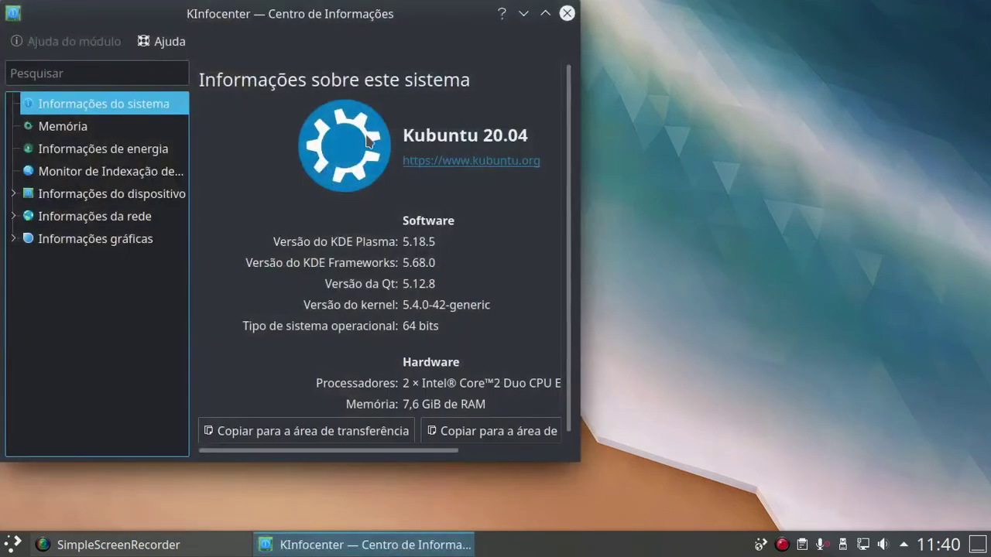
left_click_drag(420, 14, 541, 51)
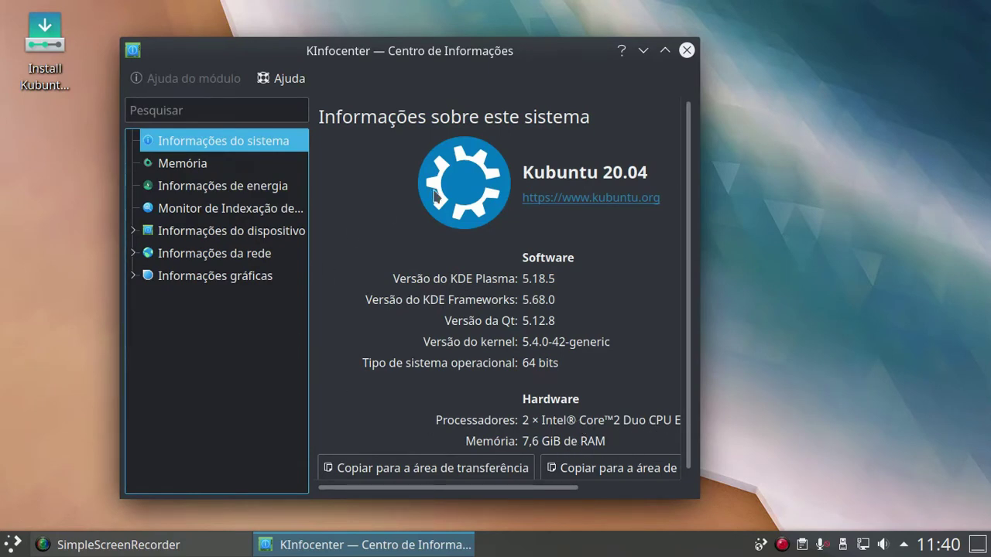
left_click(686, 51)
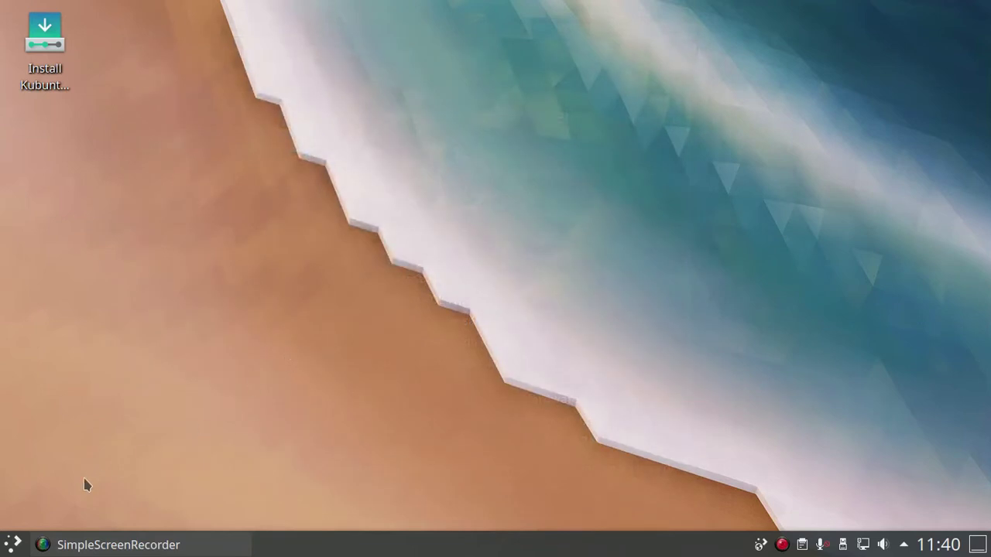
Open the application launcher and look through the favourite applications.
key("super")
key("Up")
key("Up")
key("Up")
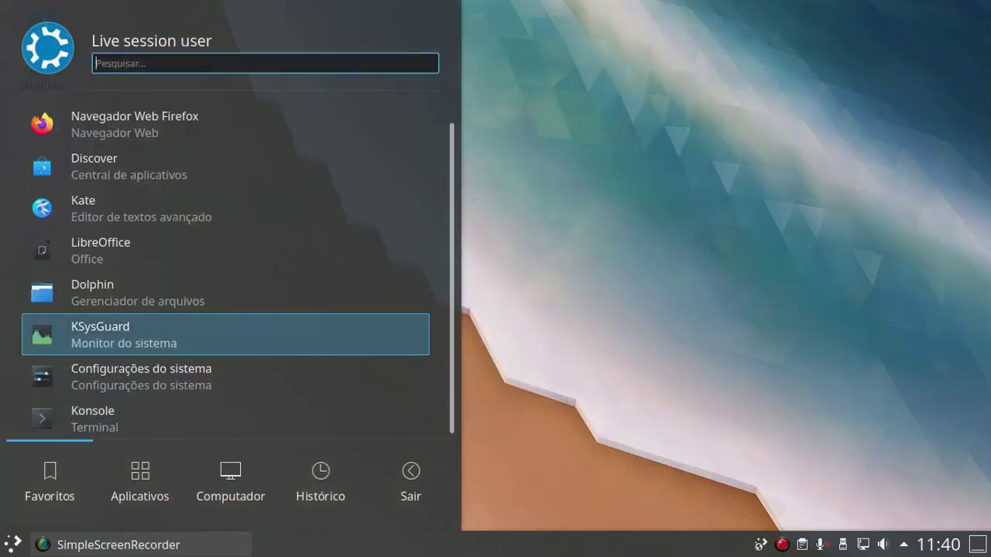
key("Up")
key("Up")
key("Up")
key("Up")
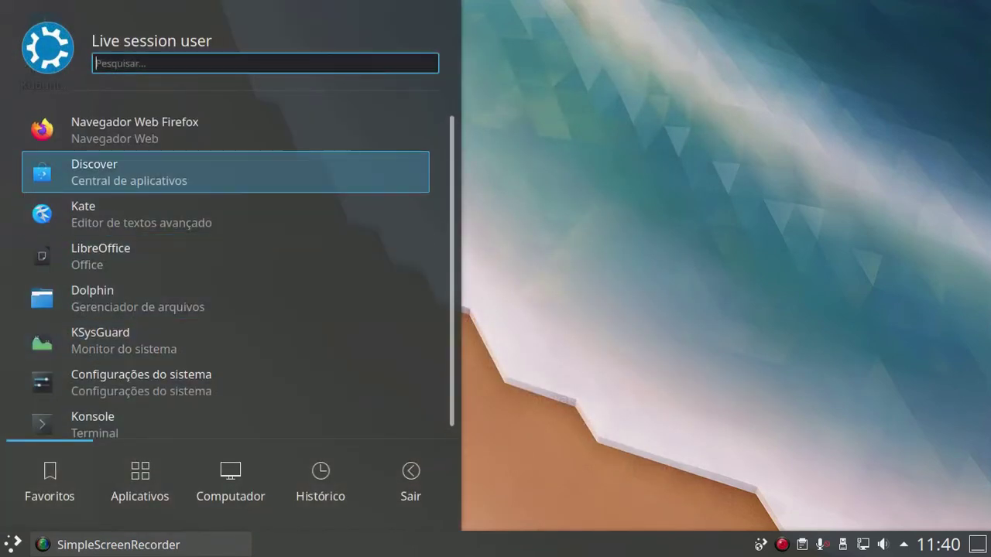
Look through the applications in the launcher's Multimídia category and return to the category list.
key("Right")
key("Right")
key("Left")
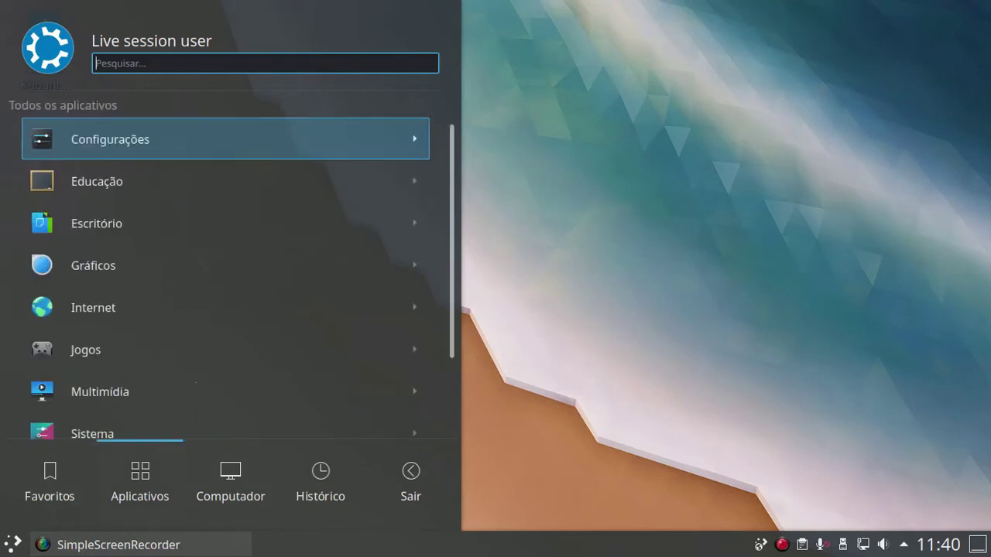
key("Down")
key("Down")
key("Down")
key("Down")
key("Down")
key("Down")
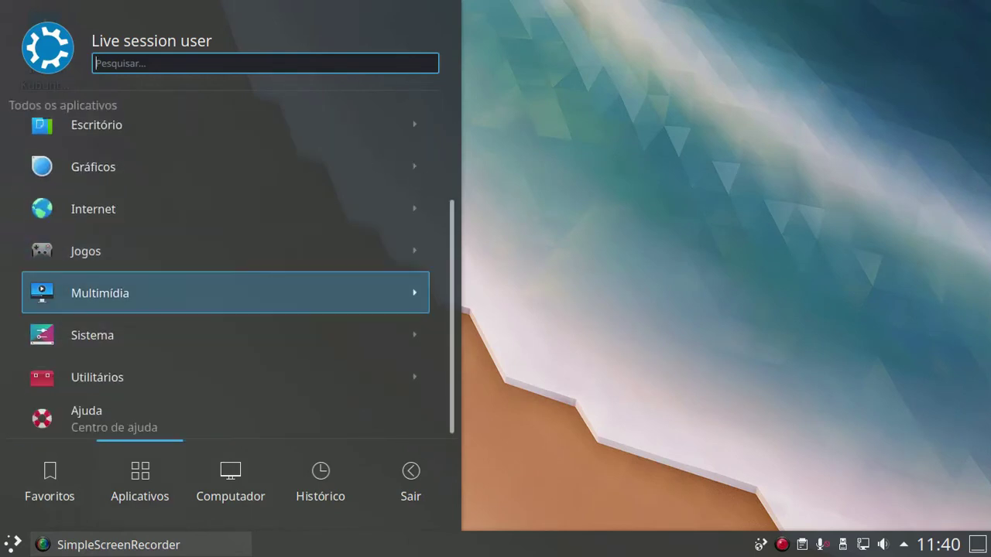
key("Right")
key("Down")
key("Down")
key("Down")
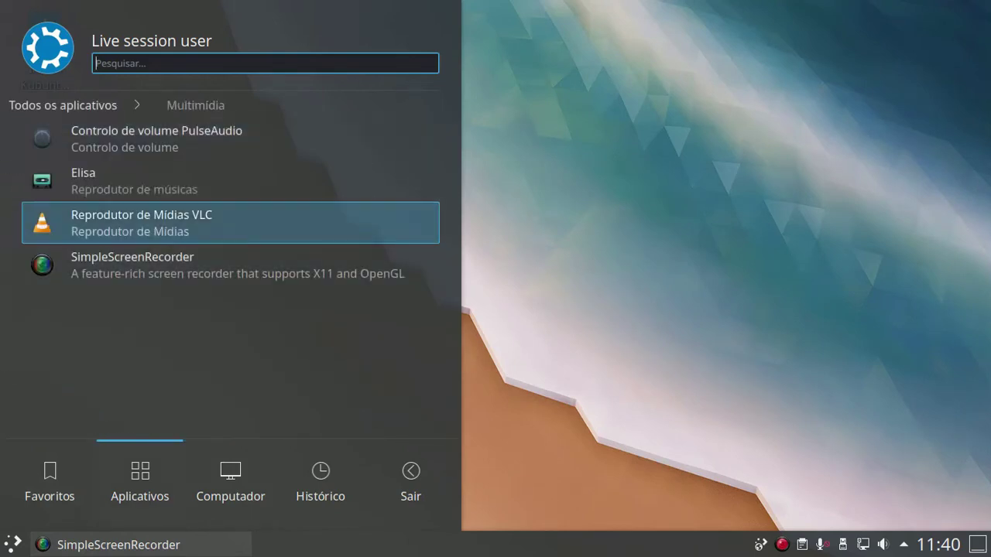
key("Up")
key("Up")
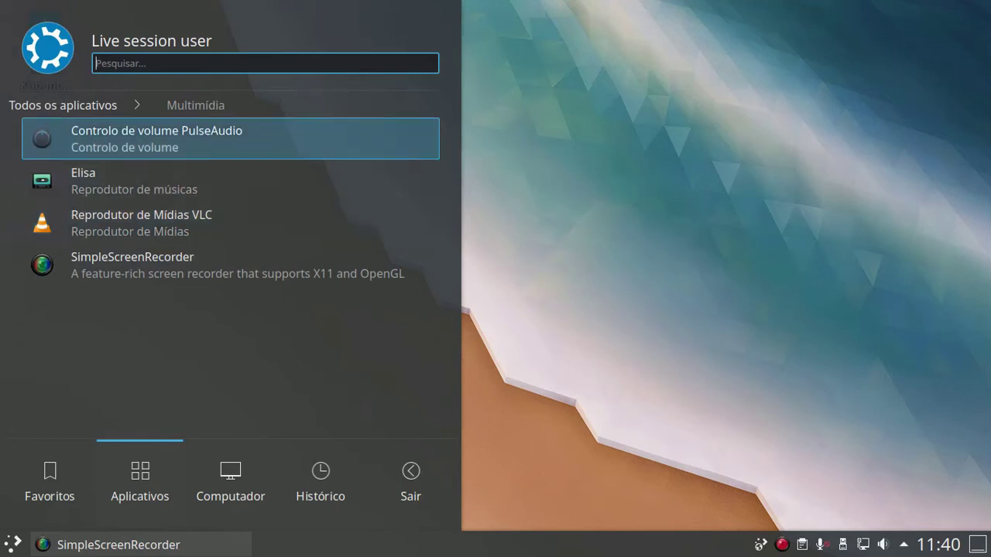
key("Return")
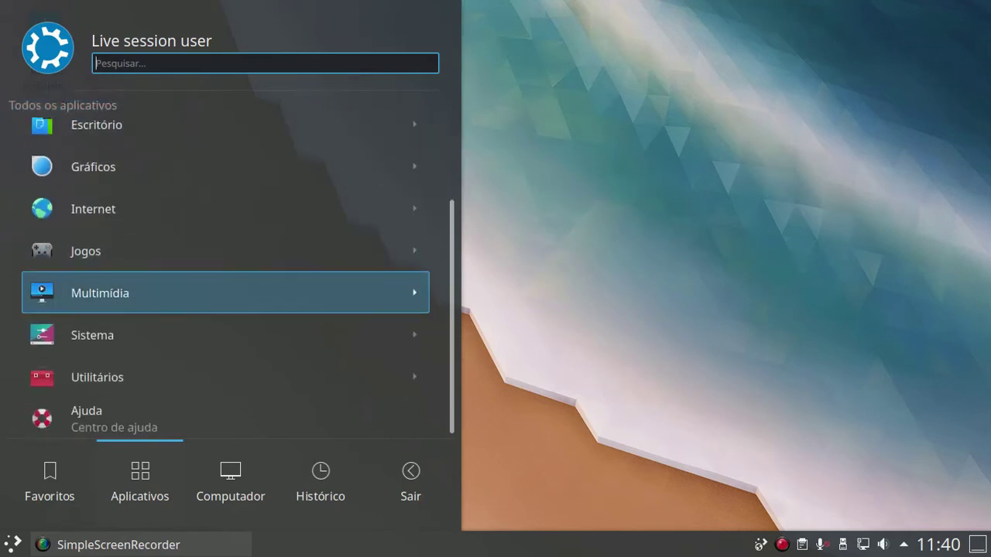
Look through the applications in the launcher's Utilitários category and switch to the Computador section.
scroll(224, 271, "up", 2)
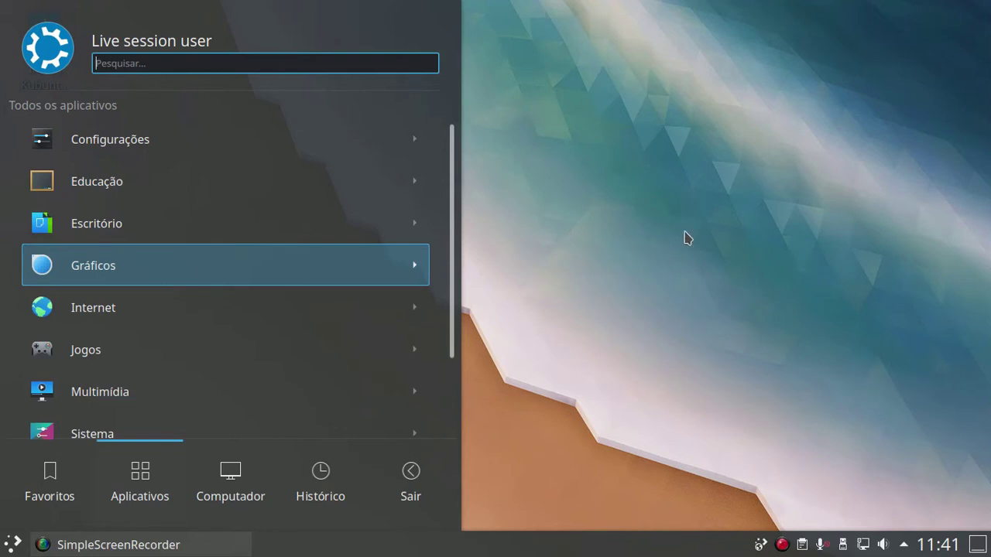
key("Down")
key("Down")
key("Down")
key("Down")
key("Down")
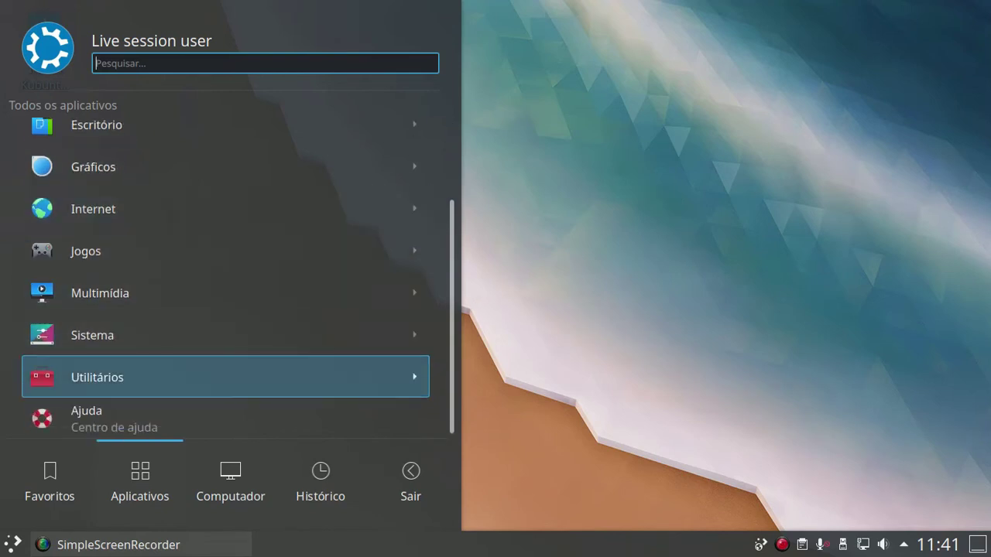
key("Right")
key("Up")
key("Up")
key("Up")
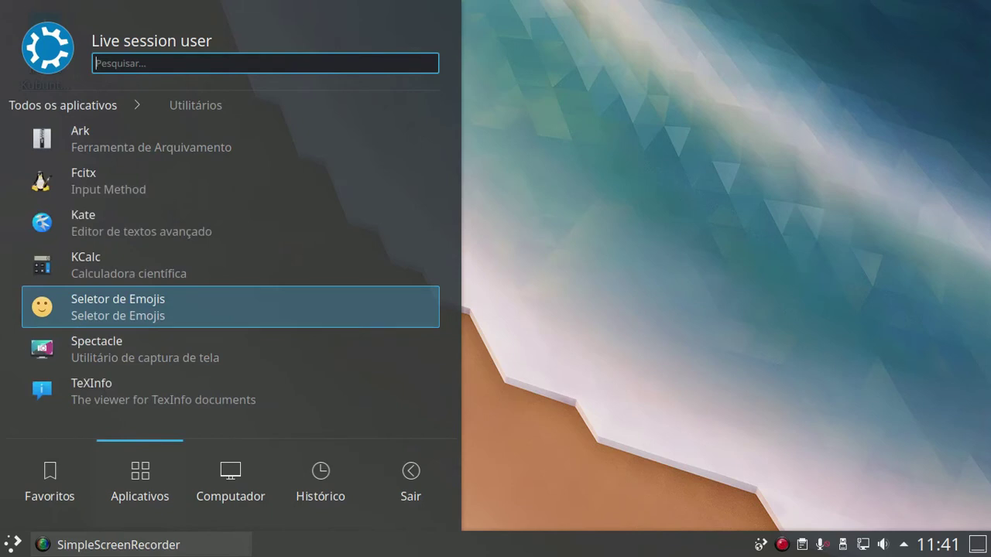
key("Down")
key("Up")
key("Up")
key("Up")
key("Up")
key("Up")
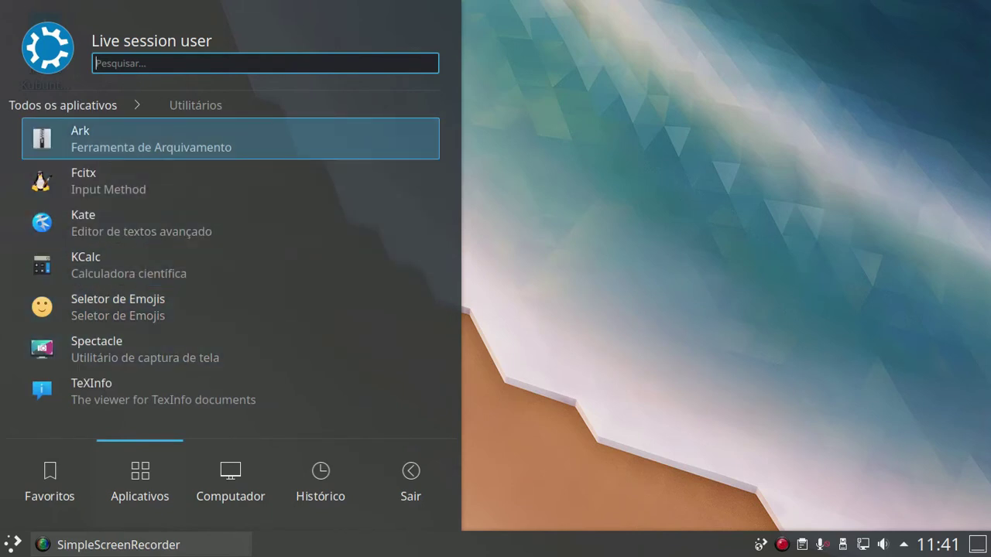
key("Down")
key("Up")
key("Up")
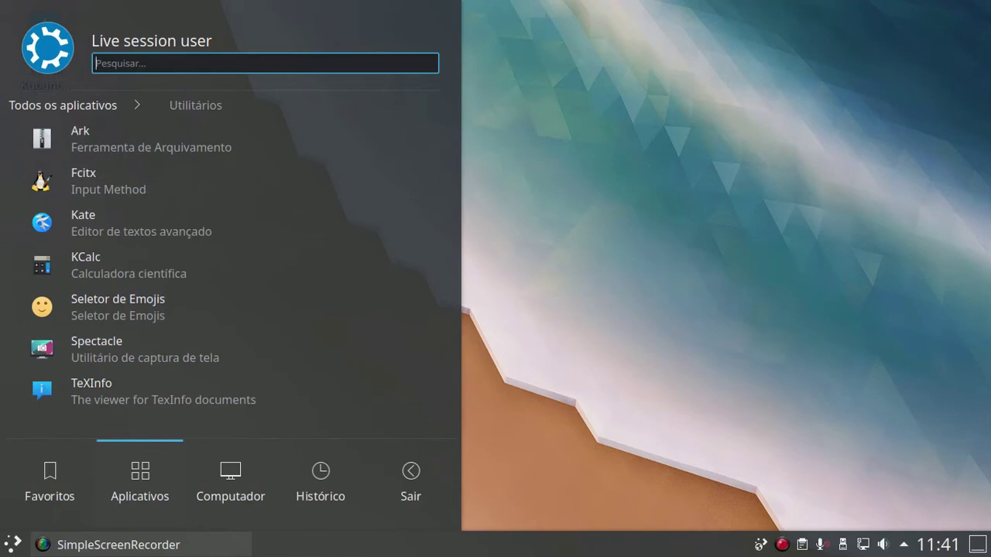
key("Right")
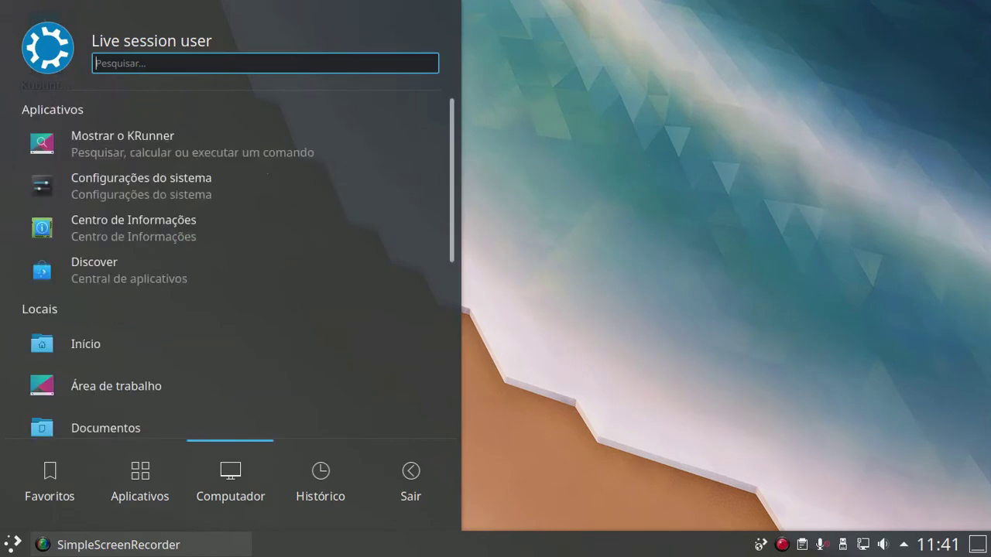
Open Discover and look through the Multimídia applications, including the Editores de áudio e vídeo subcategory.
left_click(148, 263)
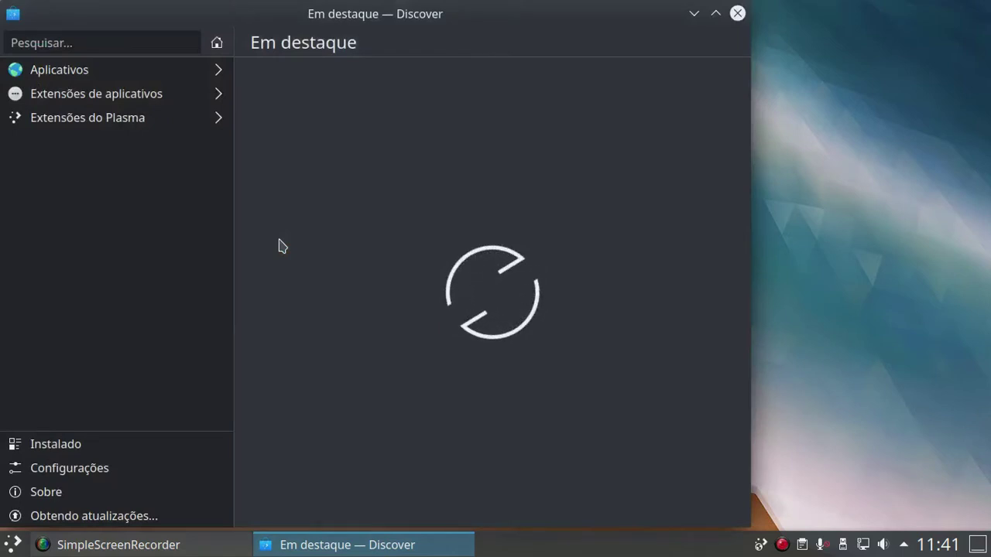
left_click_drag(467, 14, 505, 16)
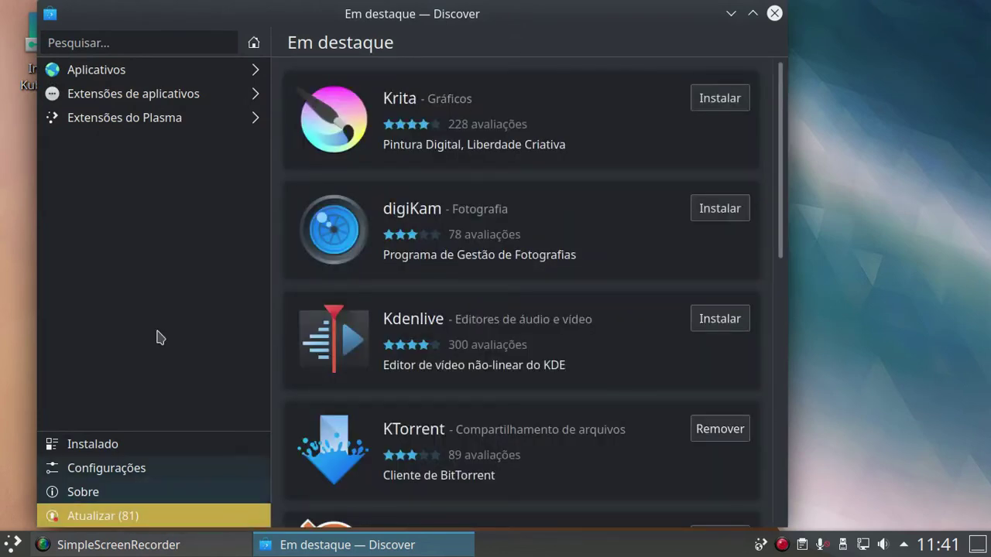
left_click(133, 69)
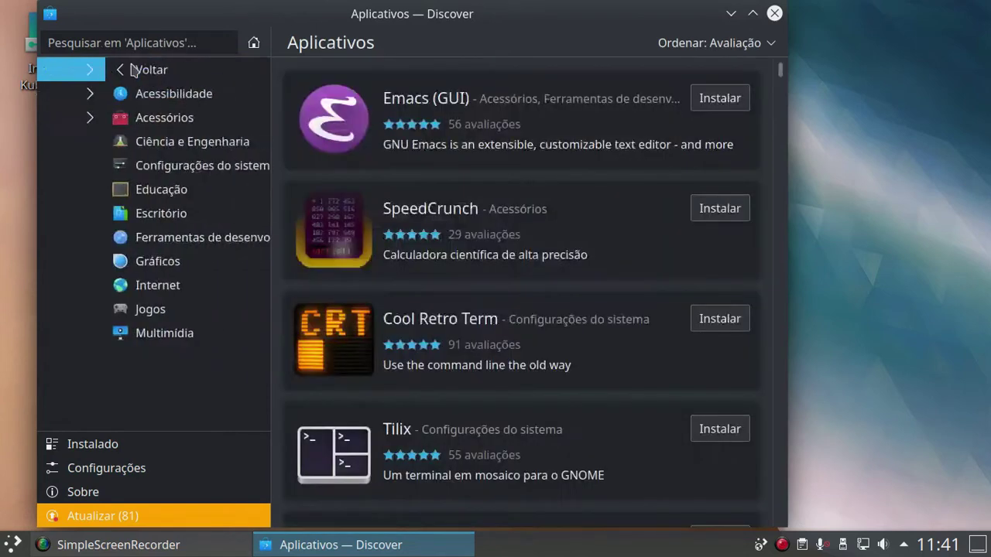
left_click(128, 345)
scroll(584, 104, "down", 2)
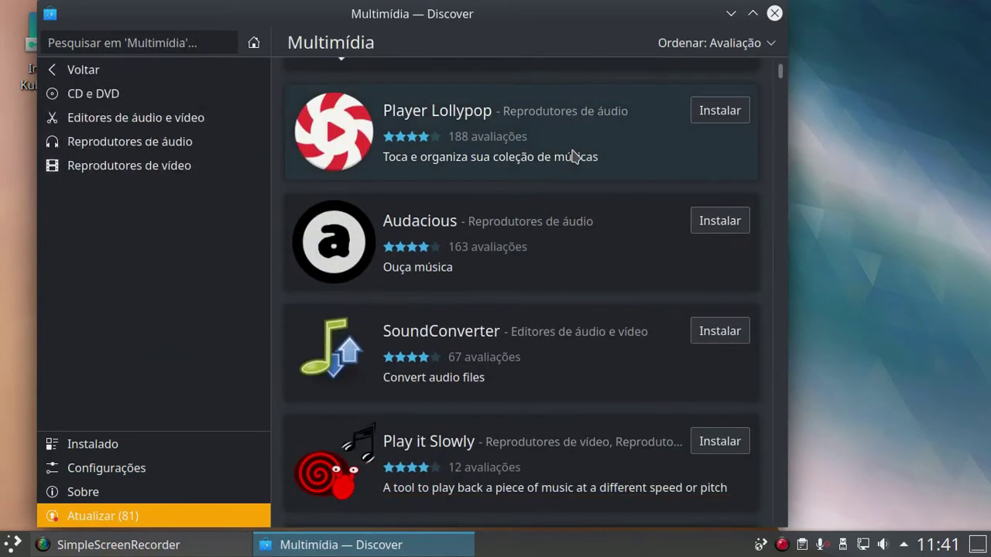
left_click(128, 118)
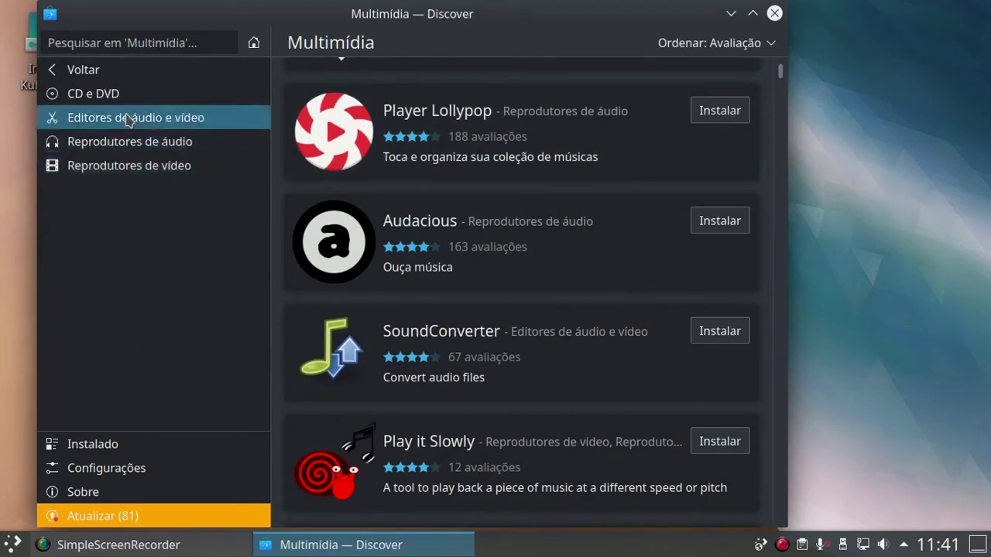
scroll(562, 233, "down", 1)
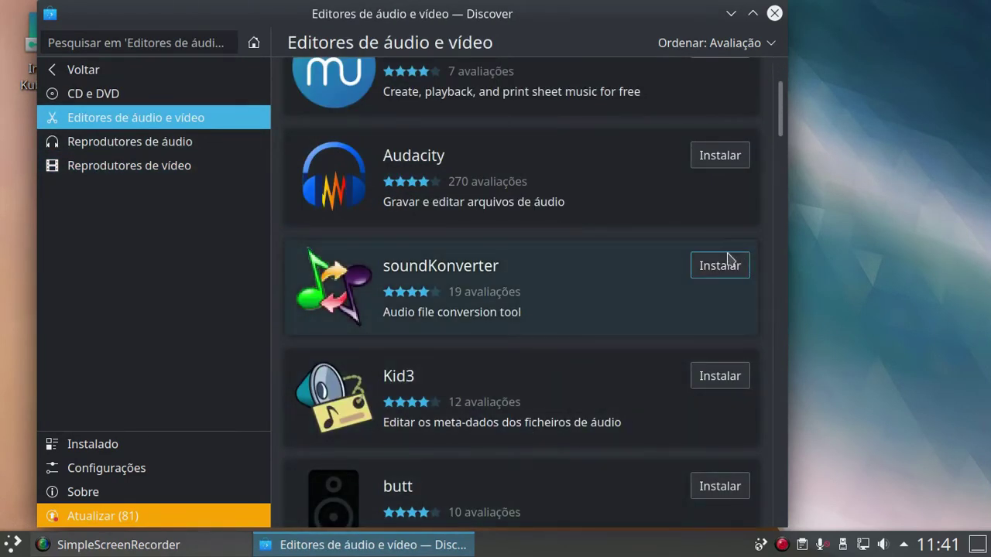
Return to Discover's application categories, look through Navegadores Web under Internet, and close Discover.
left_click(109, 78)
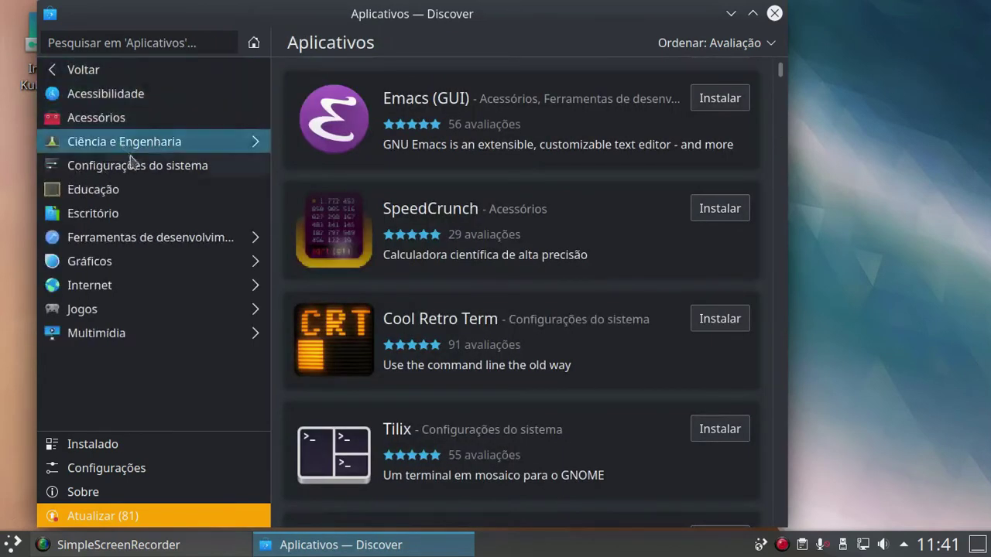
left_click(150, 284)
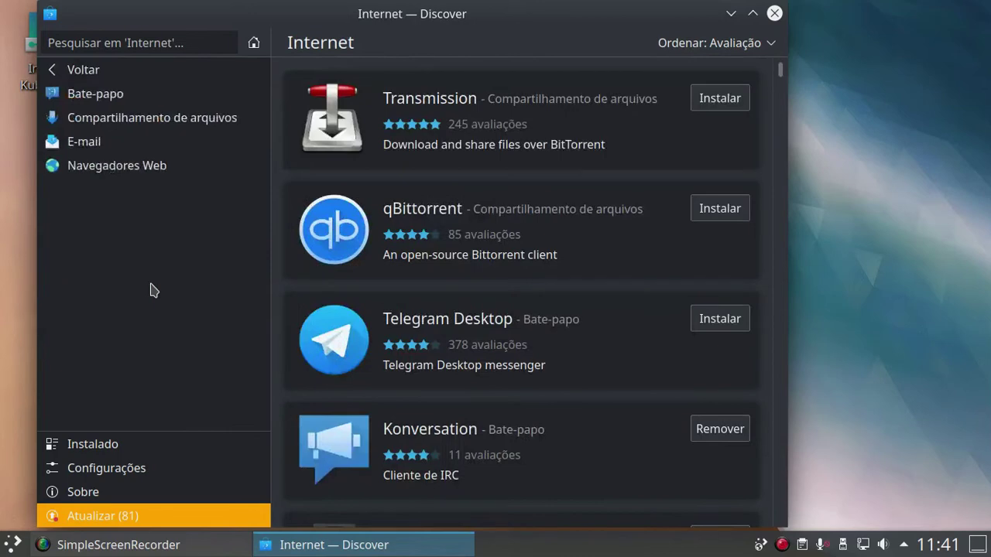
left_click(137, 164)
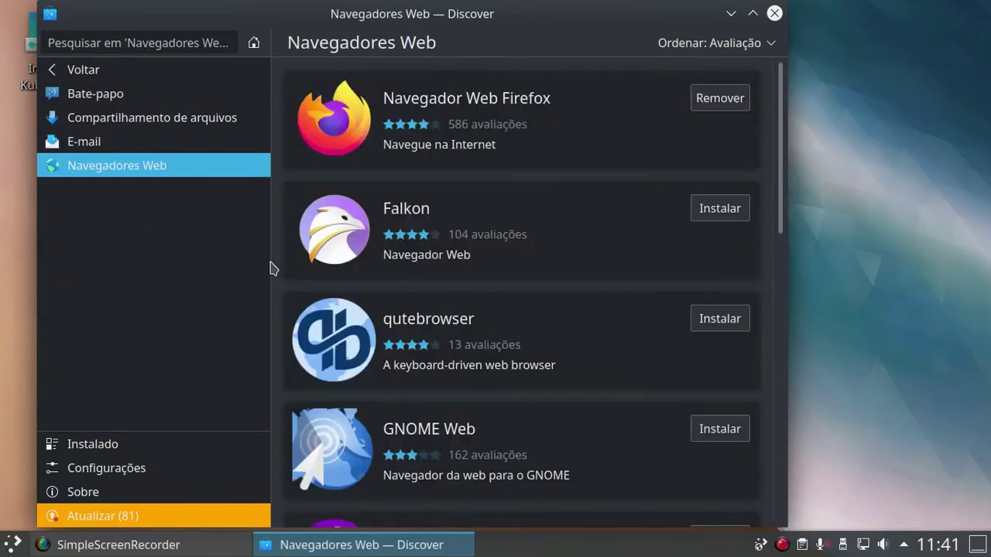
scroll(689, 186, "down", 5)
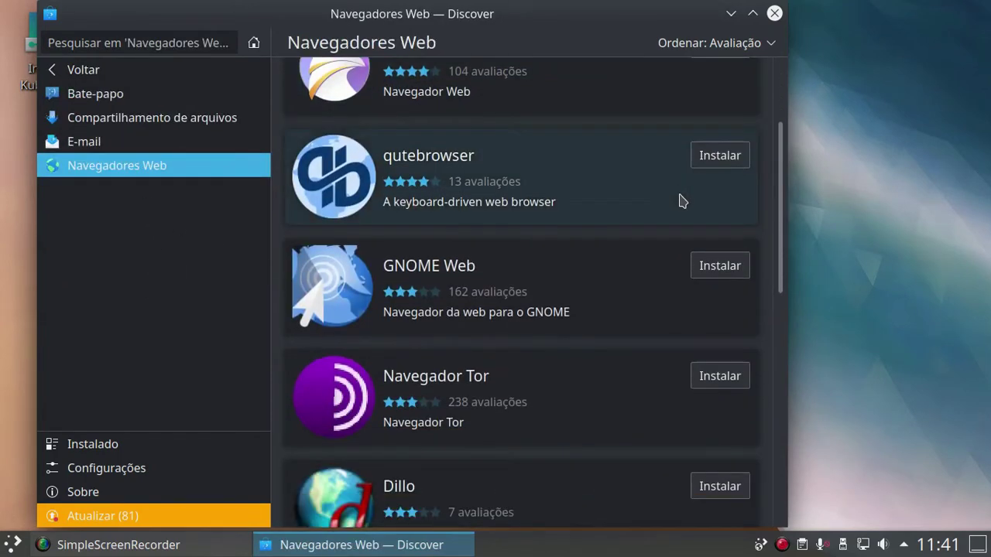
scroll(668, 279, "down", 7)
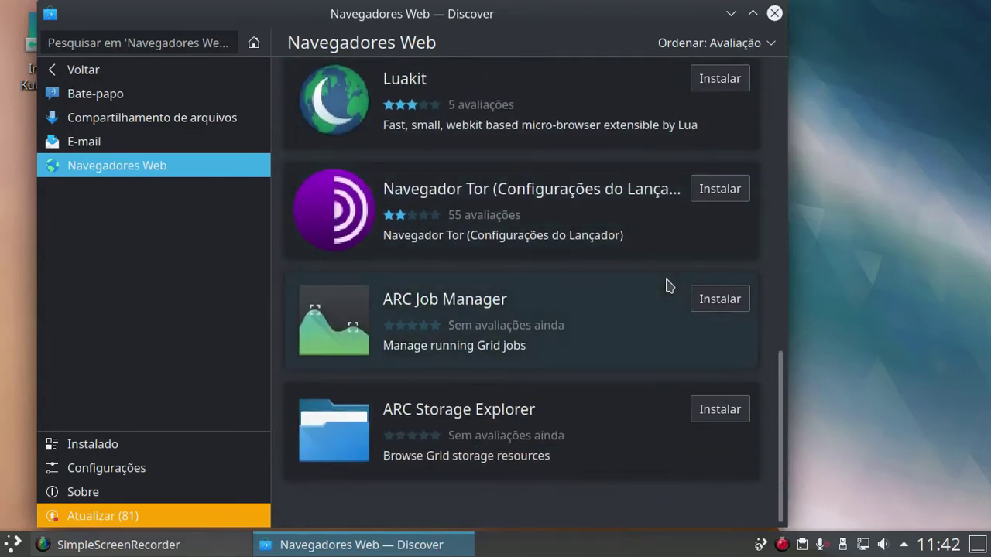
scroll(666, 280, "up", 11)
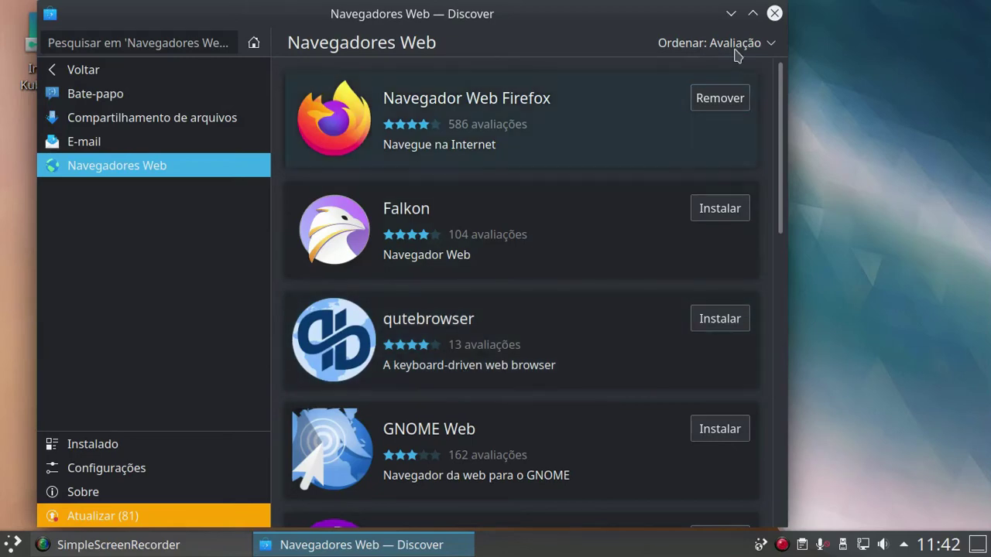
left_click(774, 14)
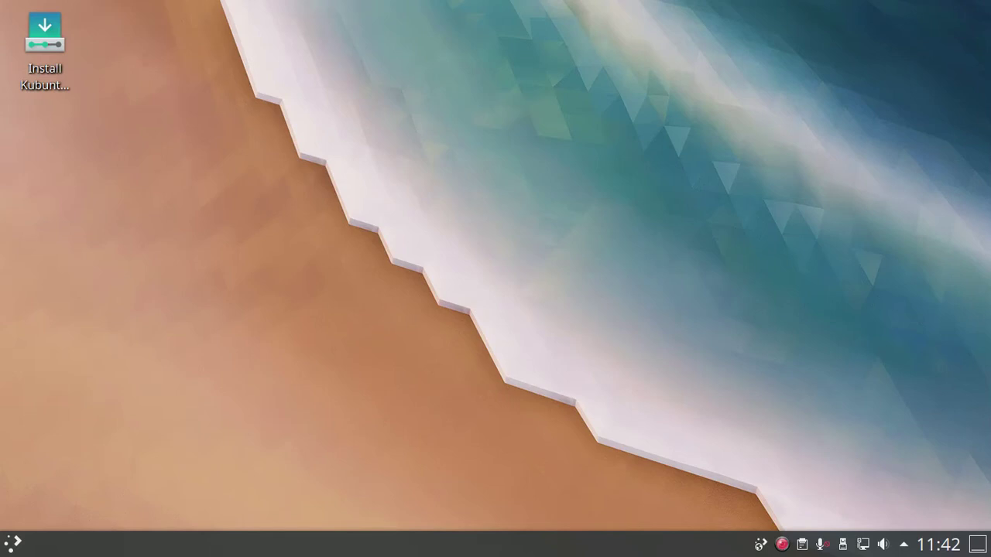
Save the screen recording in SimpleScreenRecorder and close the recorder.
left_click(782, 544)
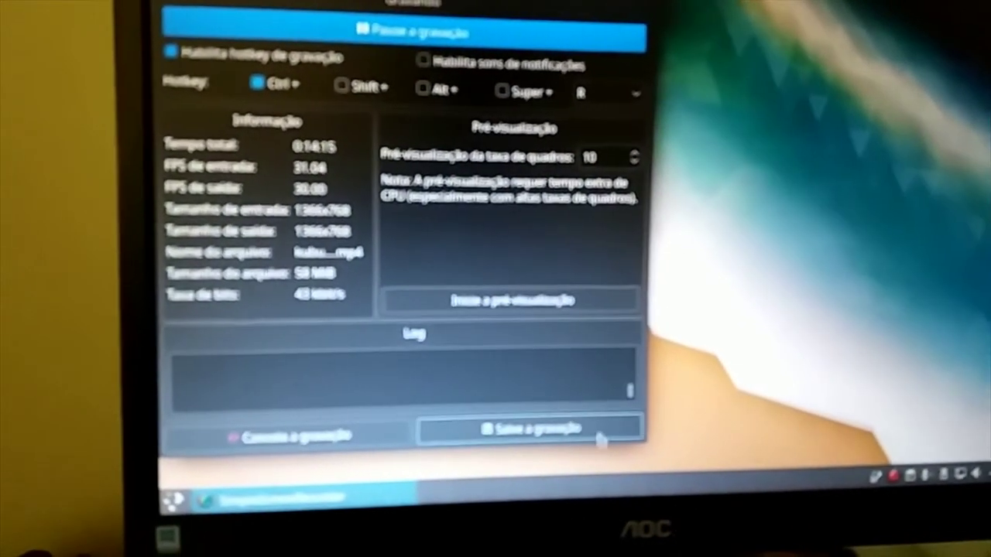
left_click(602, 427)
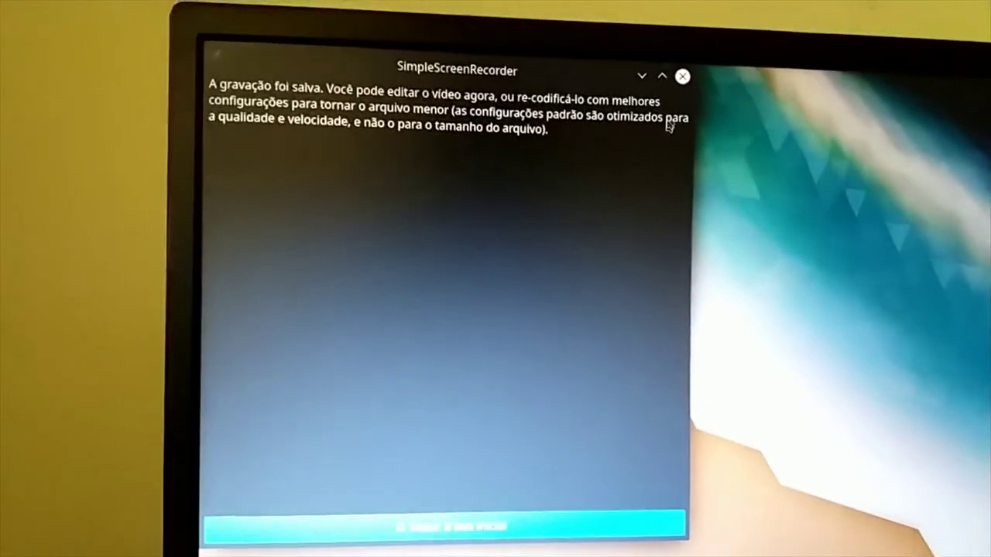
left_click(654, 14)
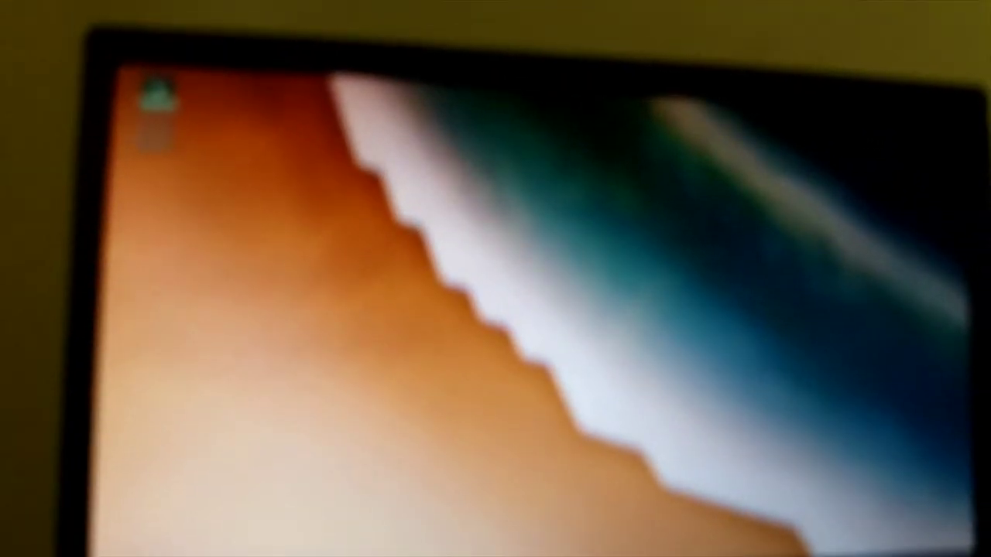
Open the Vídeos folder in Dolphin and copy the recording kubuntu-boot-1-2020-08-30_11.28.40.mp4.
key("super")
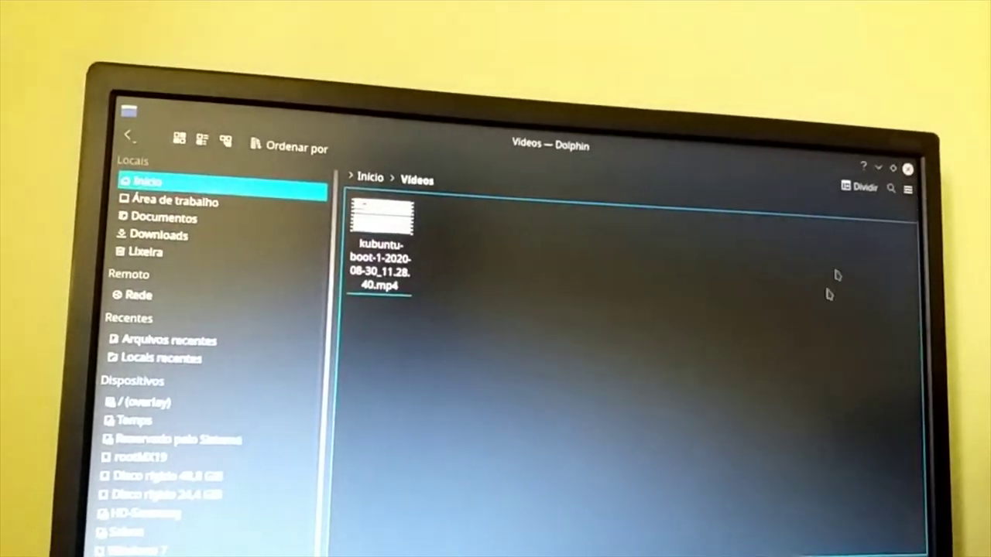
left_click_drag(383, 267, 675, 379)
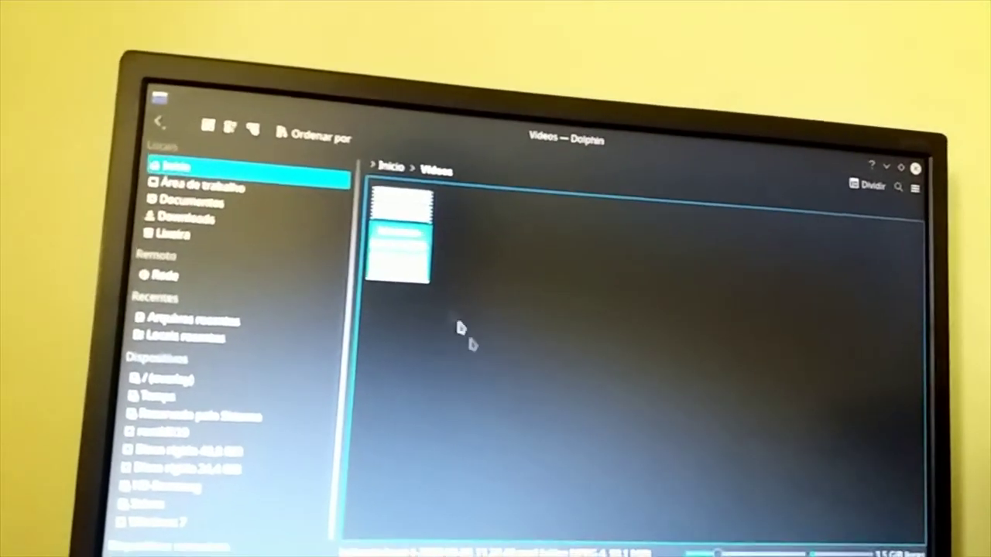
right_click(413, 245)
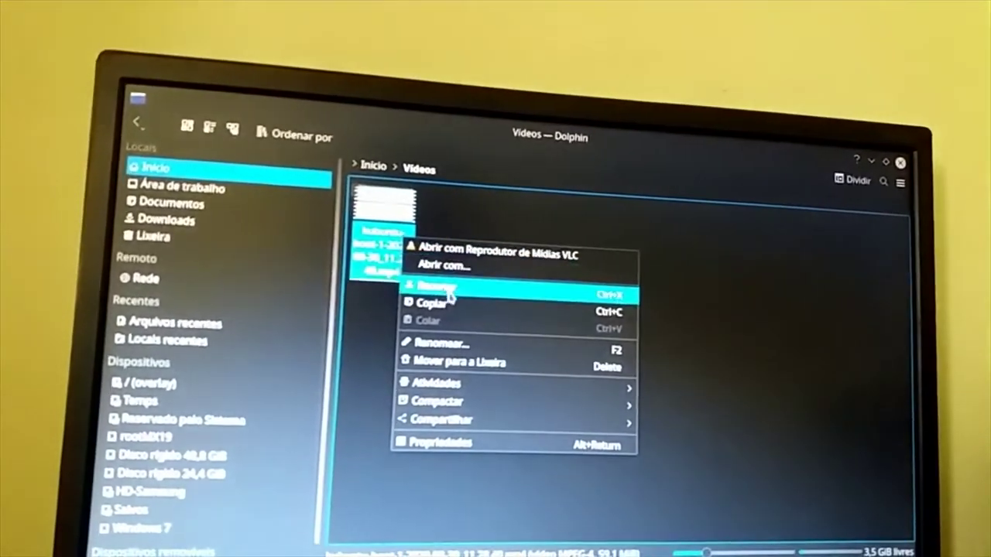
left_click(452, 315)
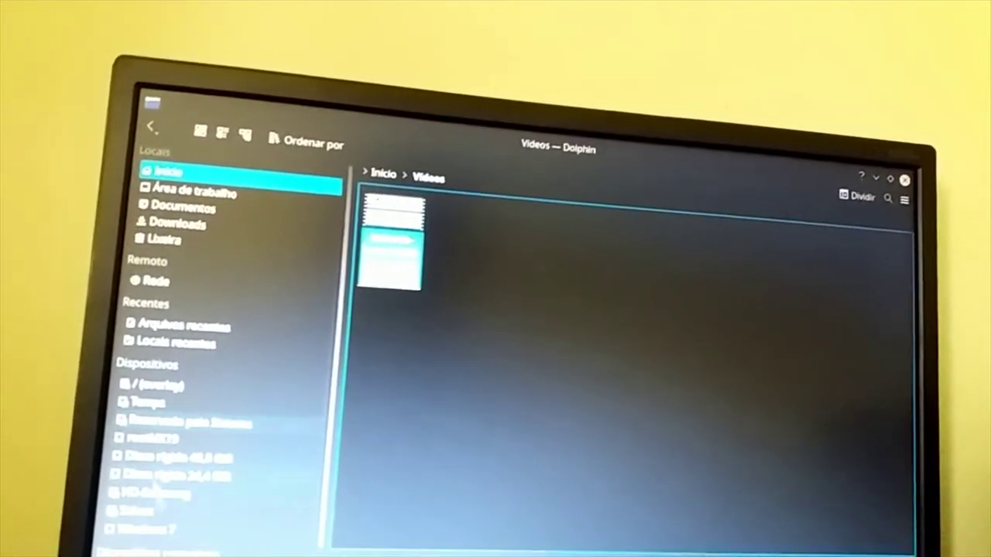
Open the Salvos drive in Dolphin and paste the copied recording there.
left_click(205, 514)
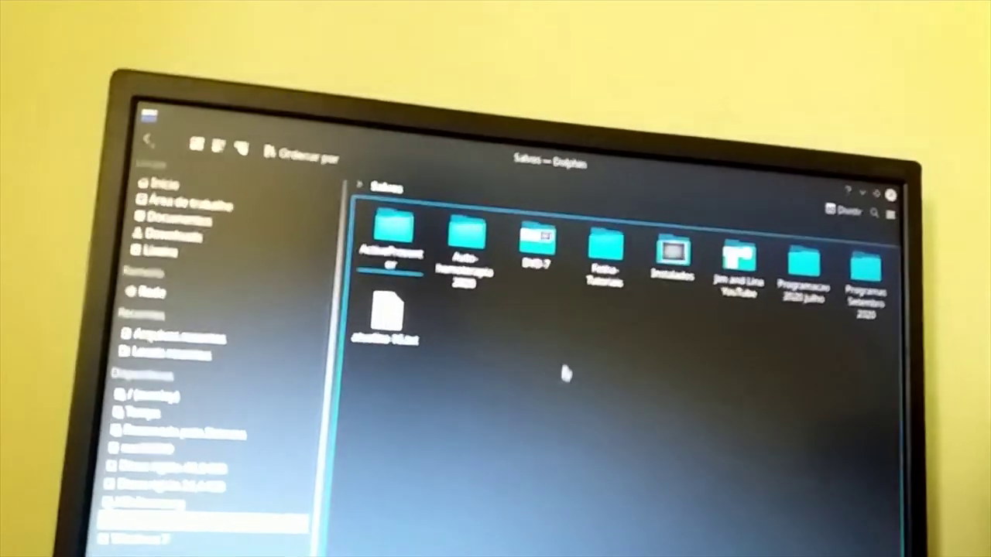
right_click(571, 333)
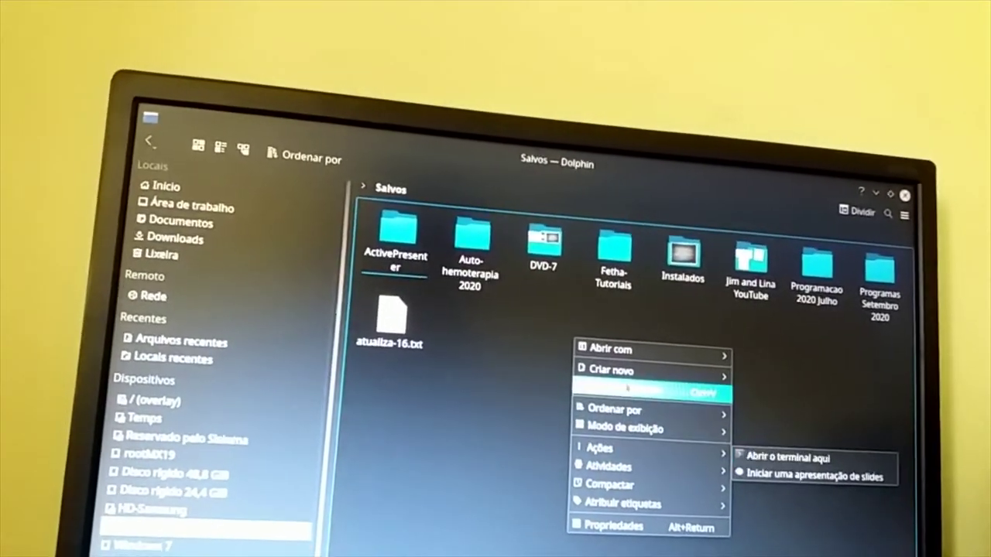
mouse_move(615, 375)
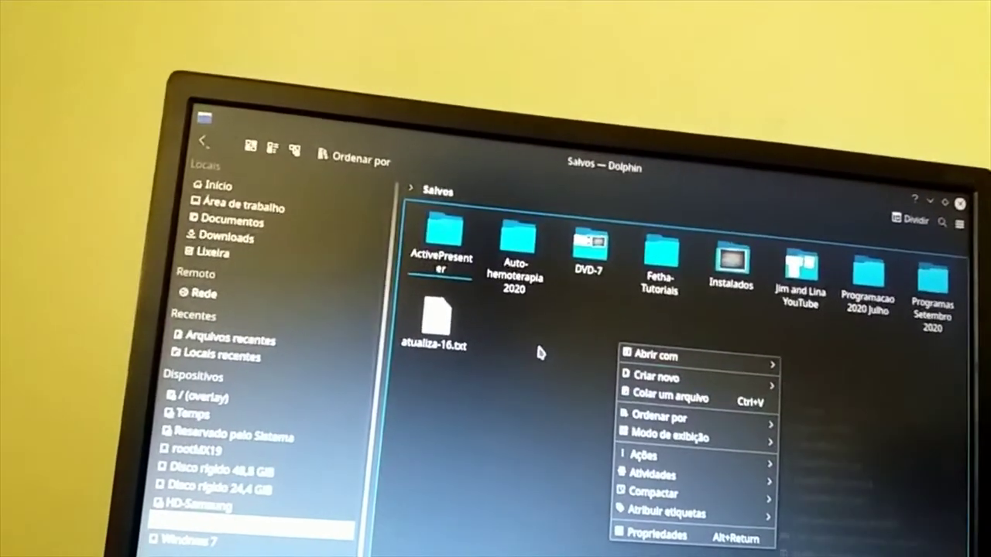
right_click(556, 365)
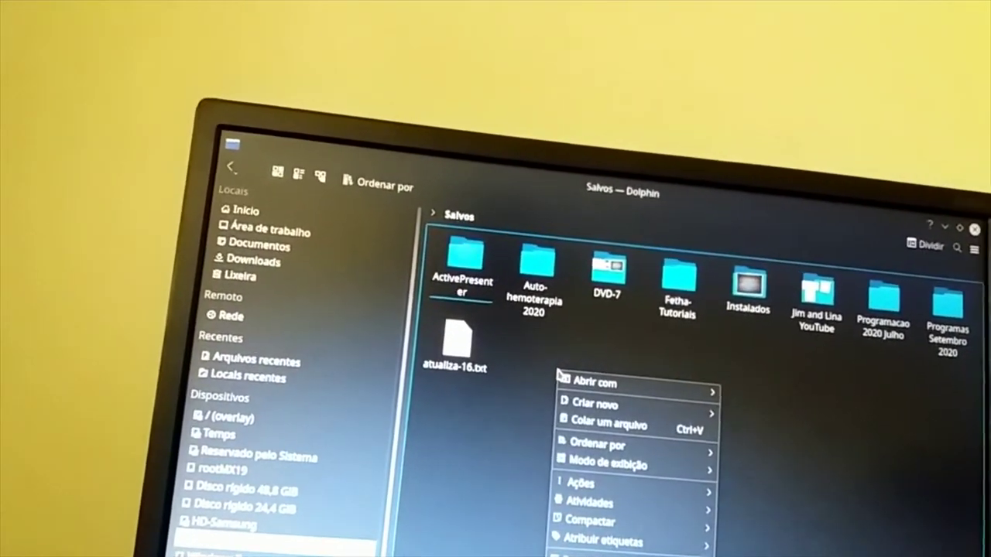
mouse_move(649, 388)
left_click(843, 503)
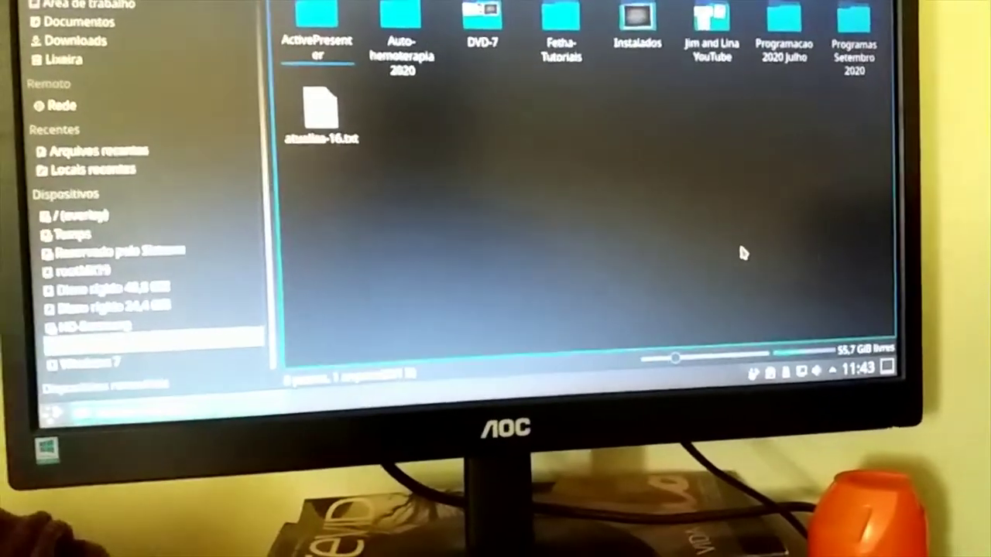
key("ctrl+v")
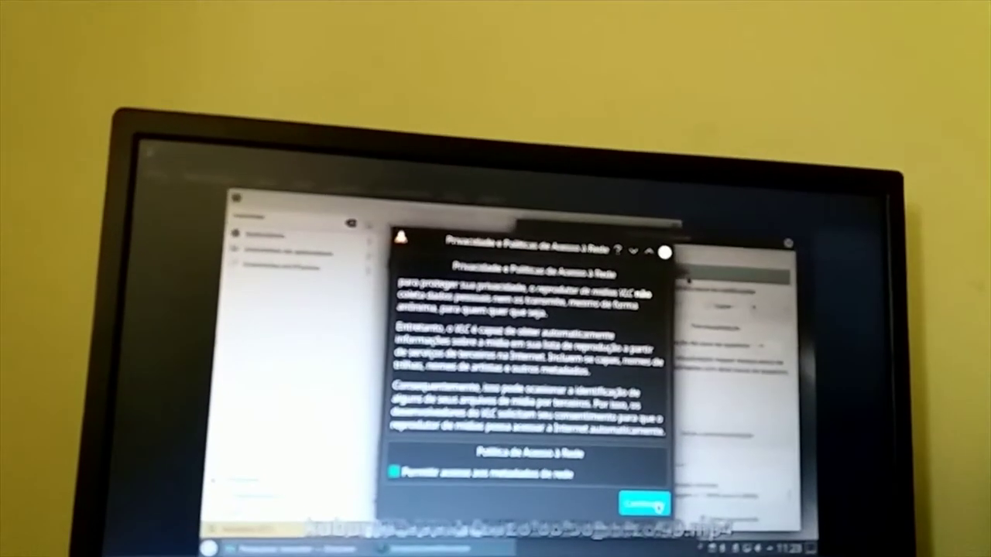
Accept VLC's network access policy with network metadata access allowed so the recording plays.
left_click(648, 491)
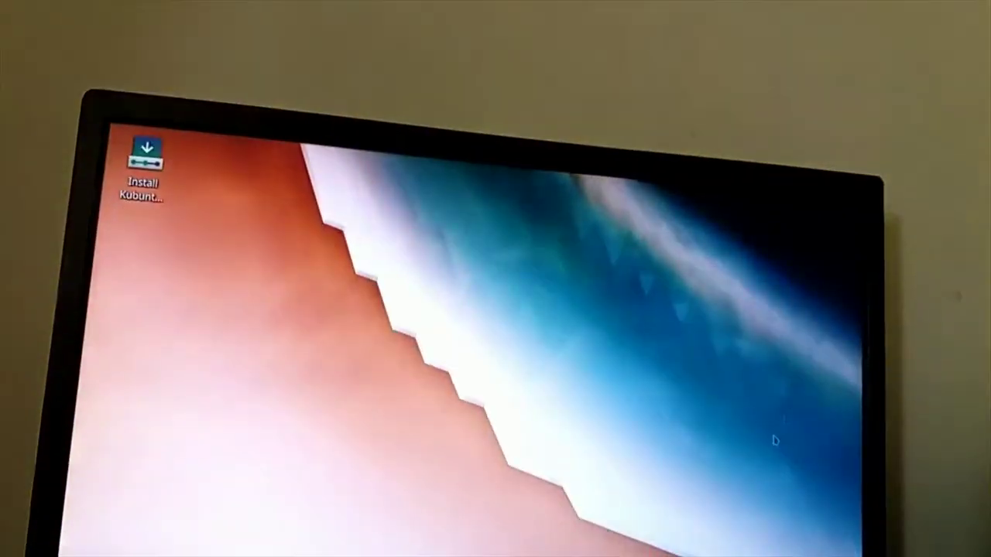
Shut down the live session from the application launcher and confirm the shutdown.
key("super")
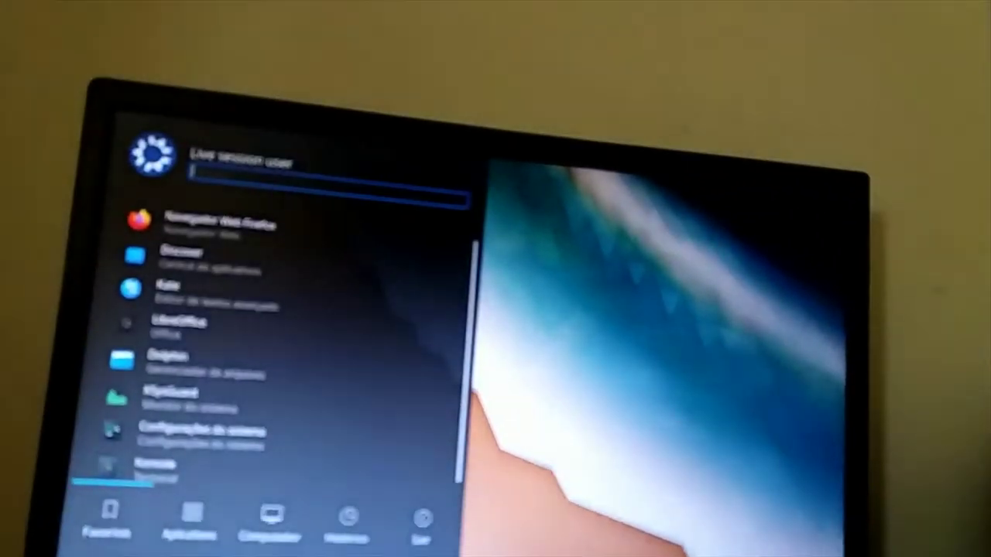
left_click(343, 545)
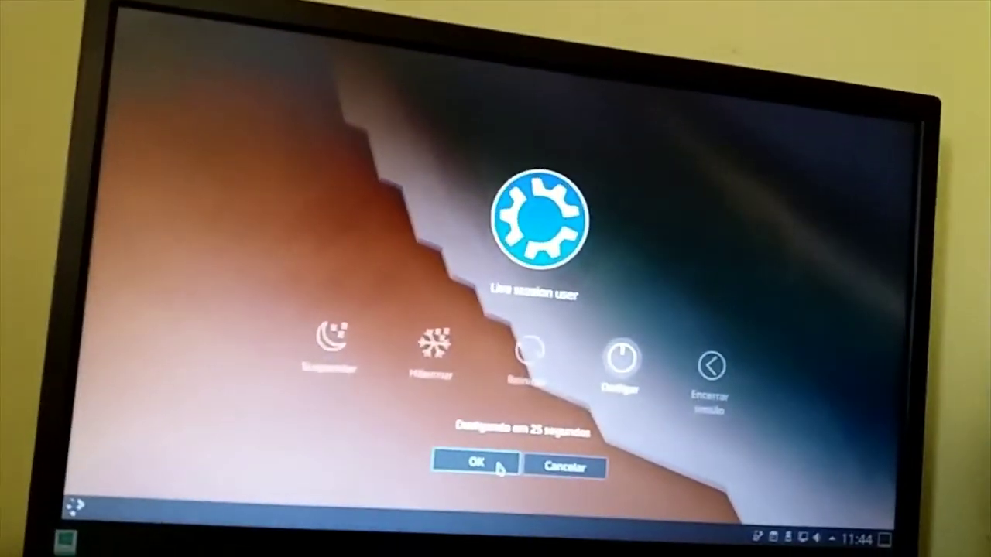
left_click(435, 554)
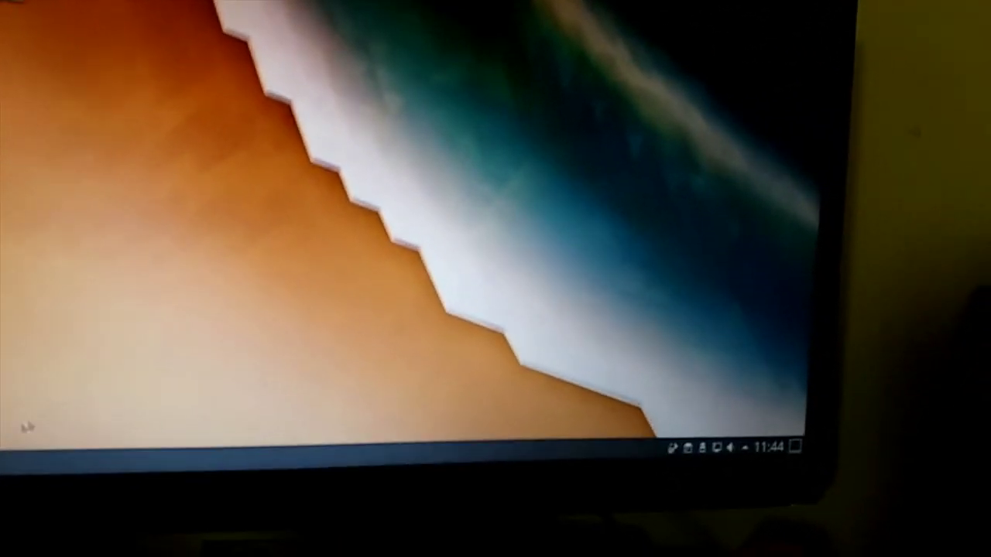
left_click(27, 426)
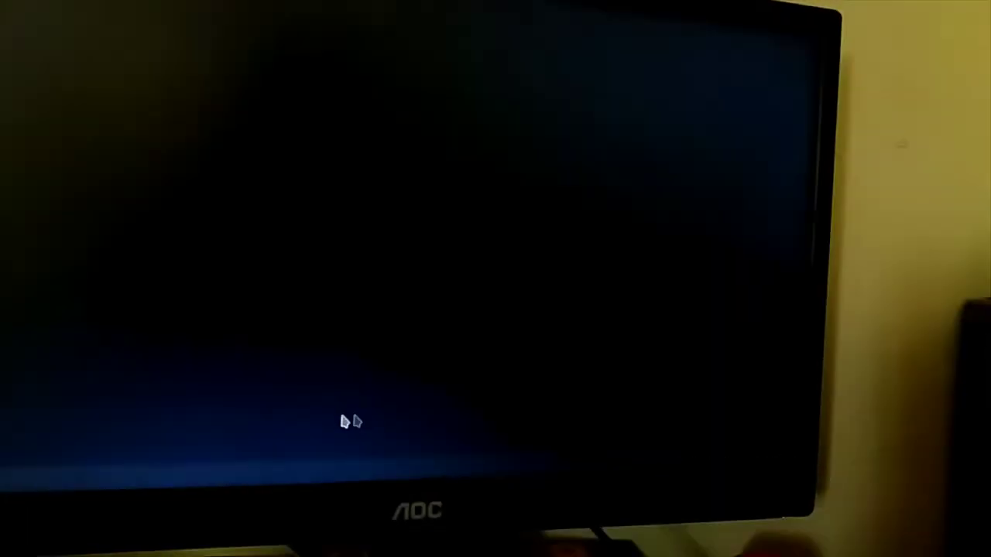